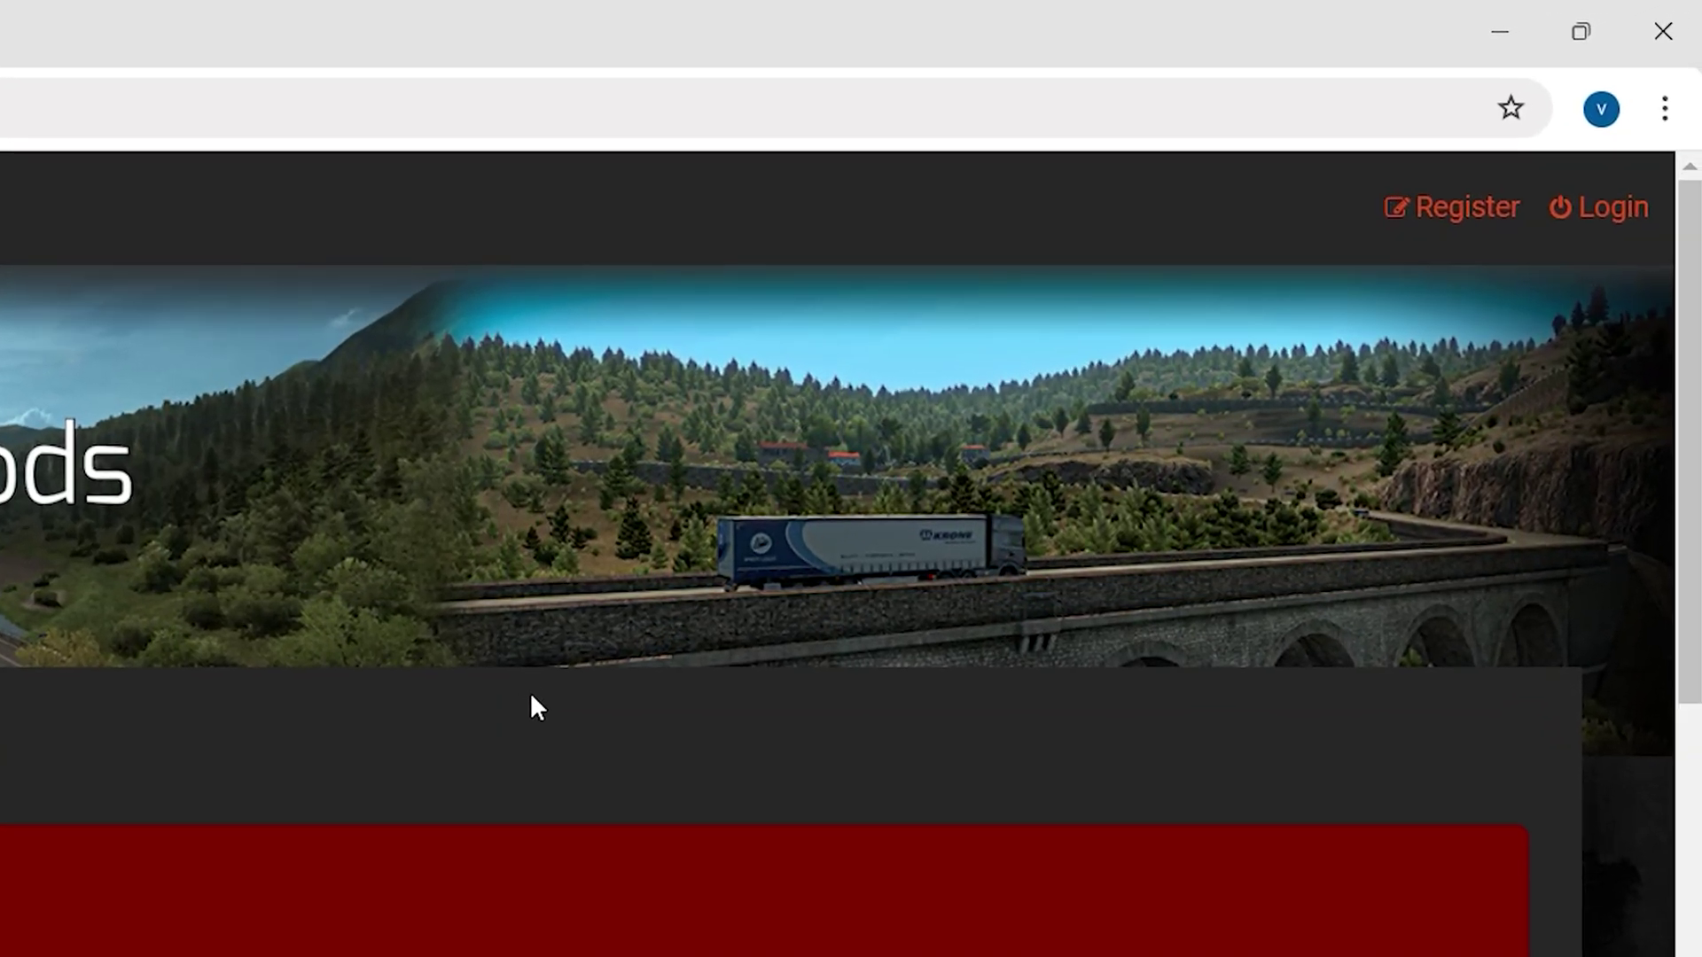
# Accept the forum terms, then enter a username, e-mail address, password and password confirmation
pyautogui.click(1472, 211)
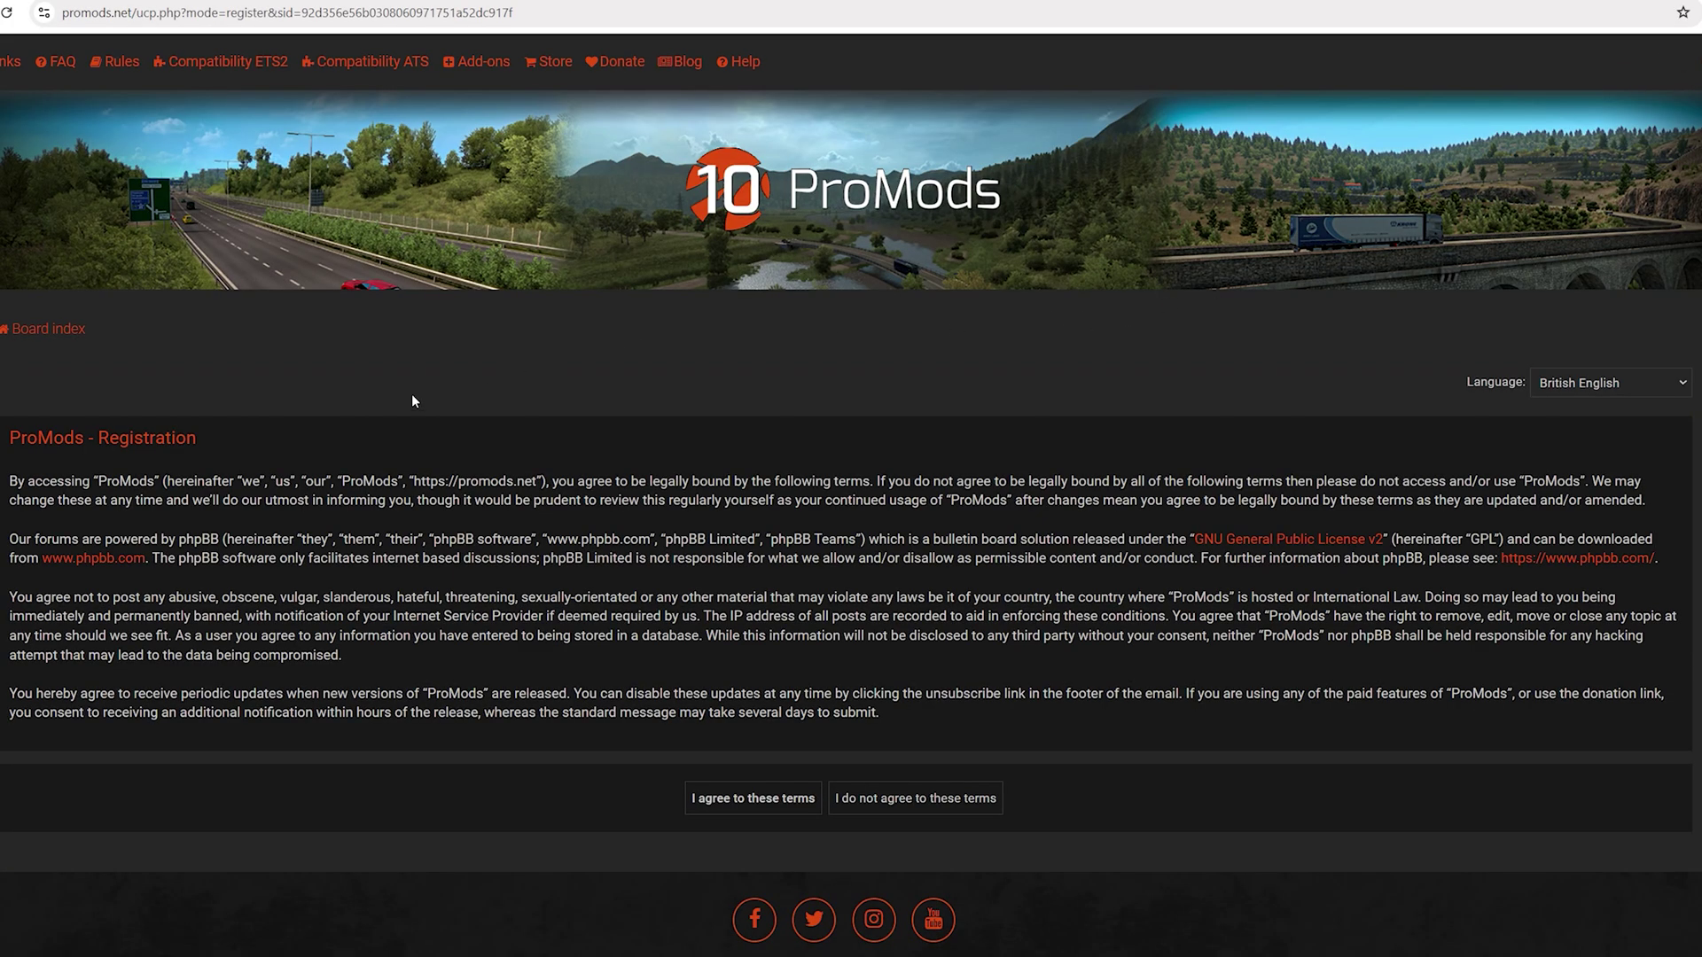
pyautogui.click(741, 802)
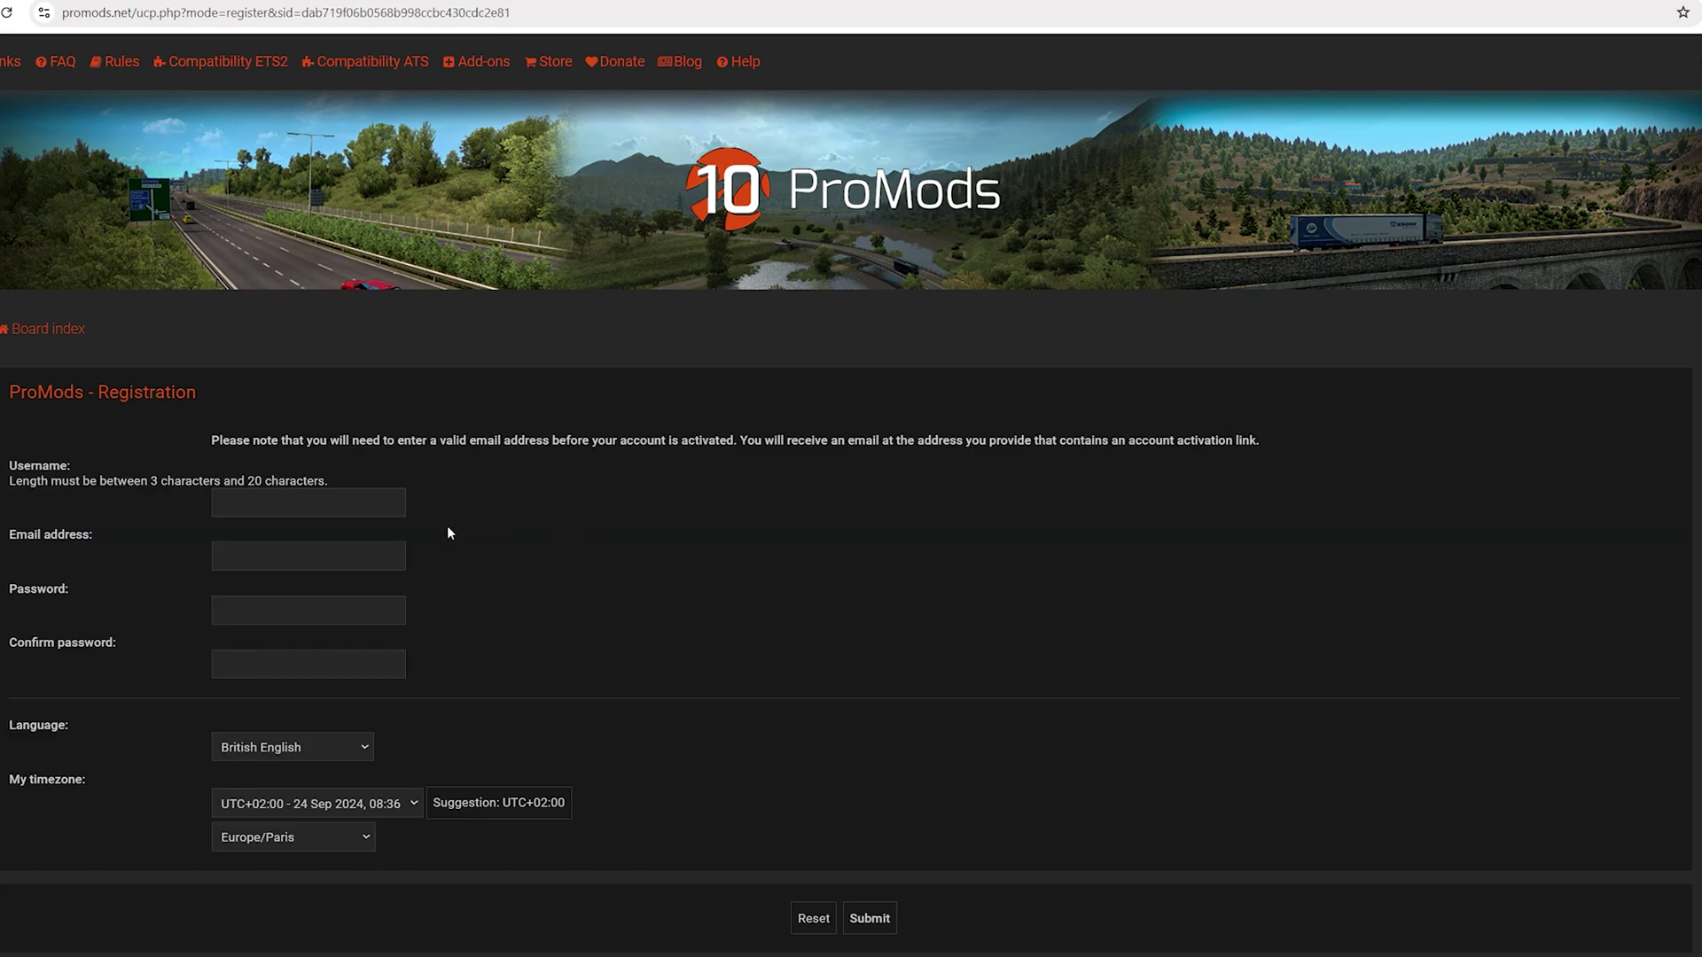
pyautogui.click(302, 509)
pyautogui.write('Vutomy')
pyautogui.click(301, 552)
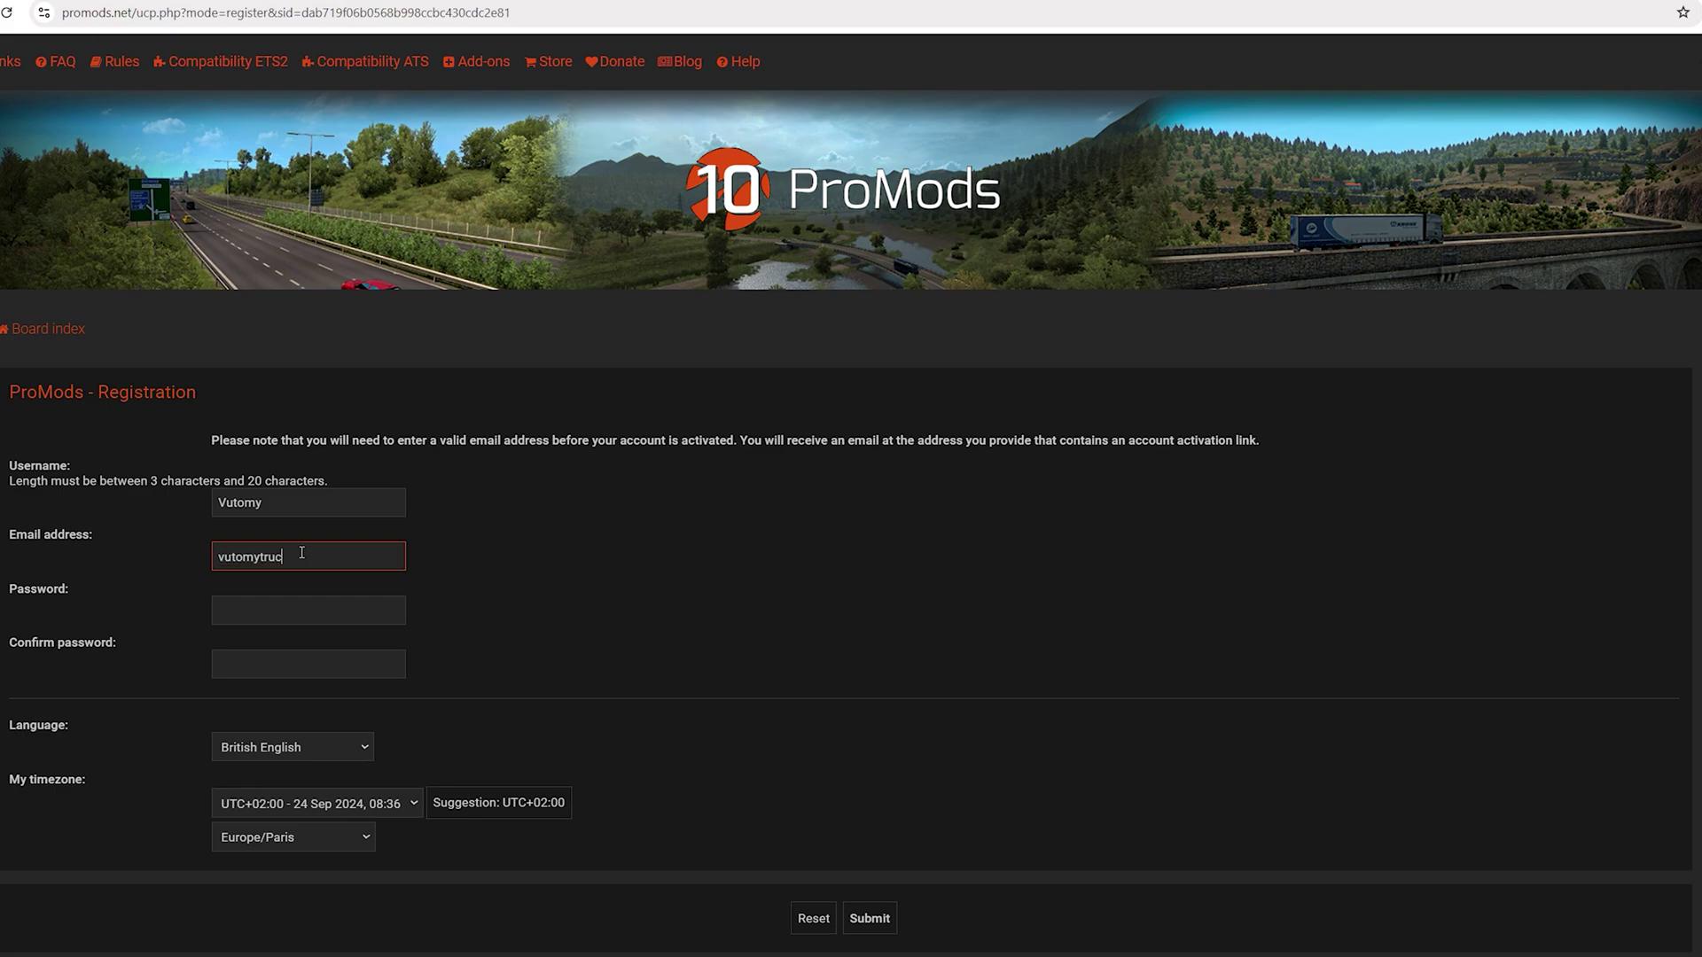
pyautogui.click(301, 663)
pyautogui.write('*******')
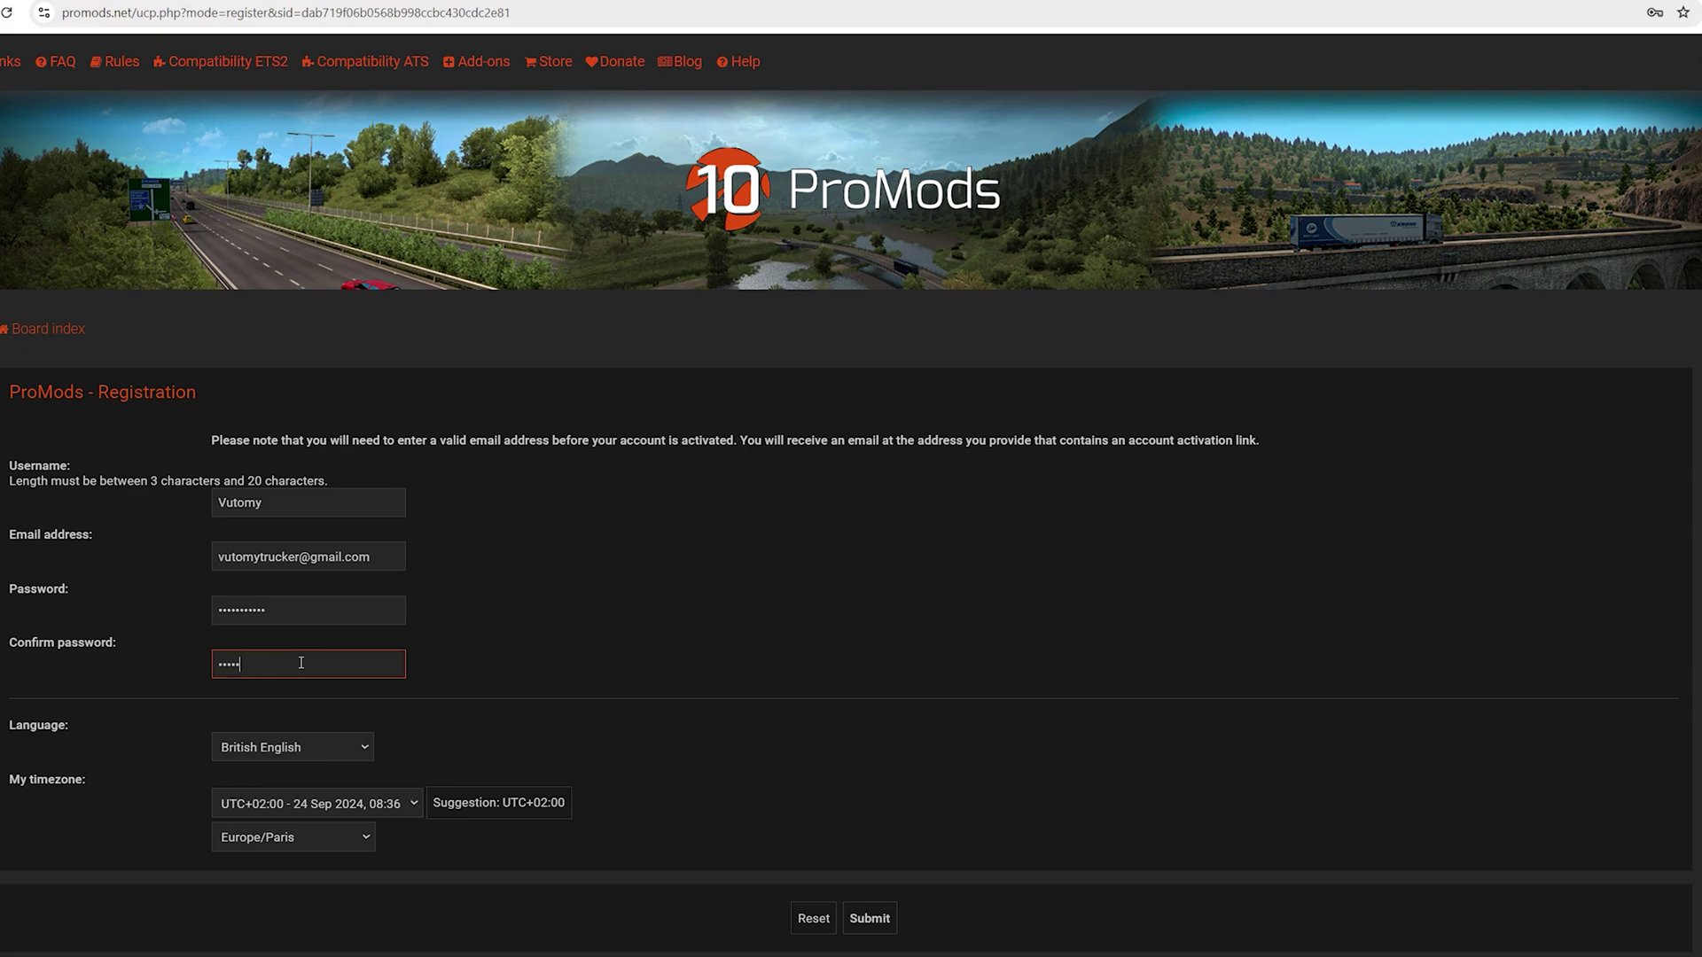
pyautogui.write('****')
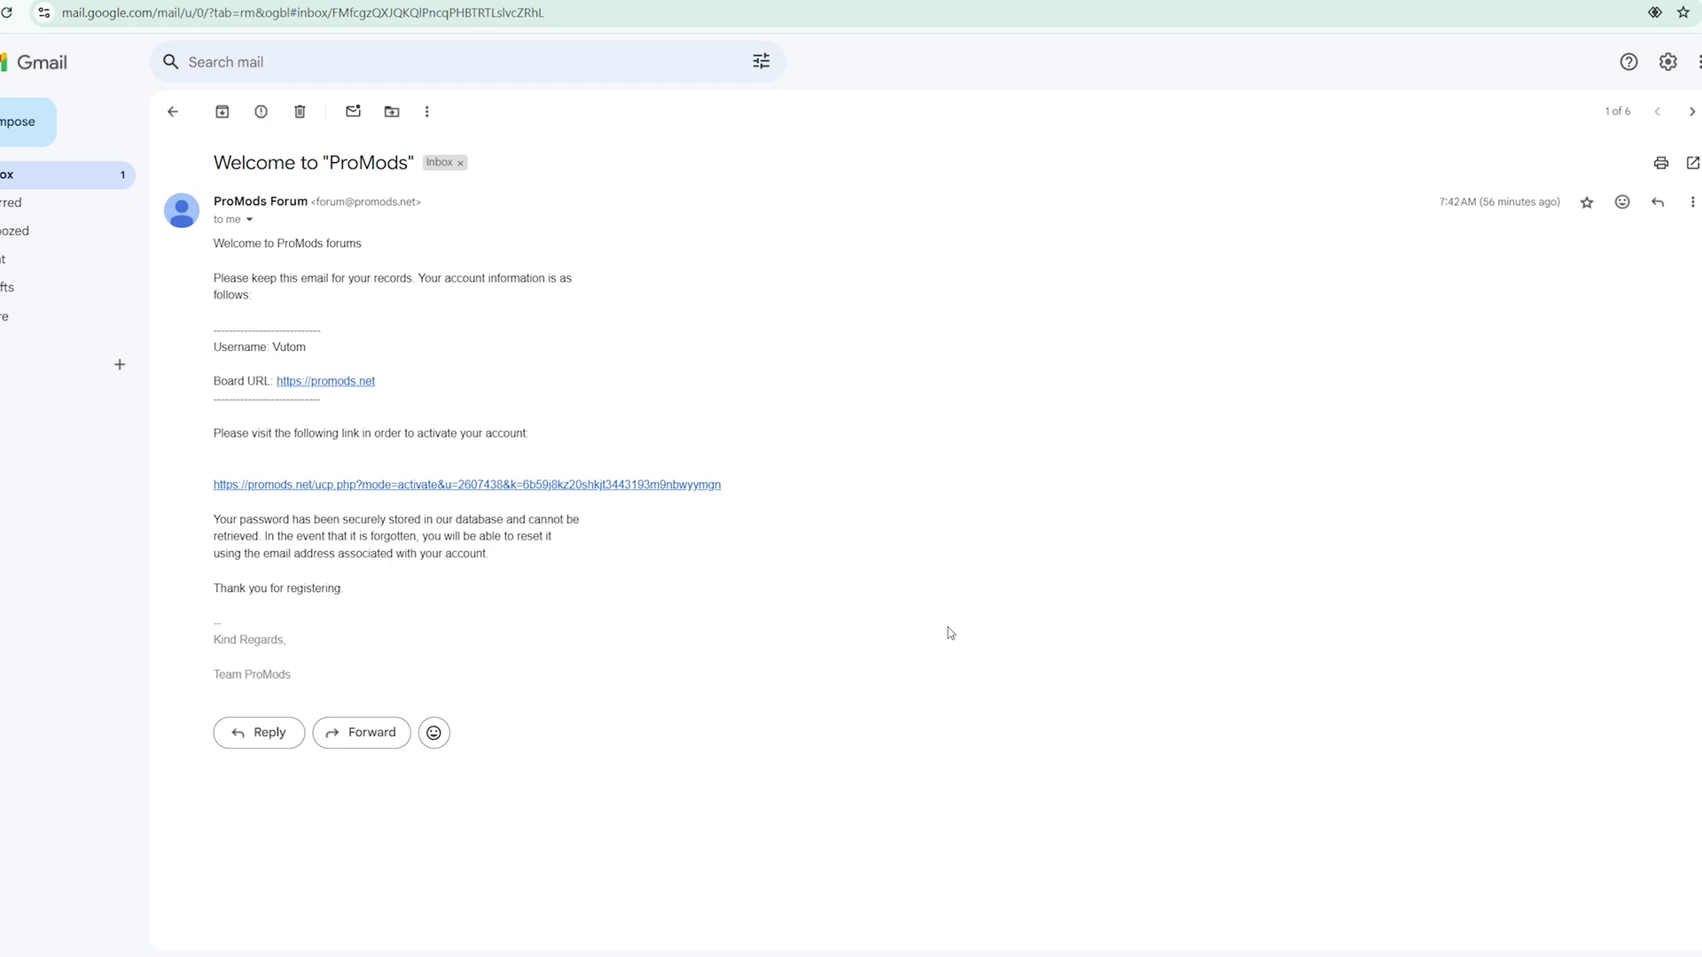
# Follow the activation link in the 'Welcome to ProMods' e-mail
pyautogui.click(623, 485)
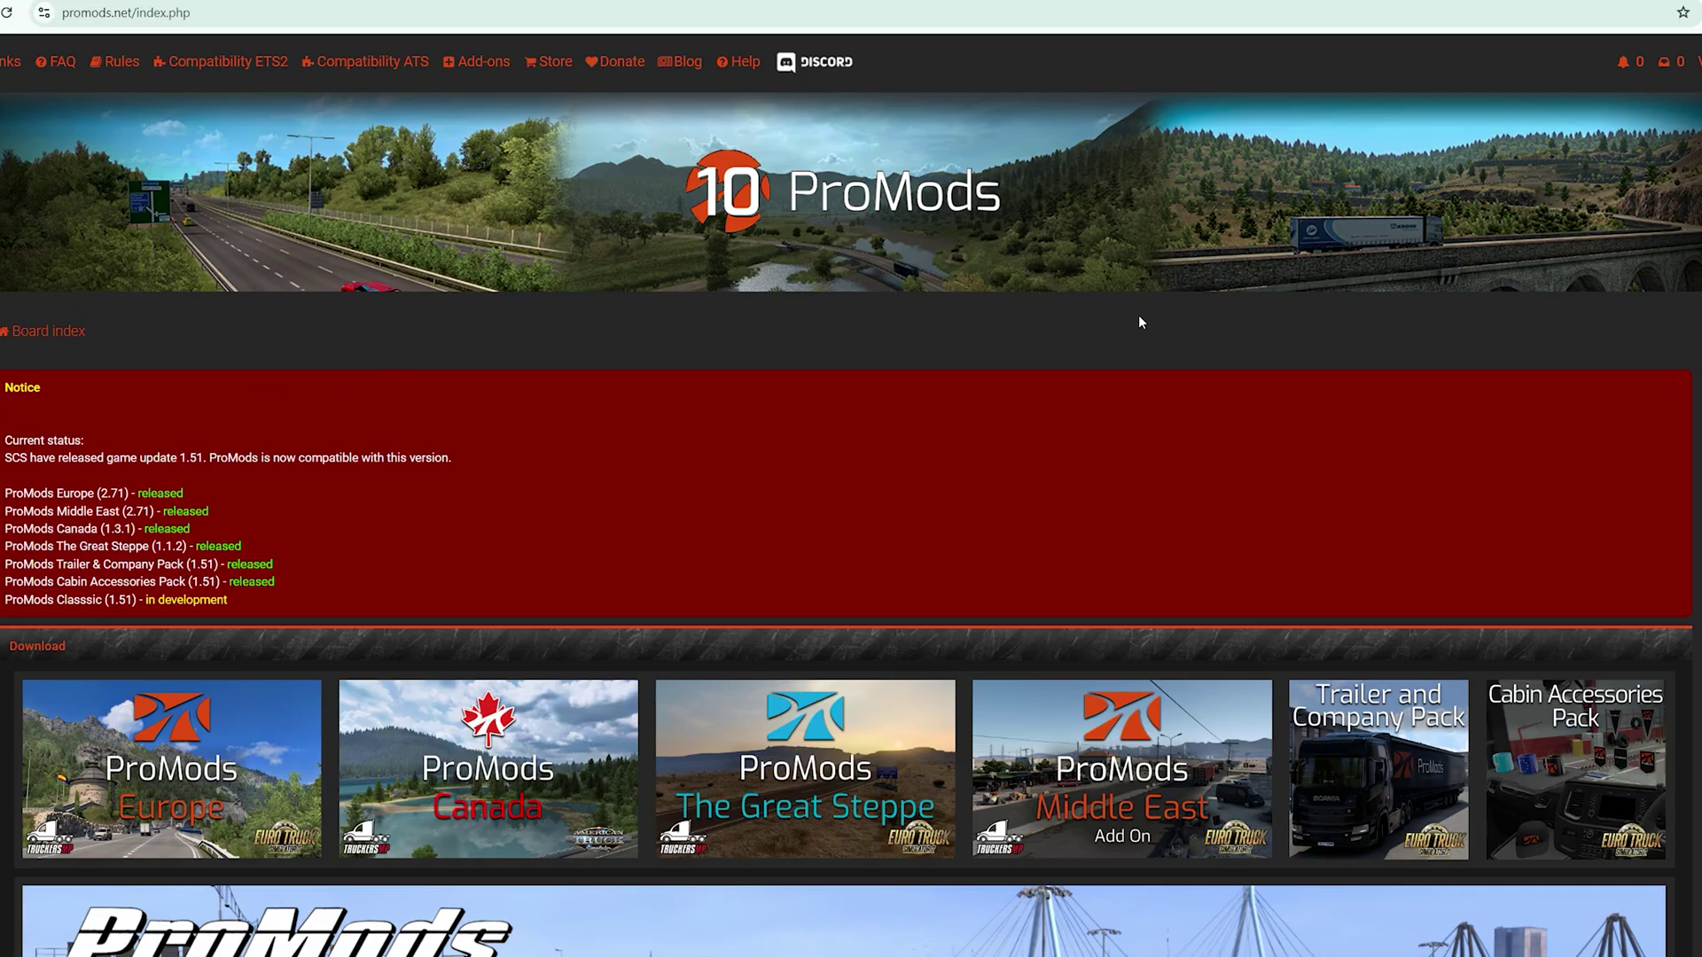
# Scroll down the home page to the download tiles
pyautogui.scroll(-2, 1141, 322)
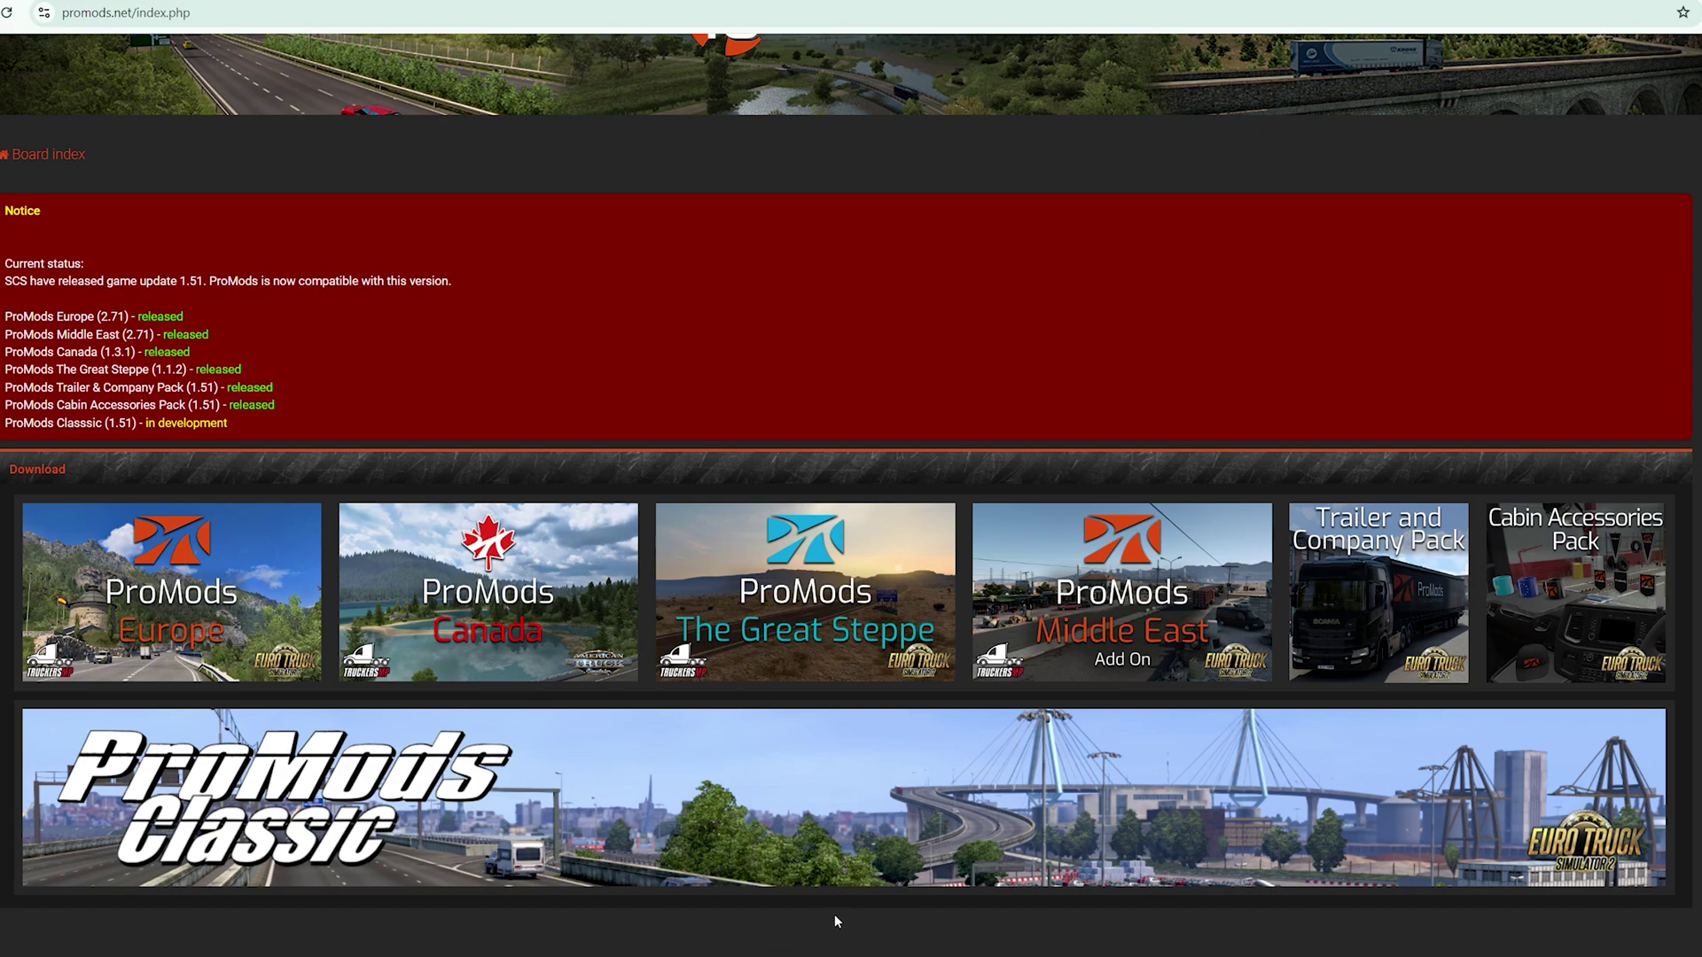
# Open the ProMods Europe installation page at step 1 of 4
pyautogui.click(210, 608)
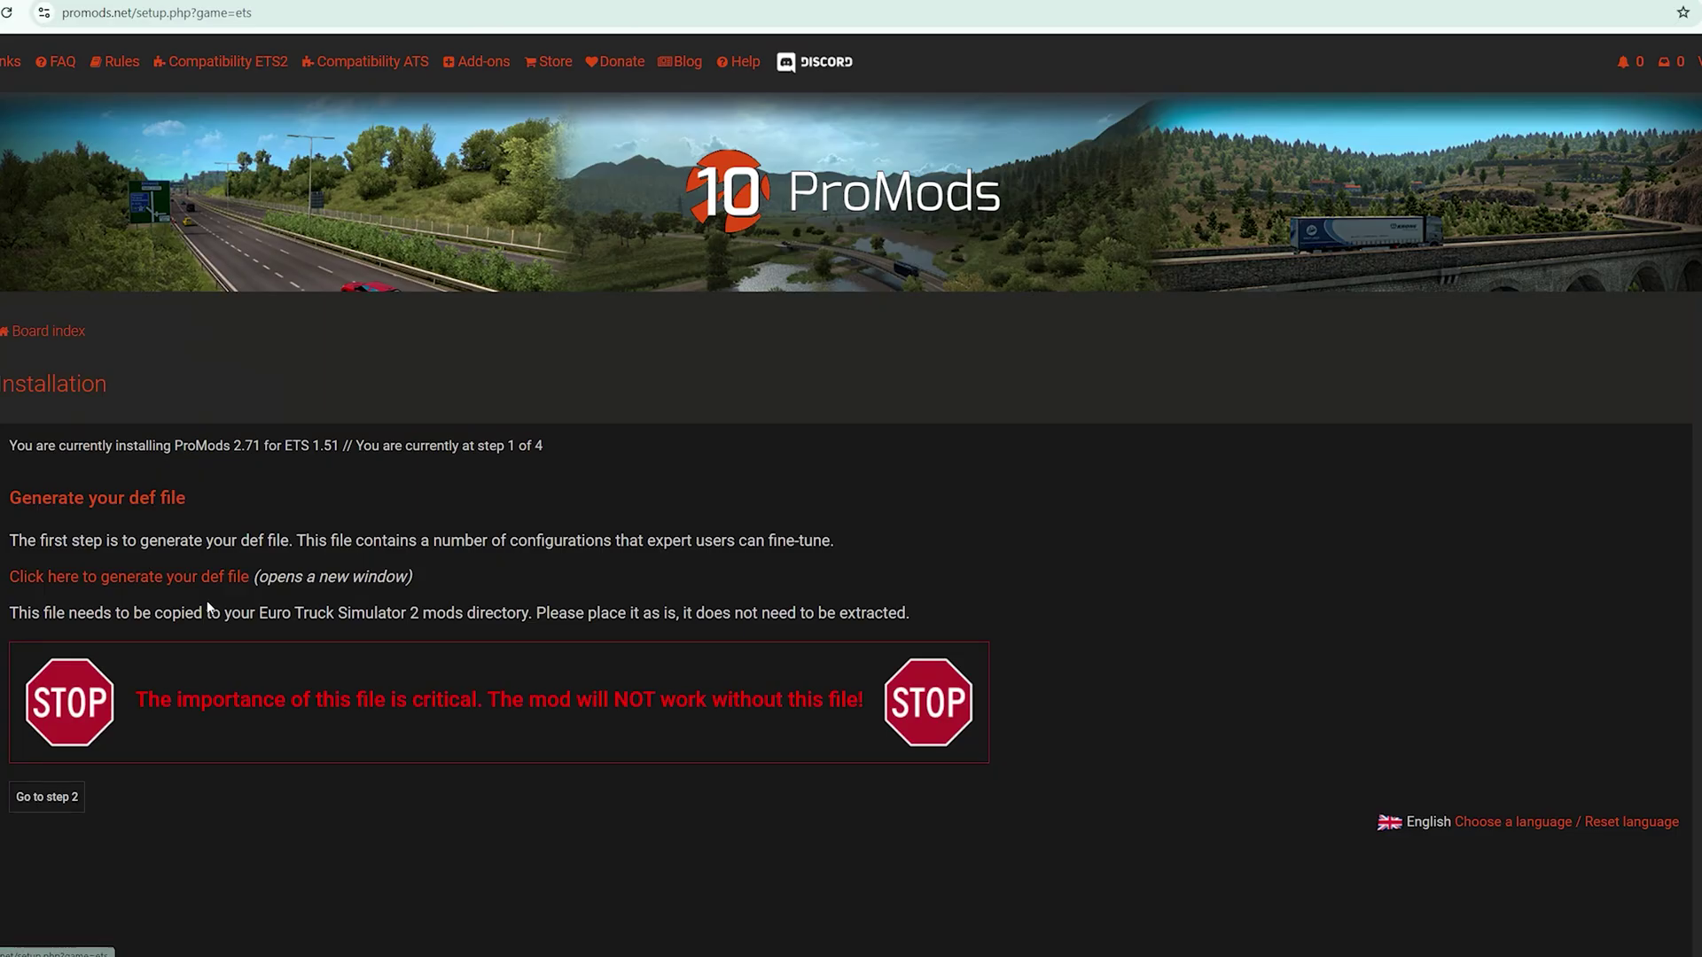
pyautogui.scroll(-2, 448, 710)
pyautogui.scroll(-2, 448, 710)
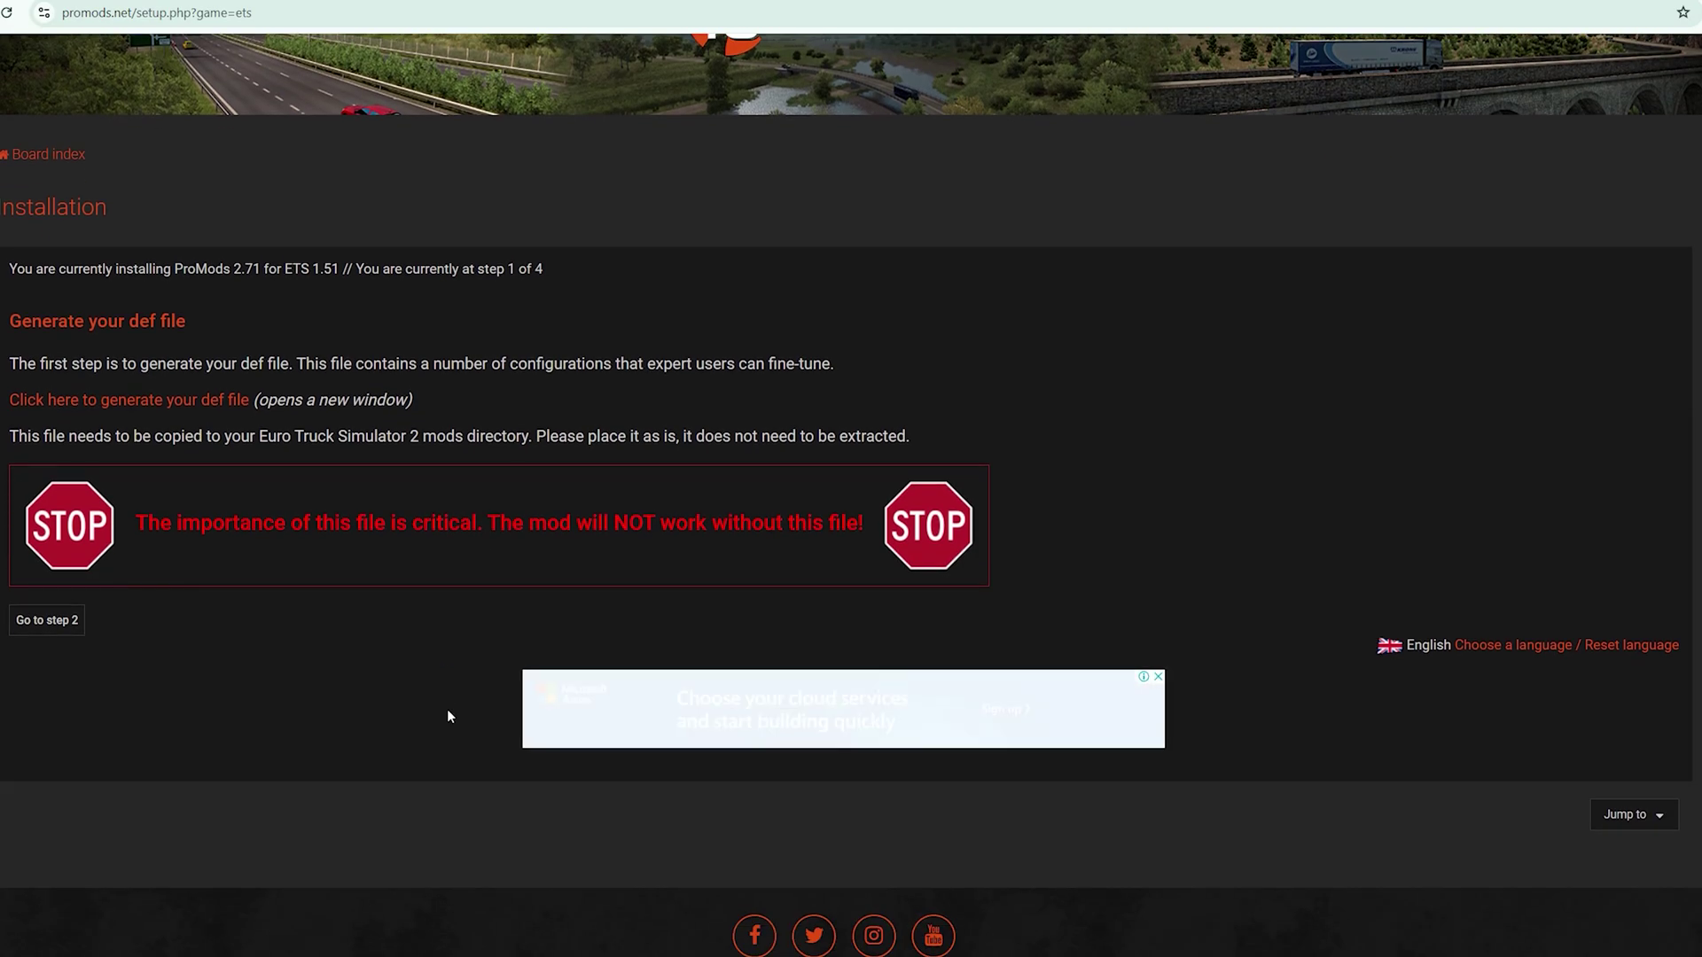
pyautogui.scroll(2, 429, 706)
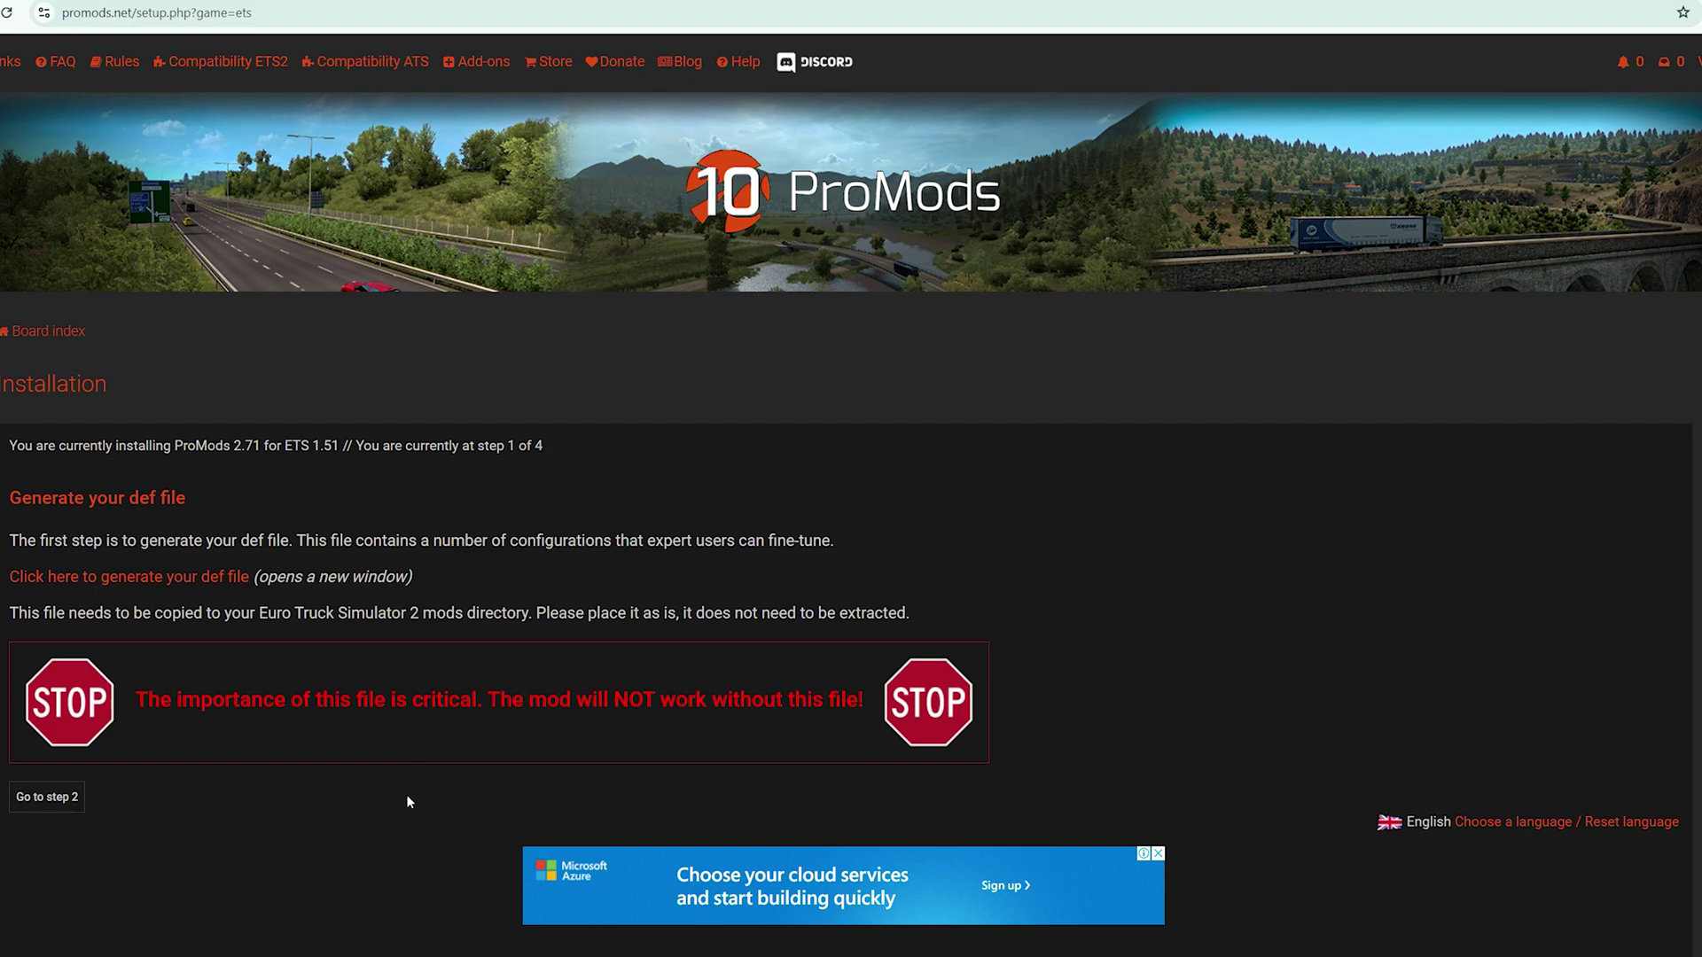
pyautogui.scroll(-1, 407, 800)
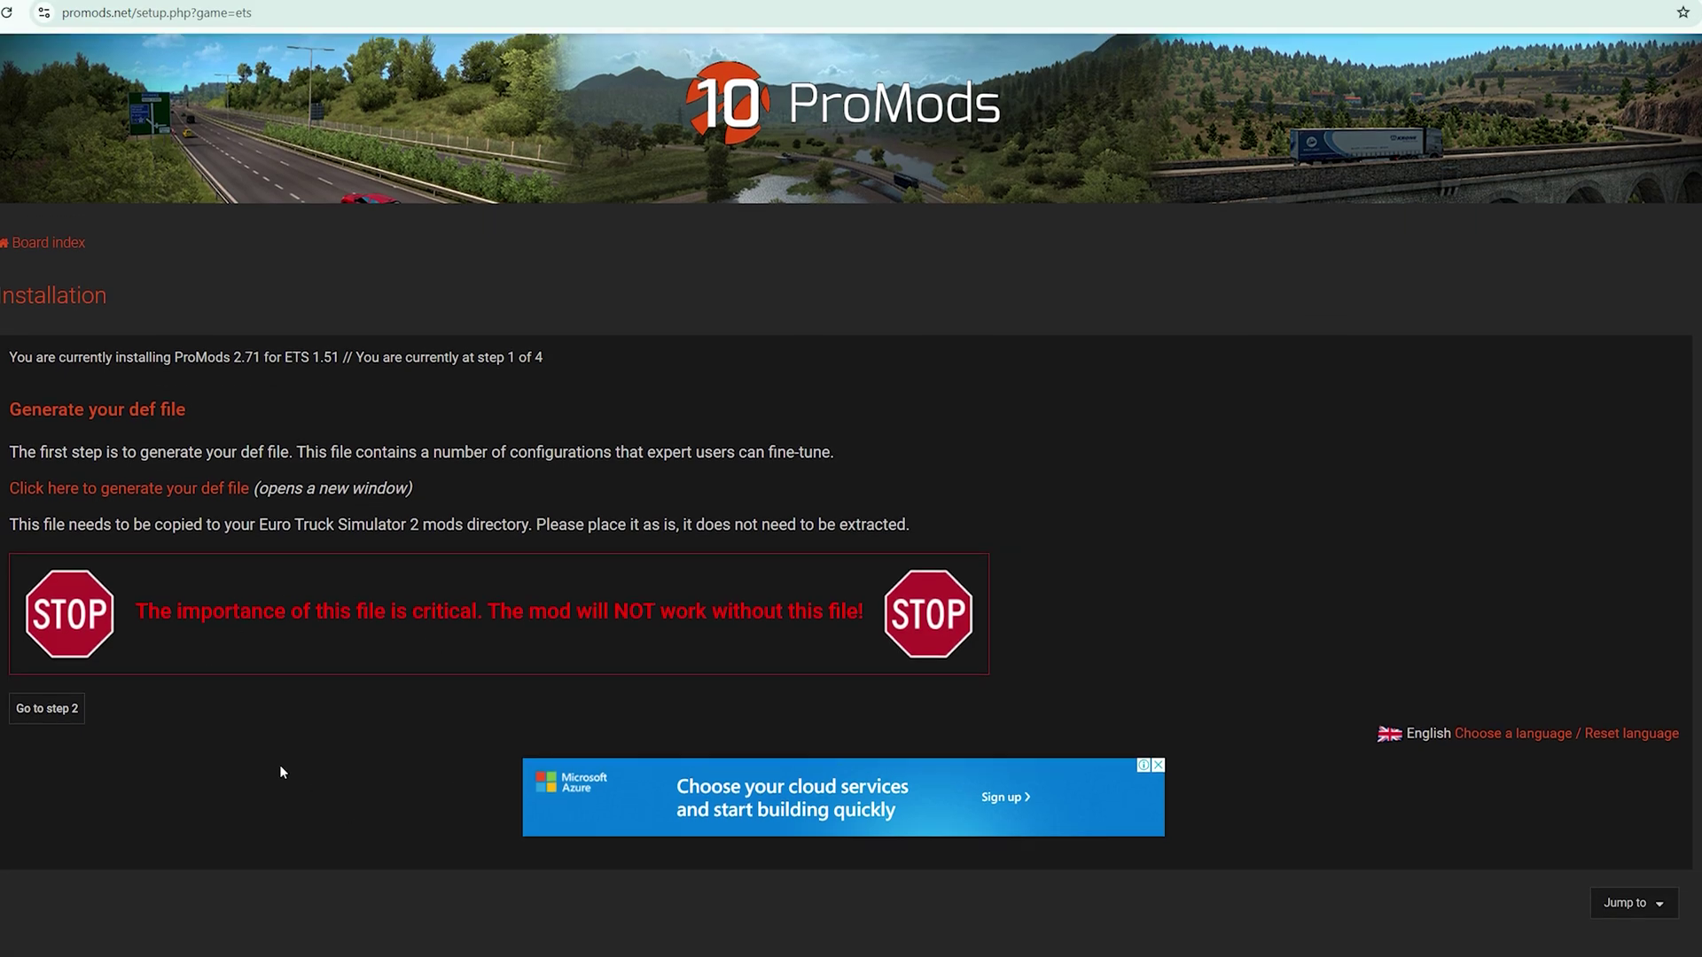
# Generate and download the def file with map zoom compatibility enabled, then close the generator
pyautogui.click(133, 492)
pyautogui.scroll(-1, 518, 539)
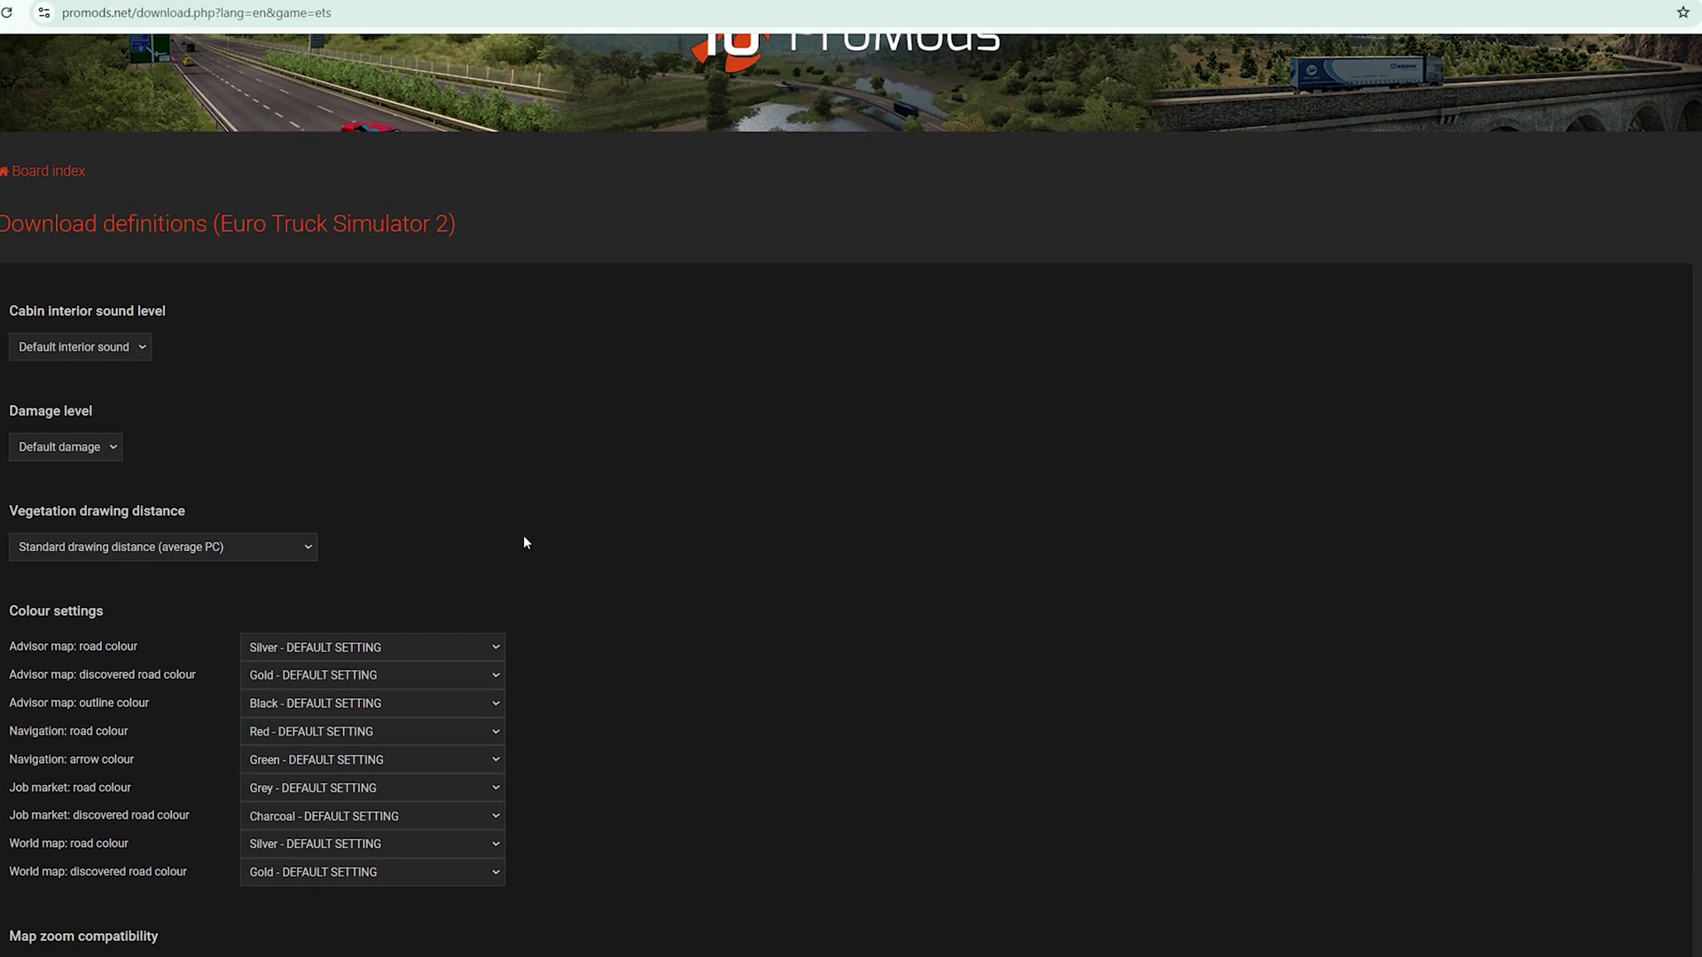
pyautogui.scroll(-2, 524, 540)
pyautogui.scroll(1, 710, 572)
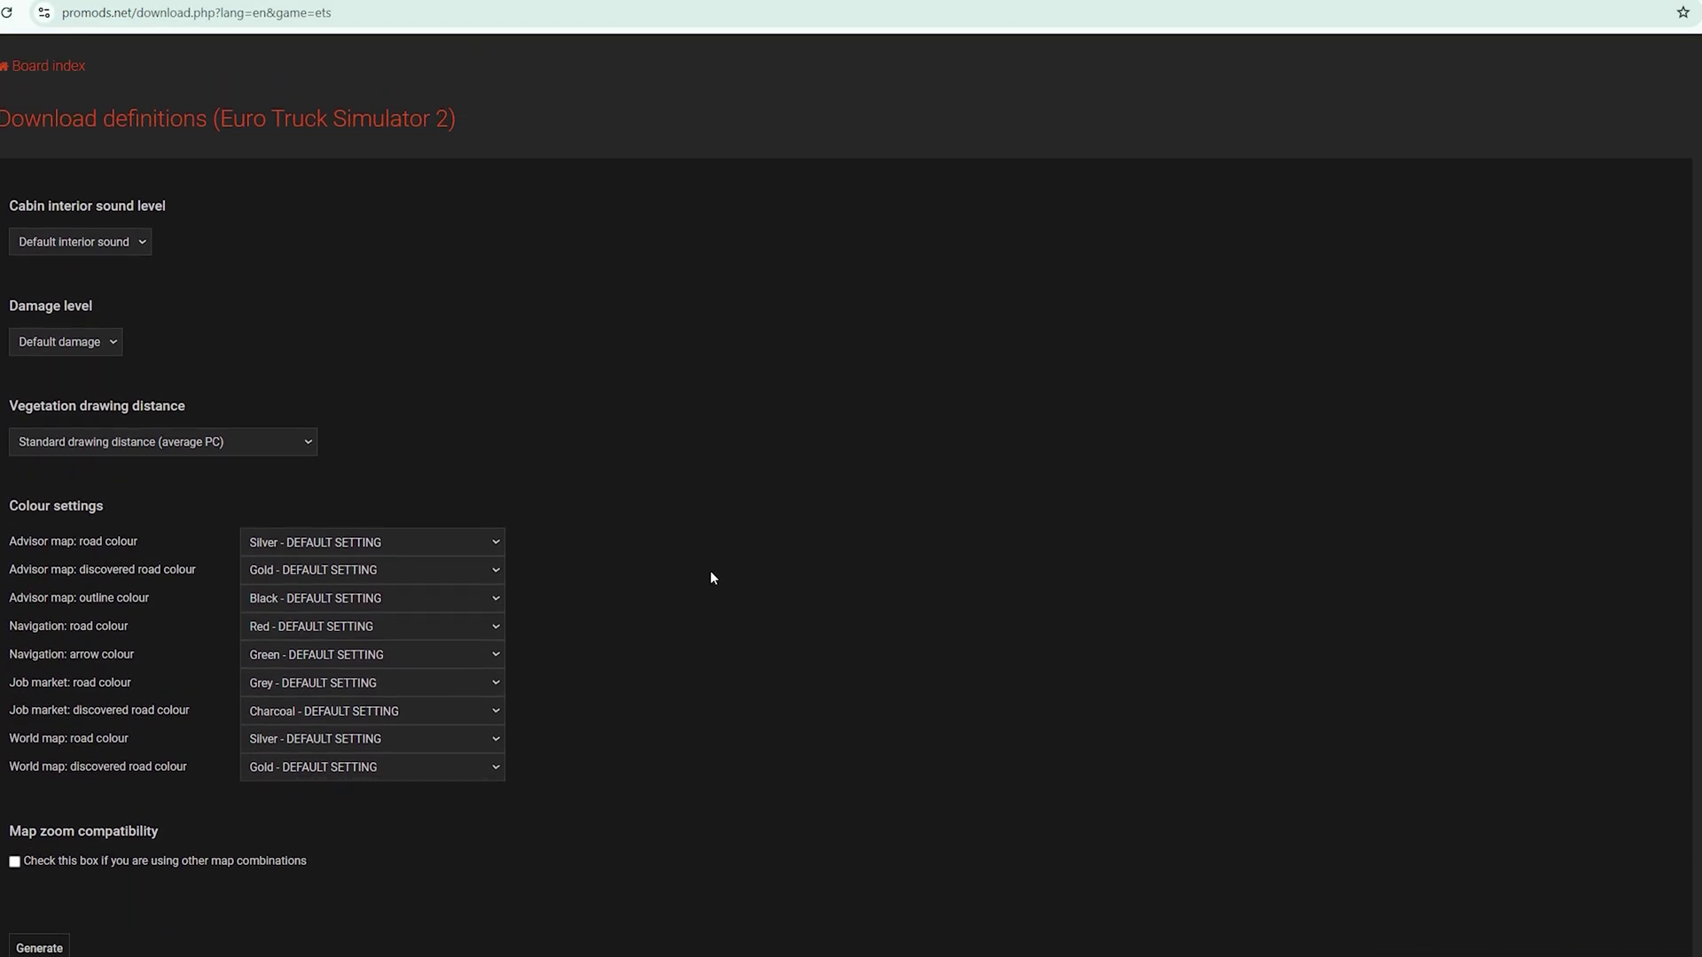
pyautogui.scroll(-1, 709, 577)
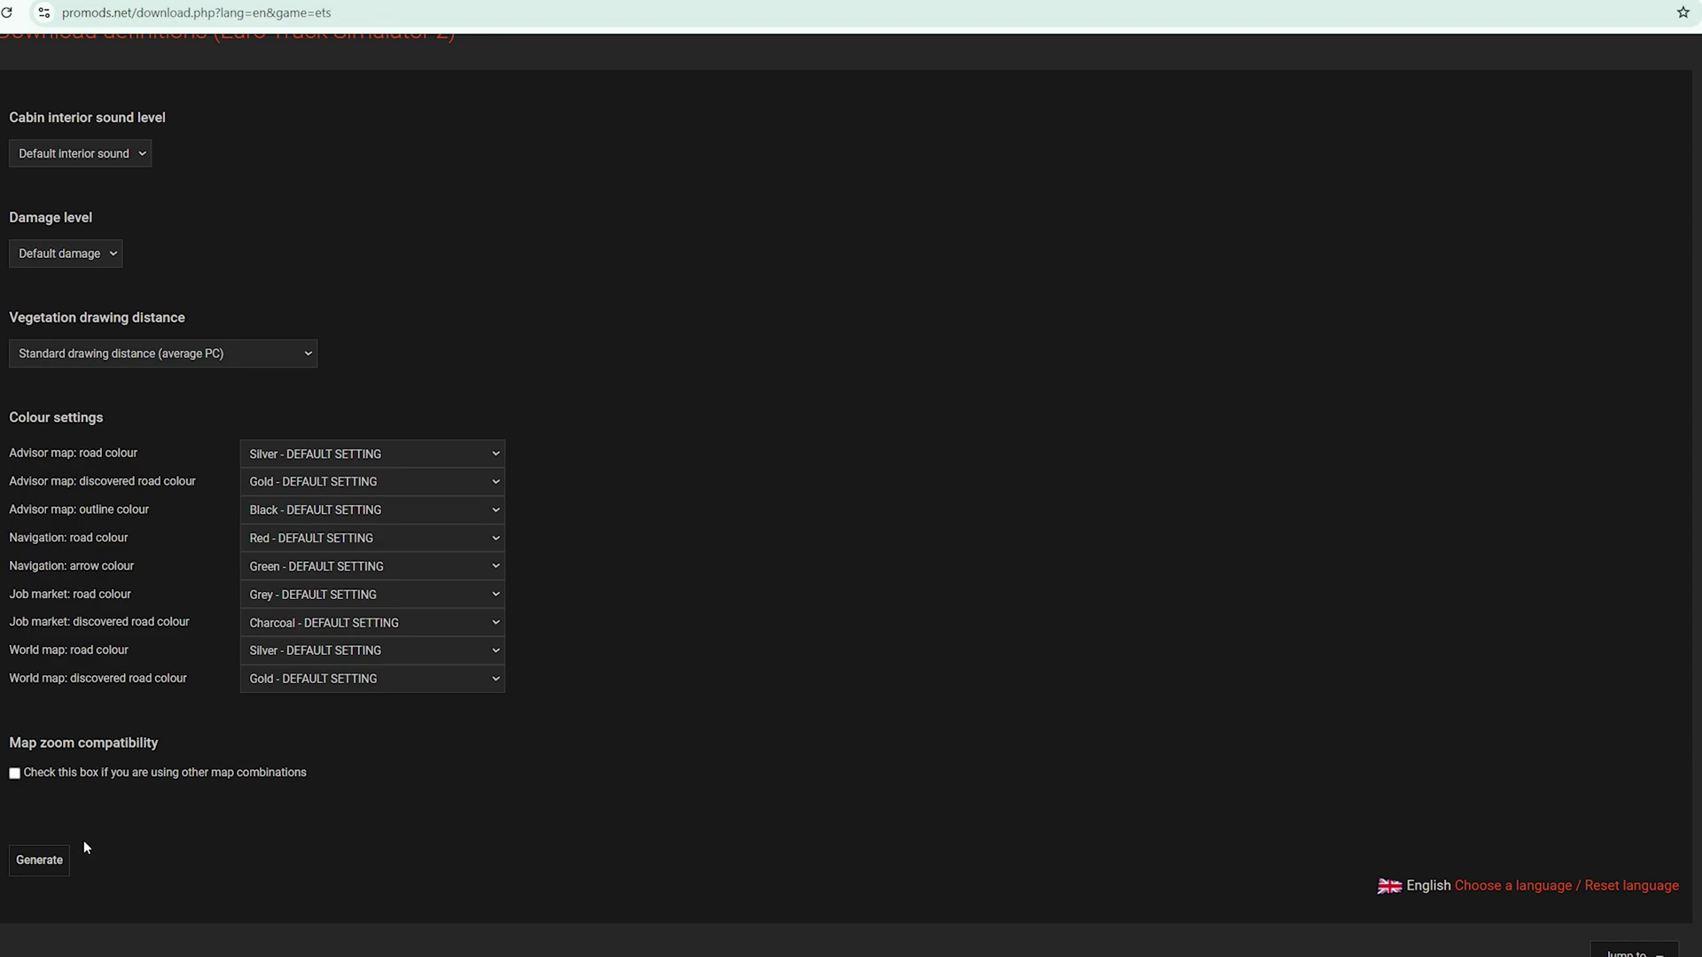
pyautogui.click(13, 774)
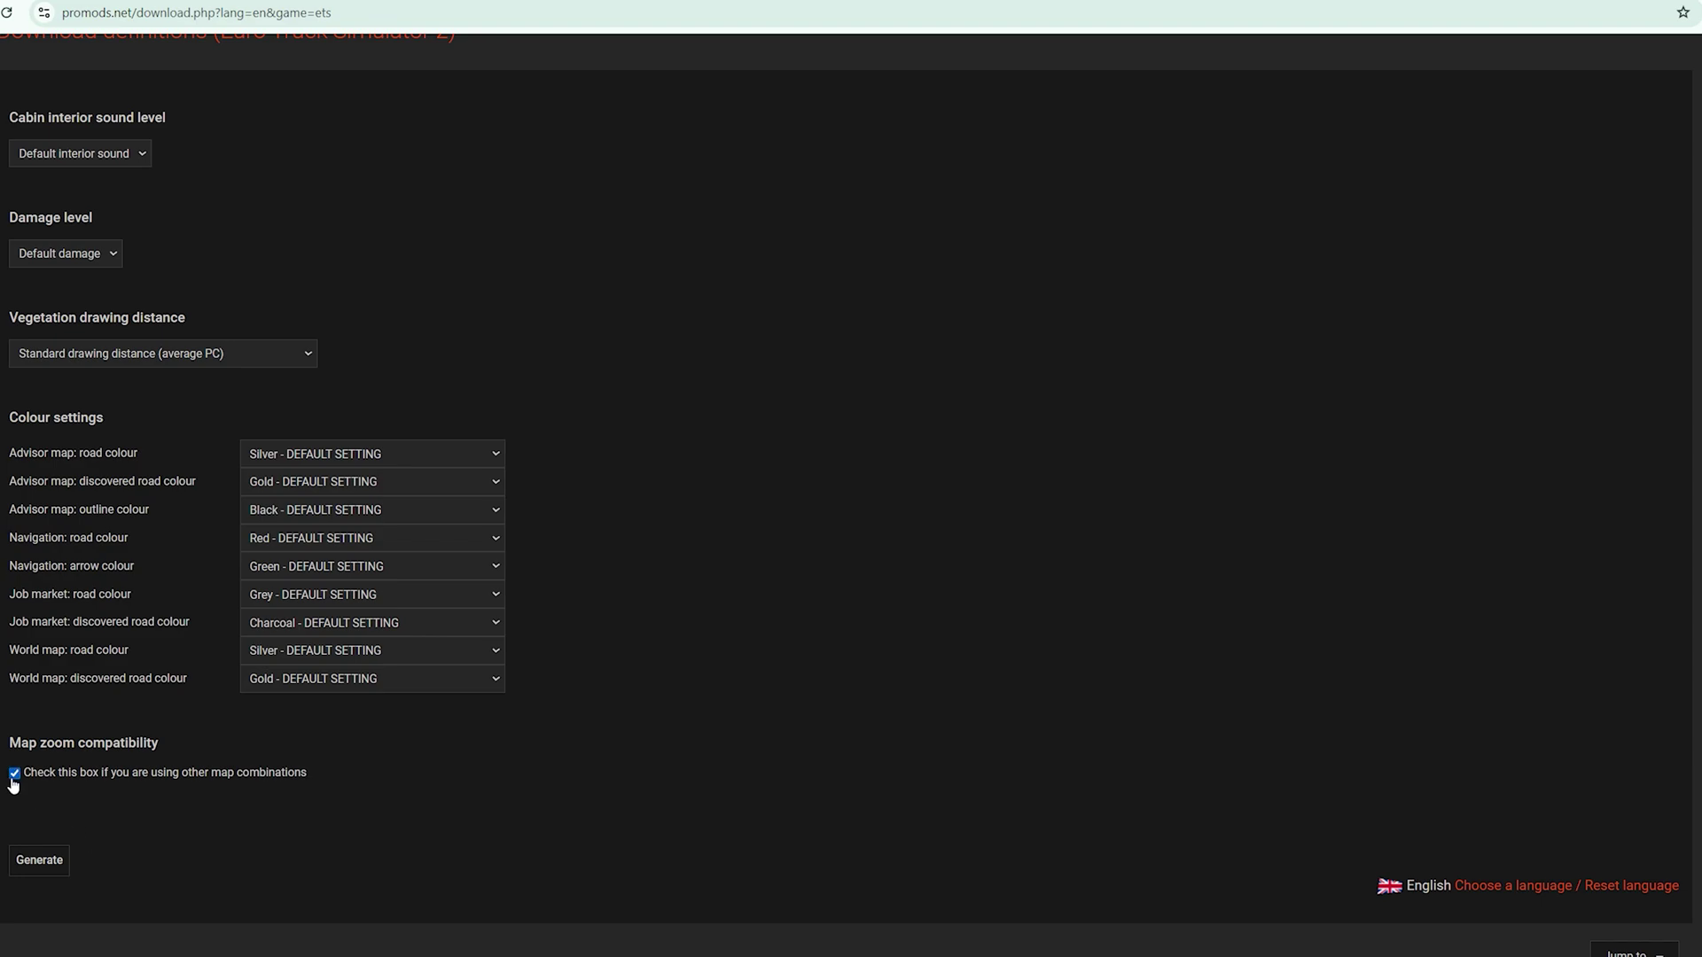
pyautogui.click(53, 864)
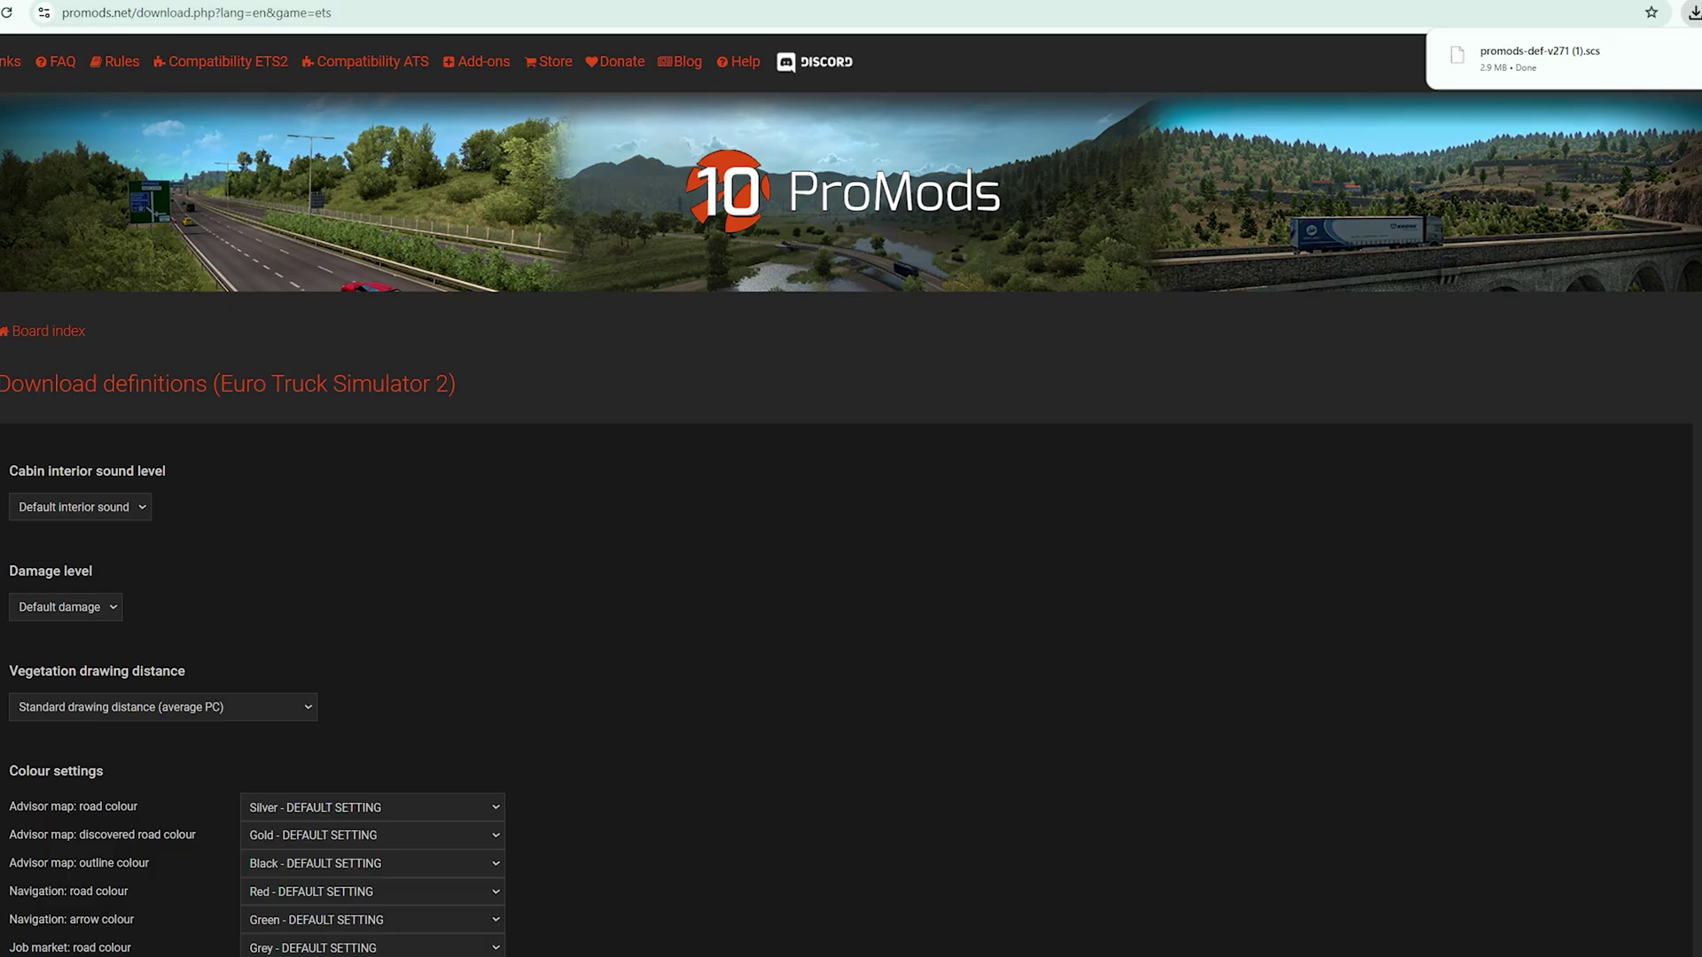
pyautogui.hotkey('ctrl', 'w')
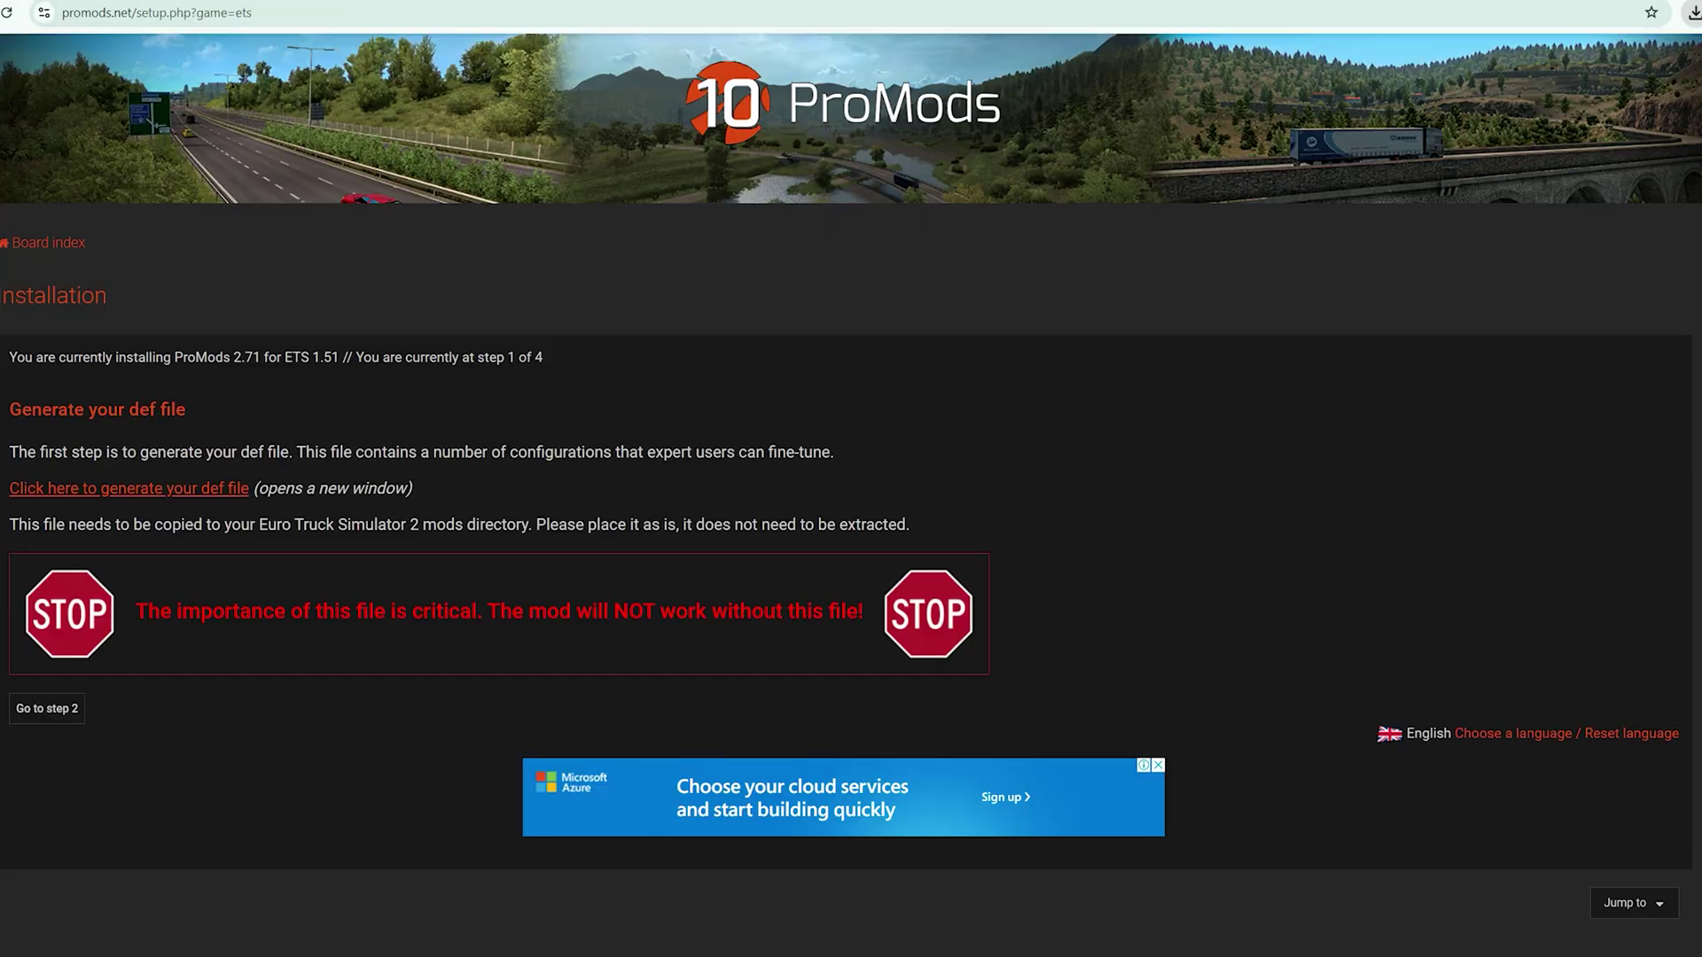
# Advance to installation step 2 and view the Premium and Standard download options
pyautogui.click(47, 709)
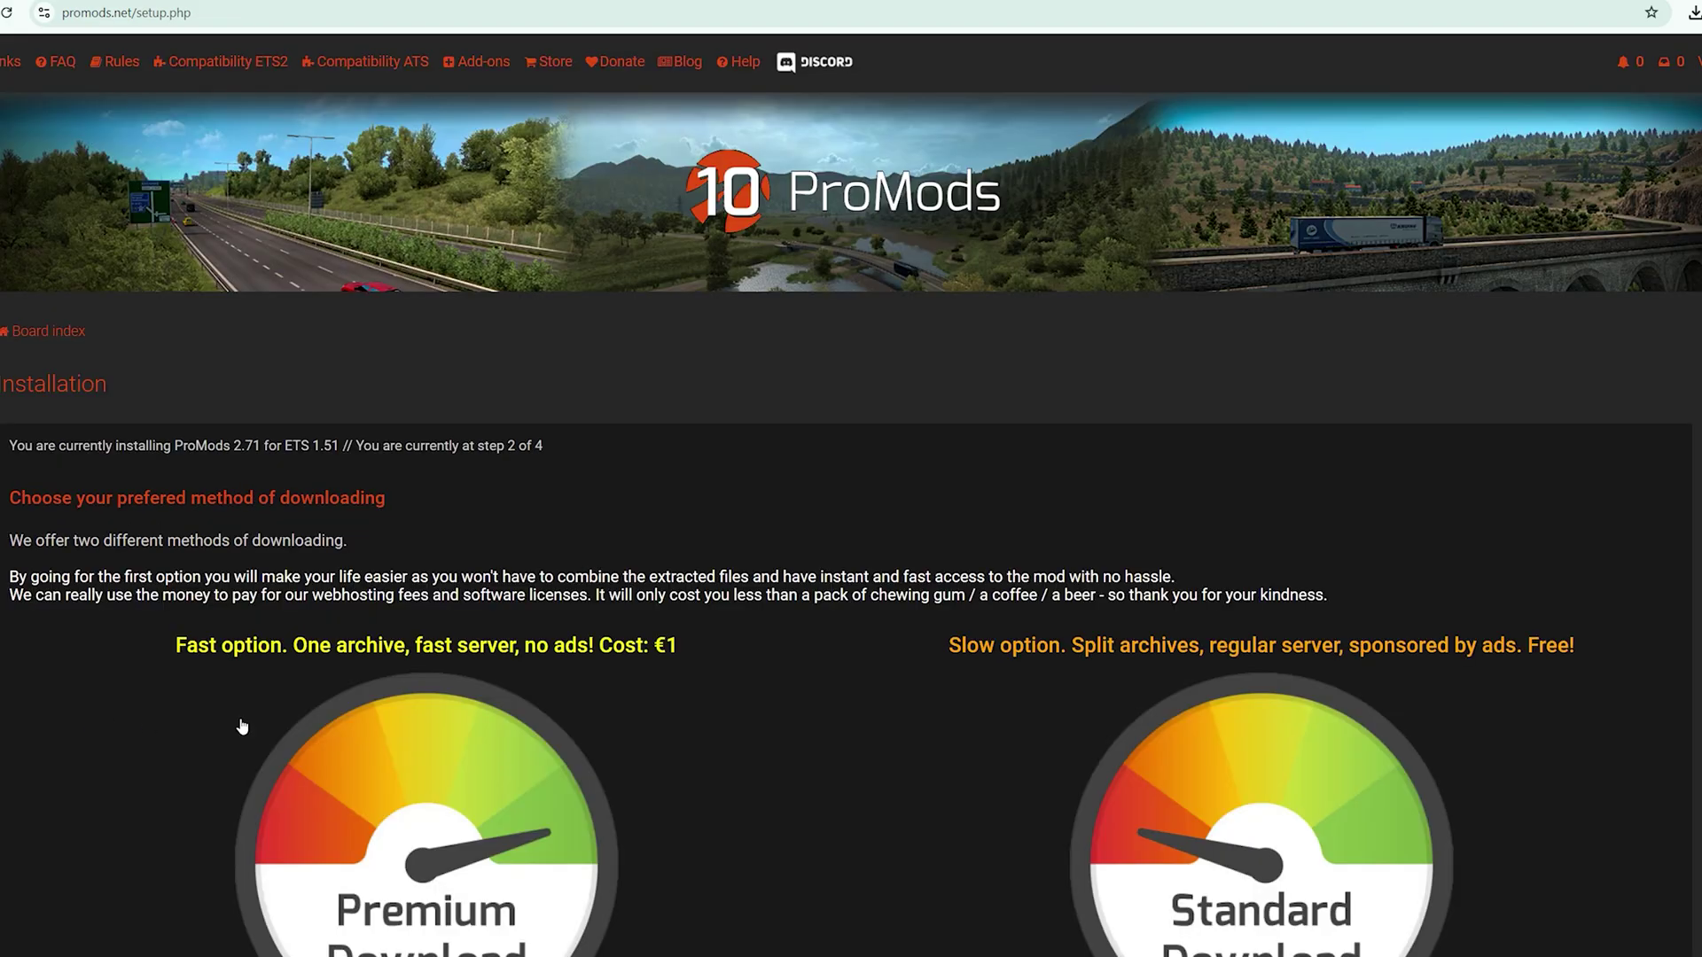
pyautogui.scroll(-1, 768, 610)
pyautogui.scroll(-2, 684, 379)
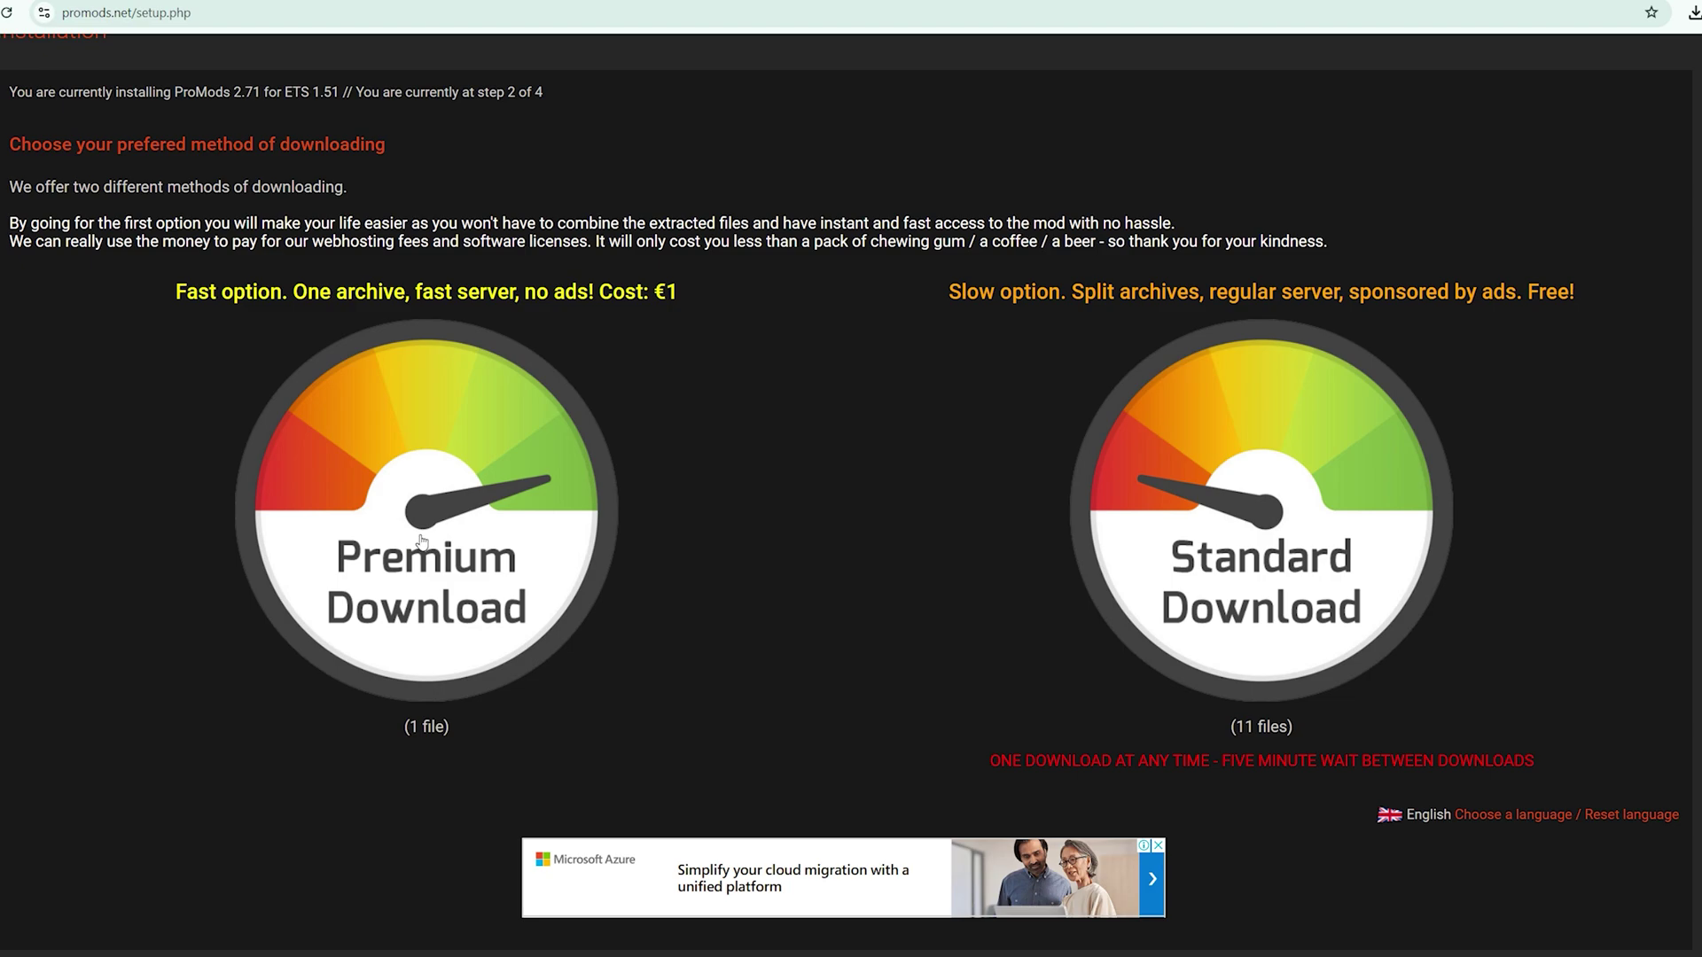
# Choose Standard Download and download '2.71 Multipack mod archive 1'
pyautogui.click(1259, 514)
pyautogui.scroll(-5, 935, 574)
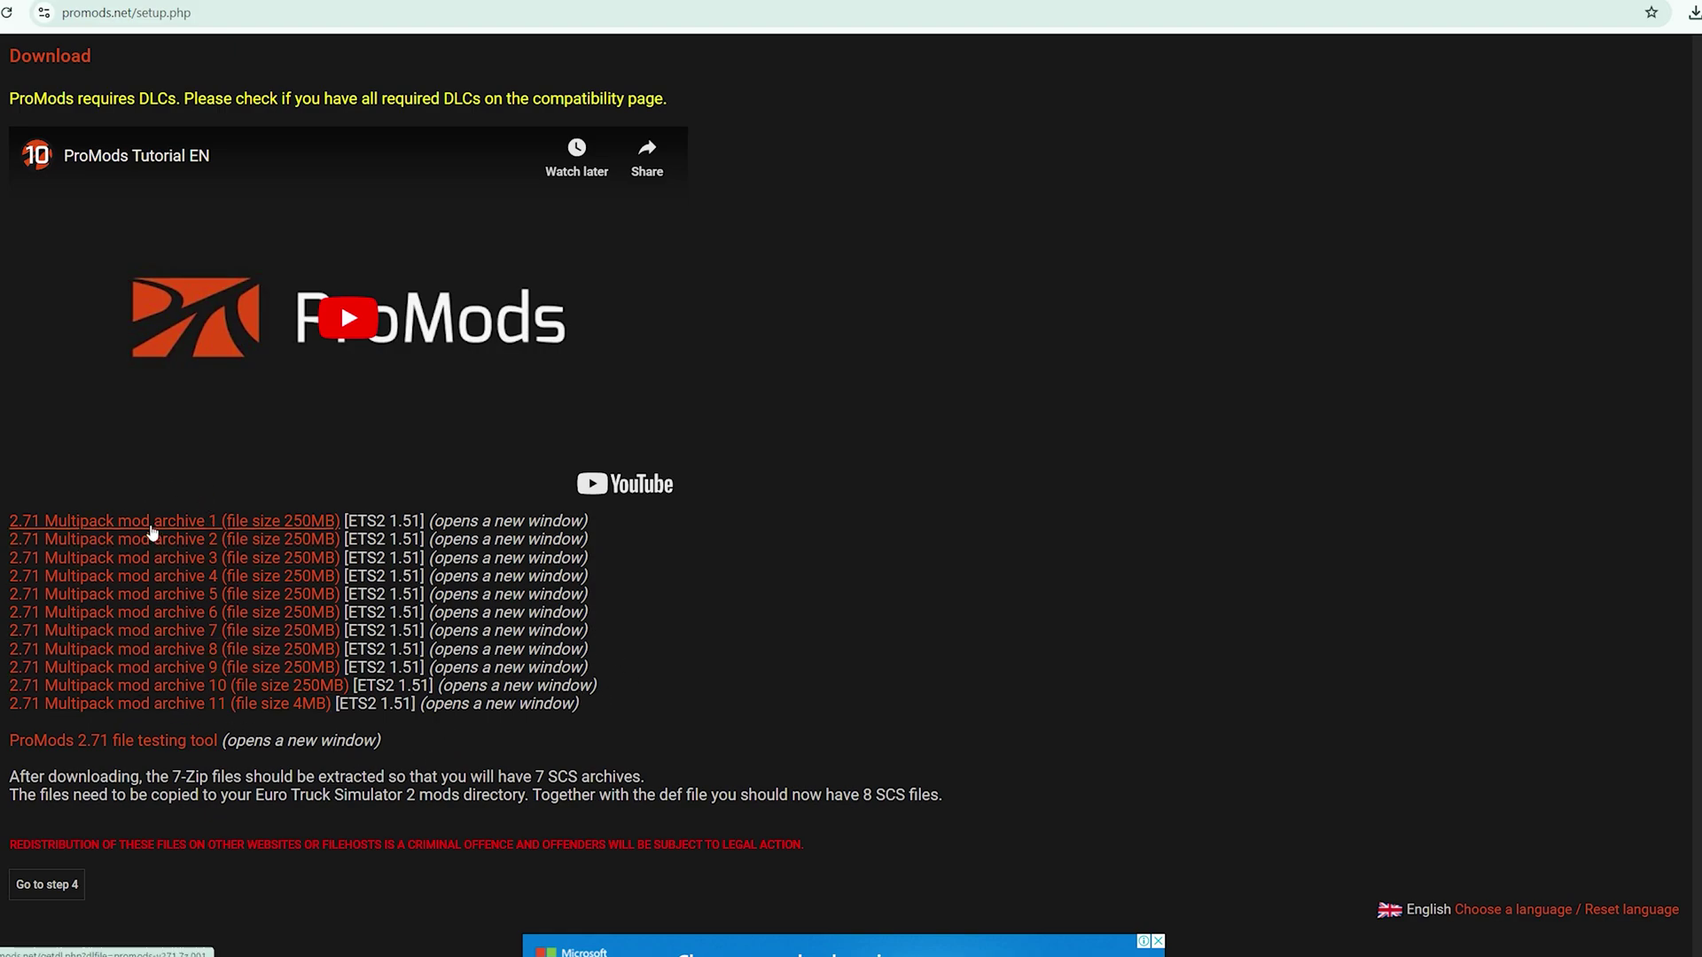
pyautogui.click(151, 527)
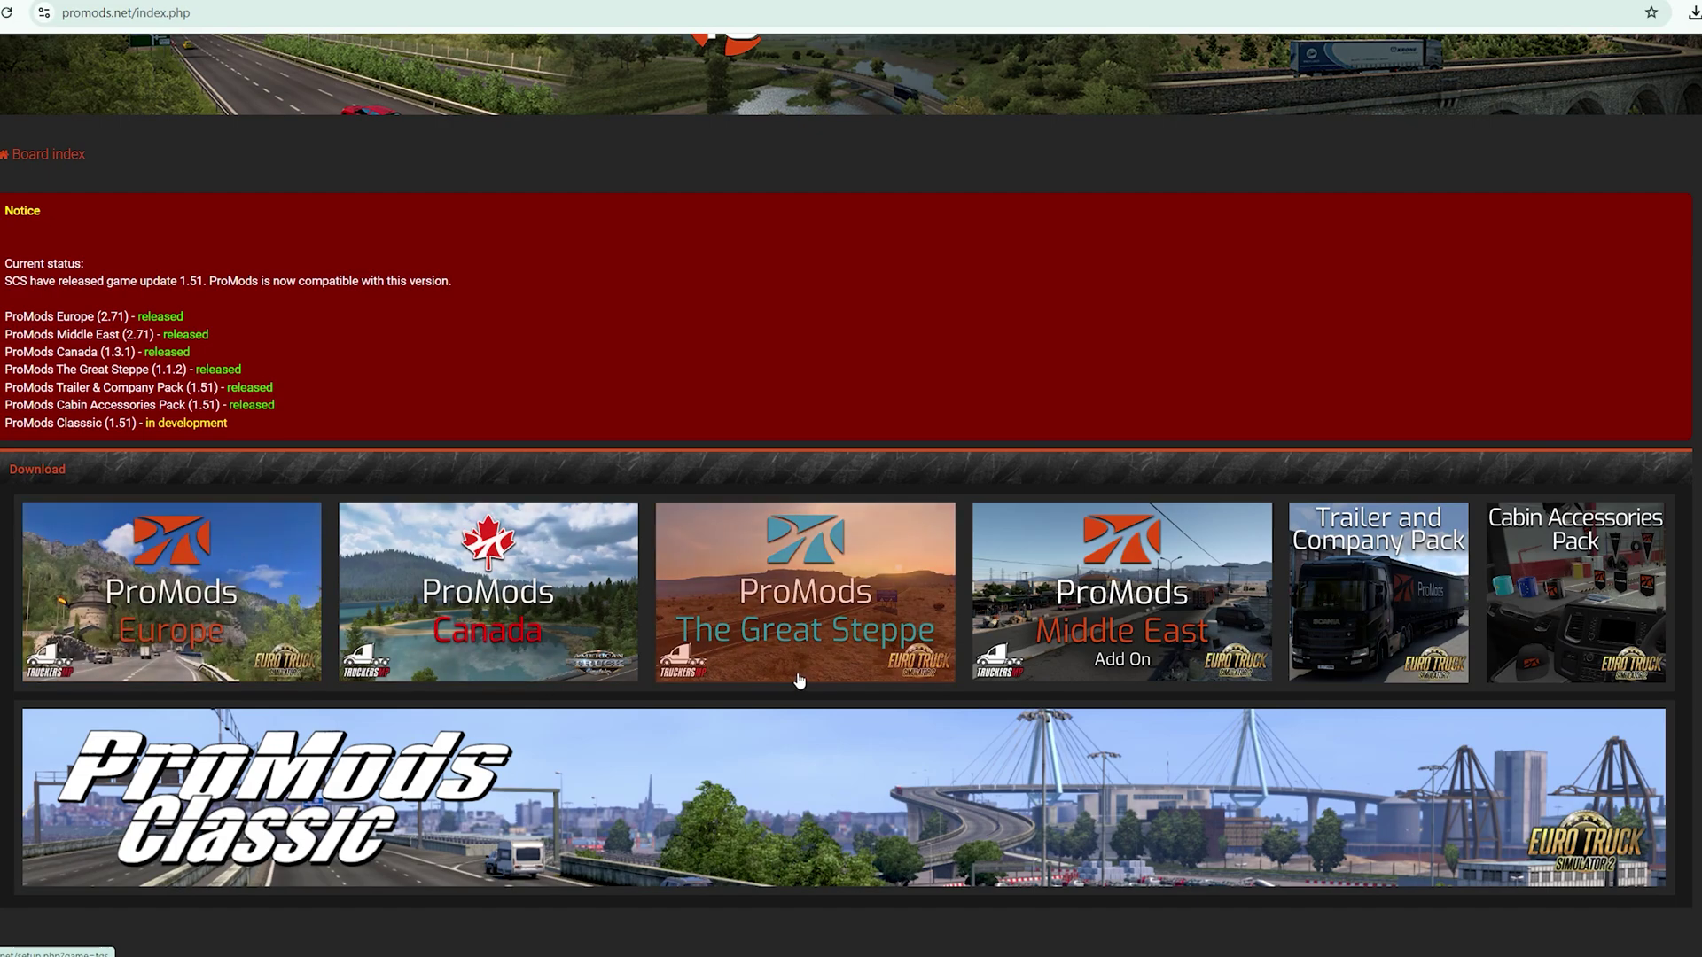
# Take The Great Steppe installation through step 2 with Standard Download to its download links
pyautogui.click(777, 577)
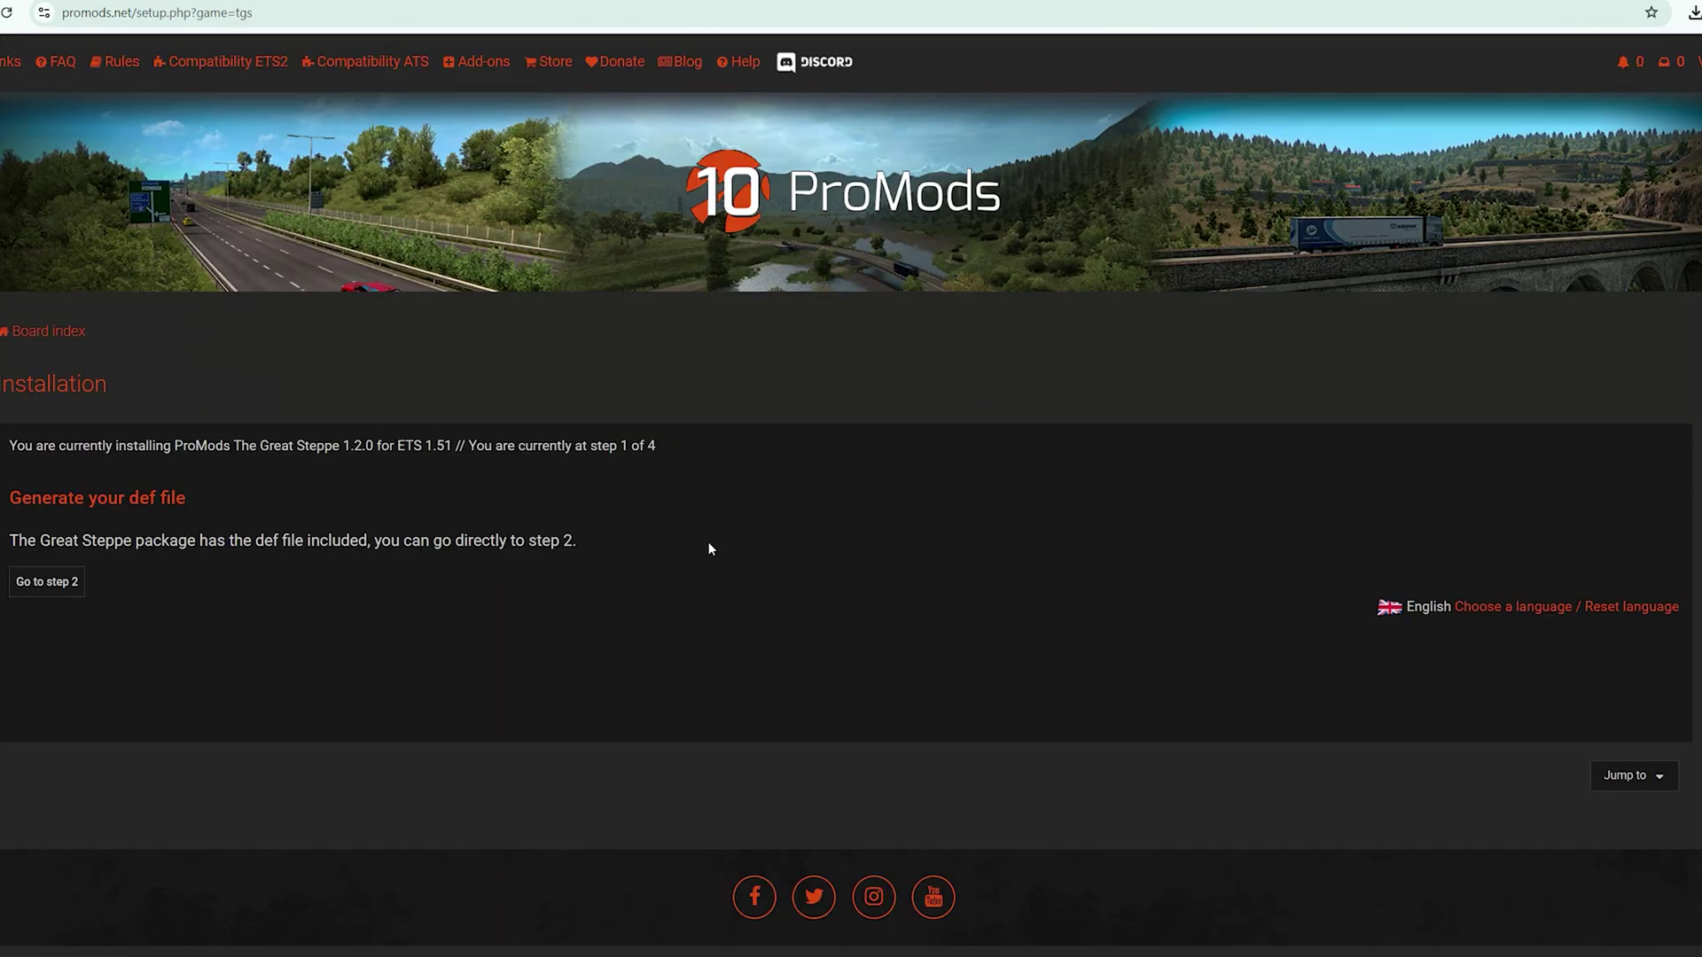
pyautogui.click(29, 586)
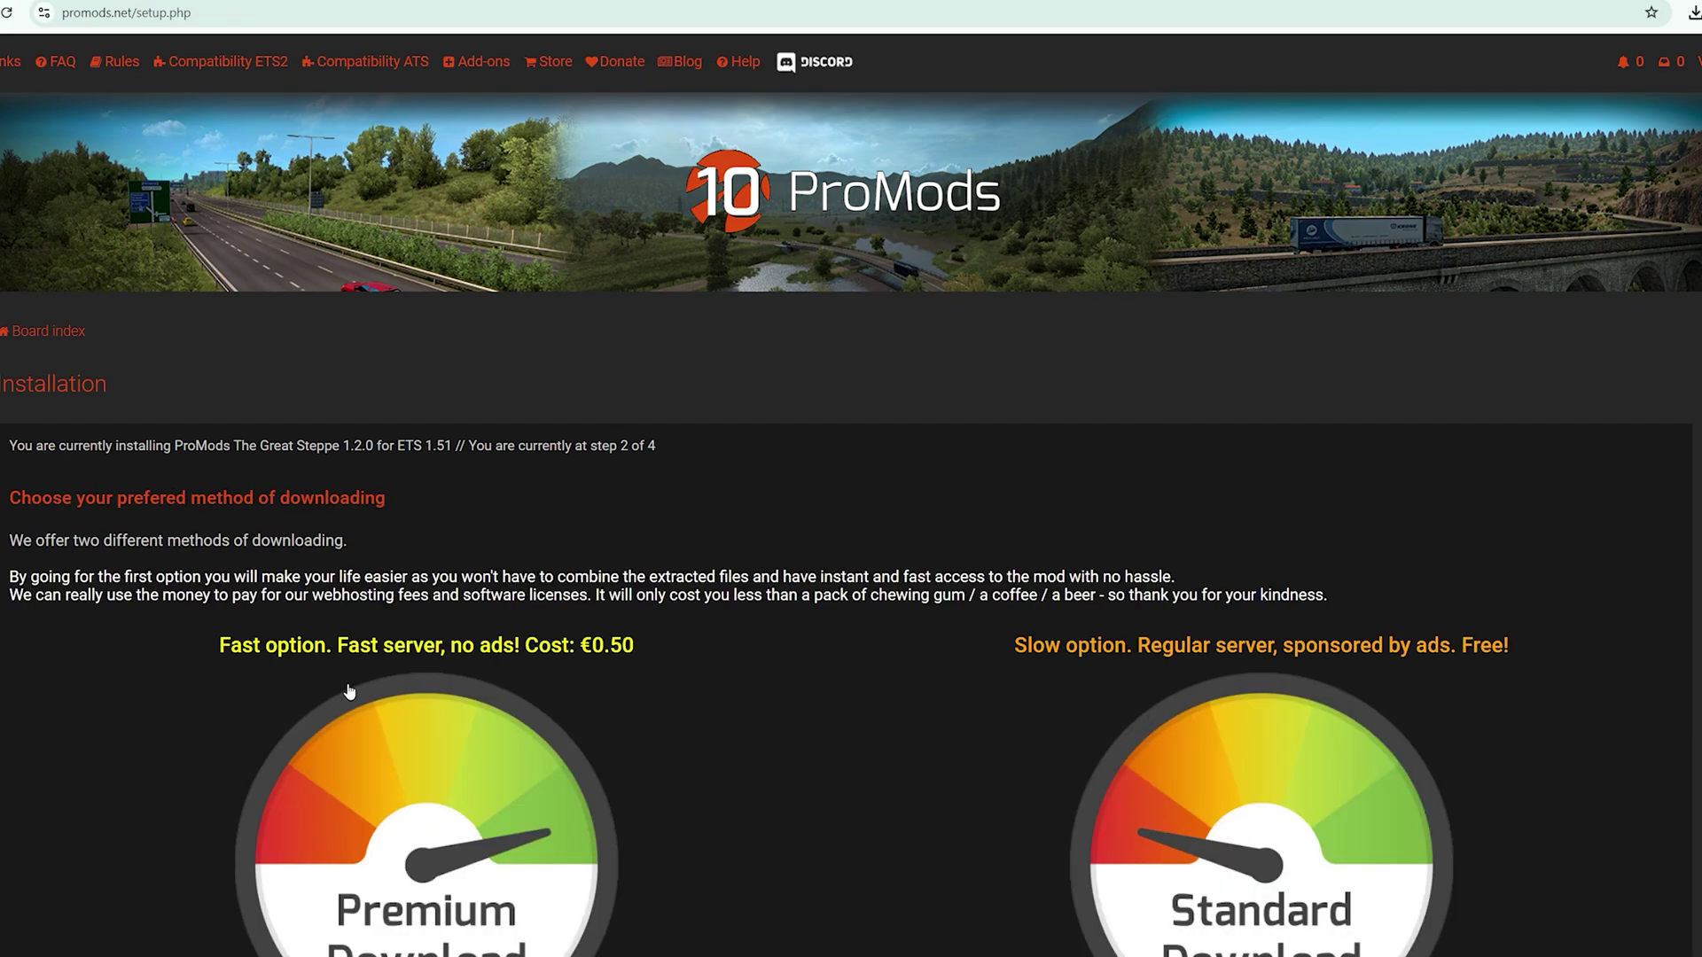
pyautogui.scroll(-3, 351, 692)
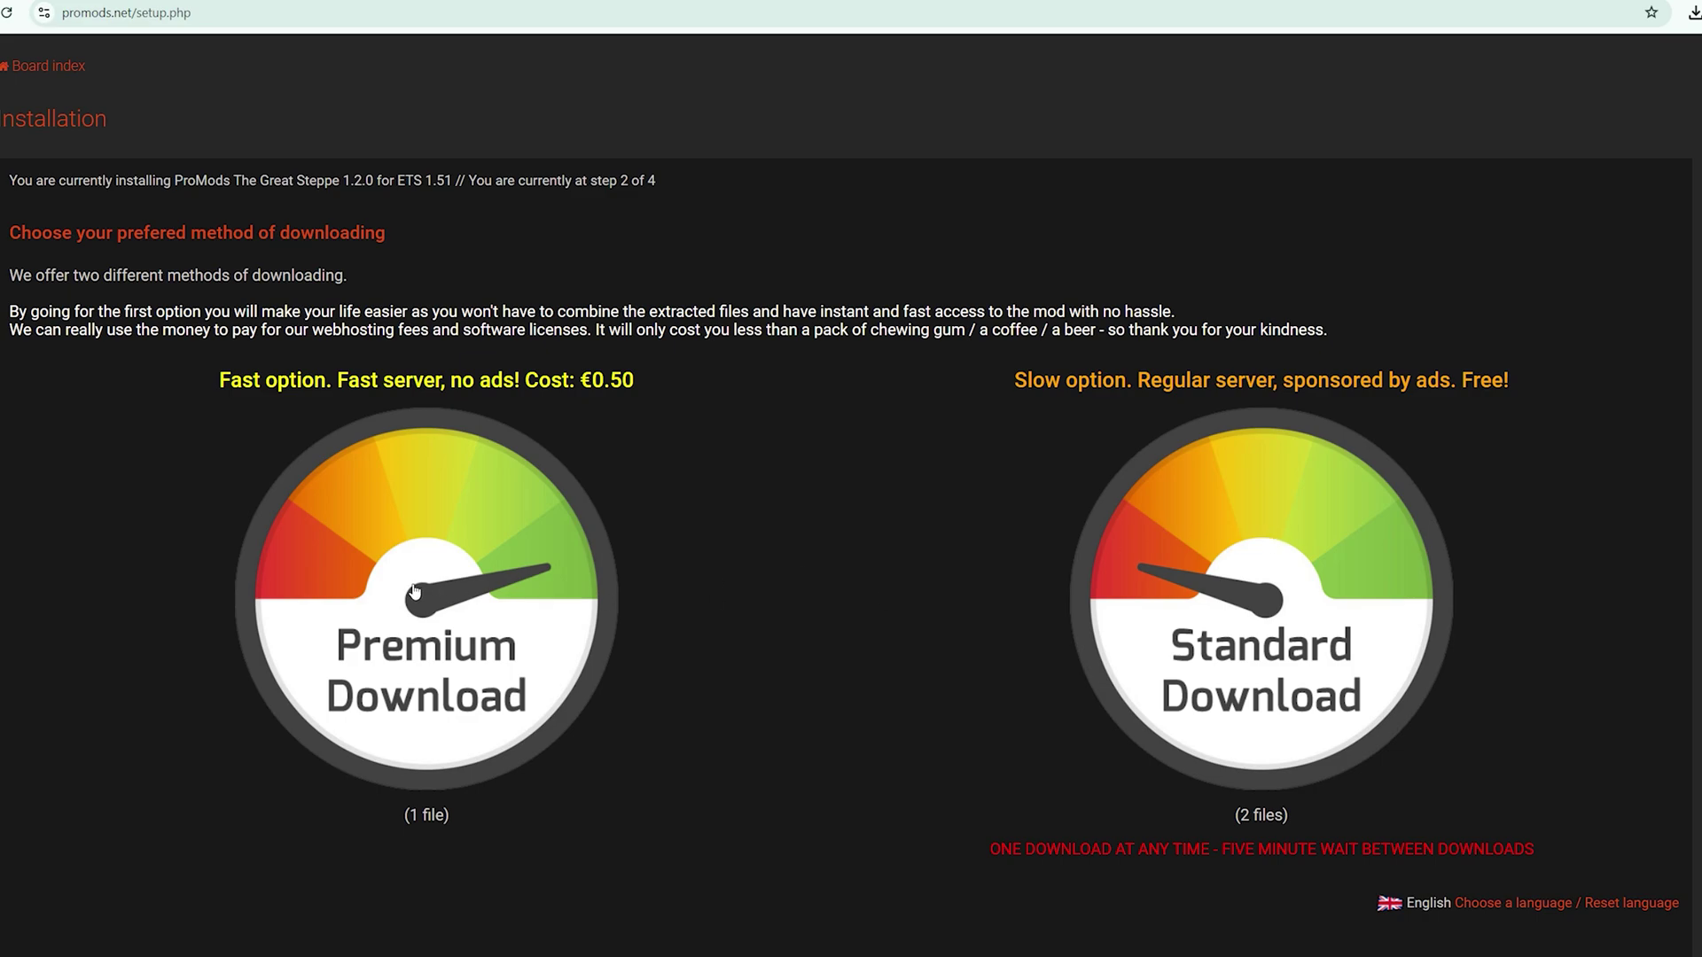
pyautogui.click(1274, 581)
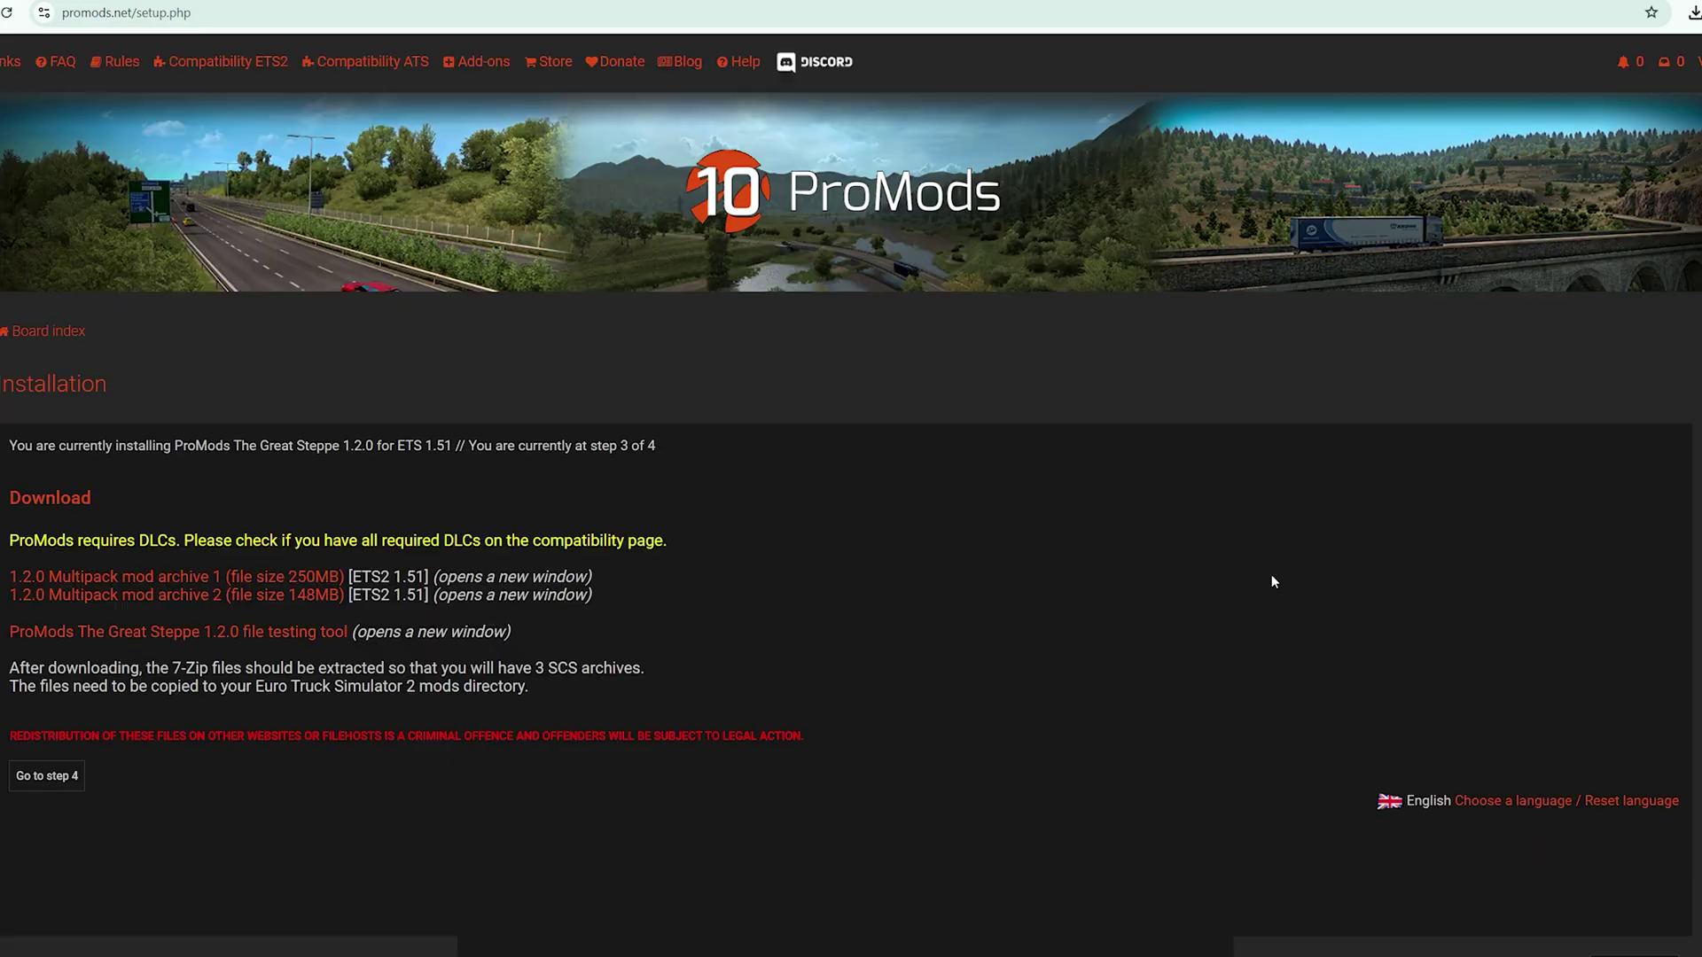
pyautogui.scroll(-2, 868, 582)
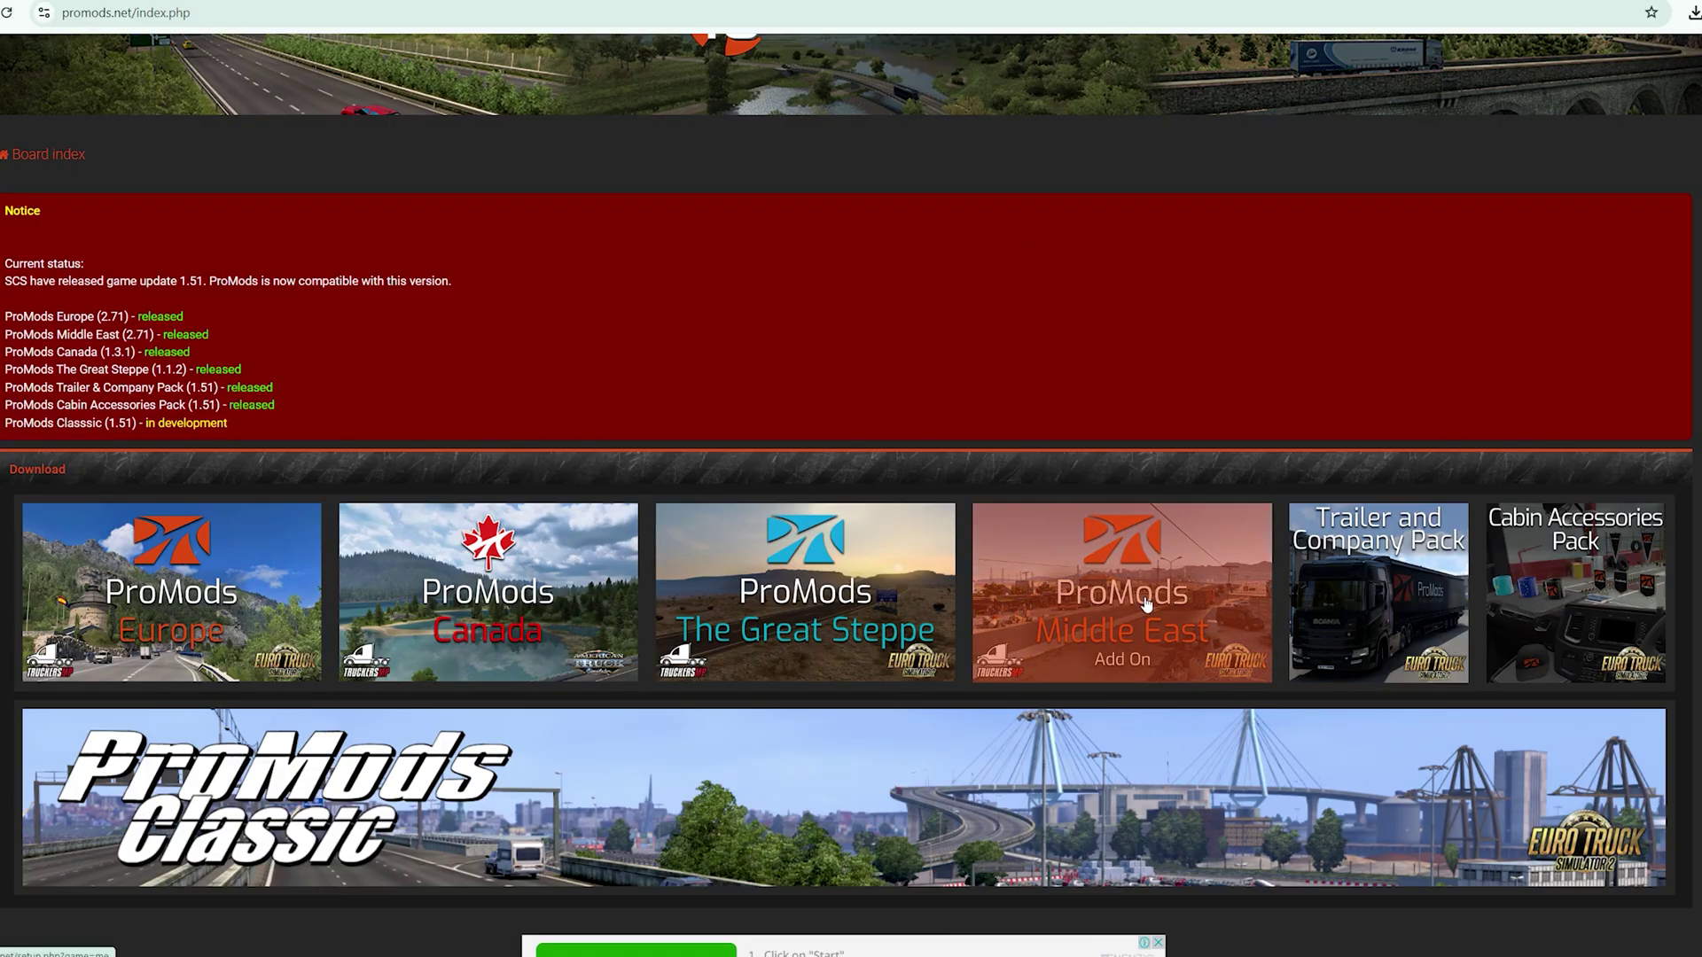
# Choose Standard Download for Middle East and download the Middle-East Add-On Pack v2.71
pyautogui.click(1146, 605)
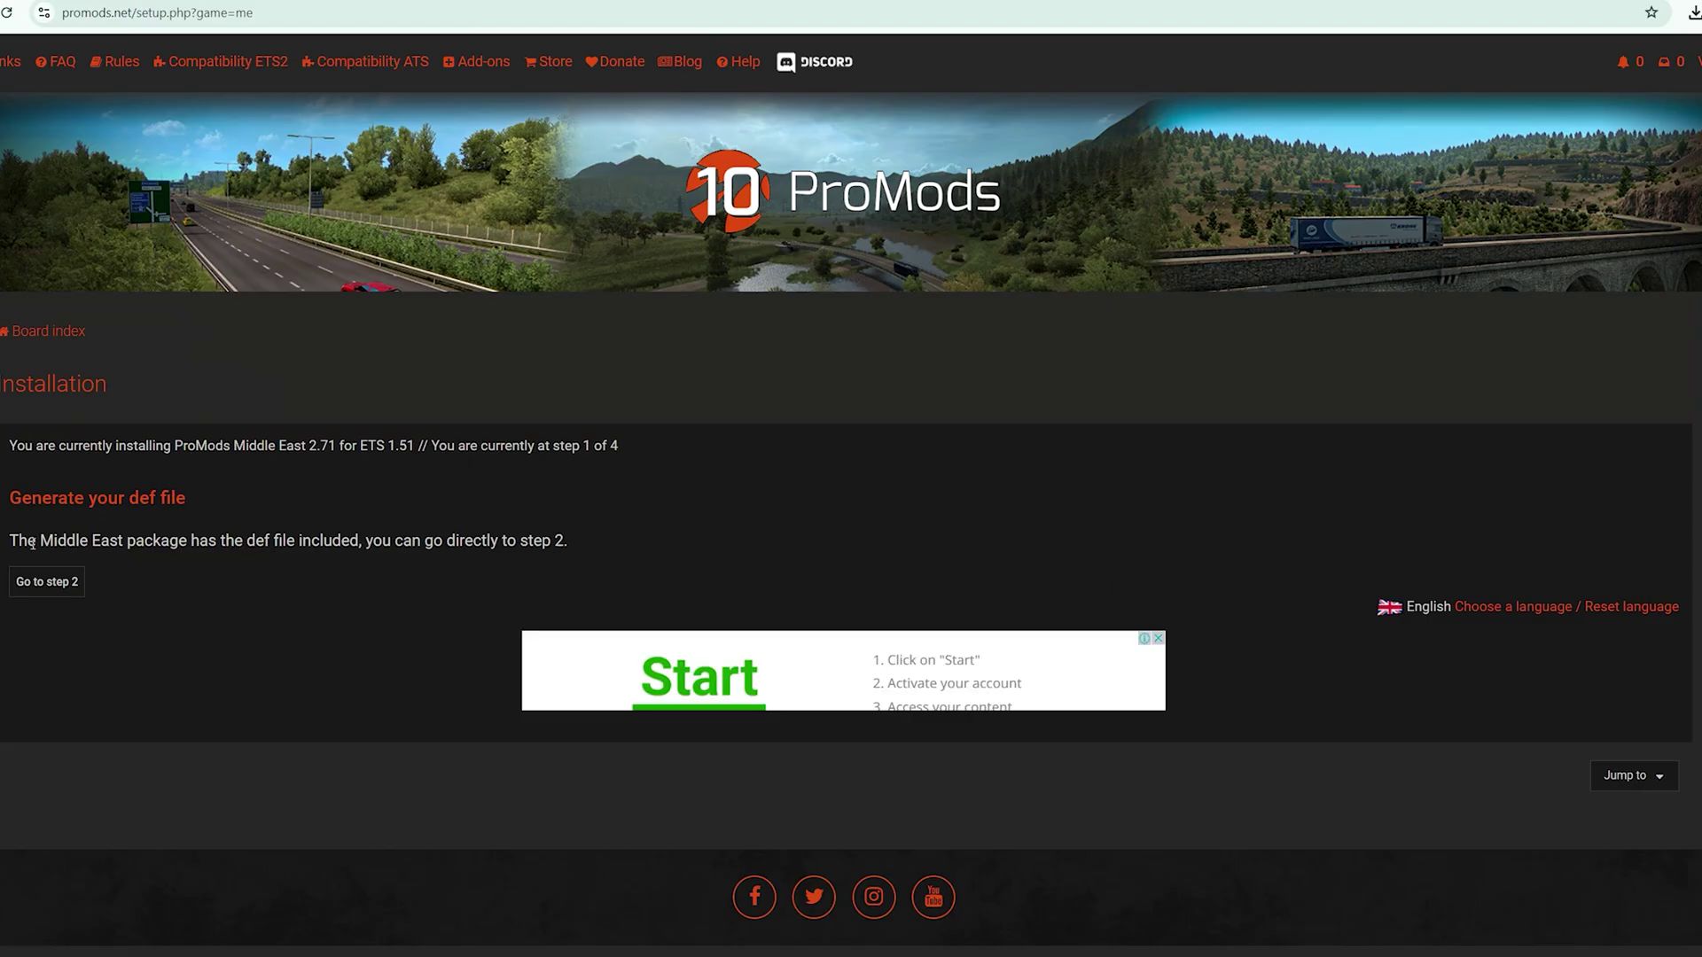
pyautogui.click(37, 583)
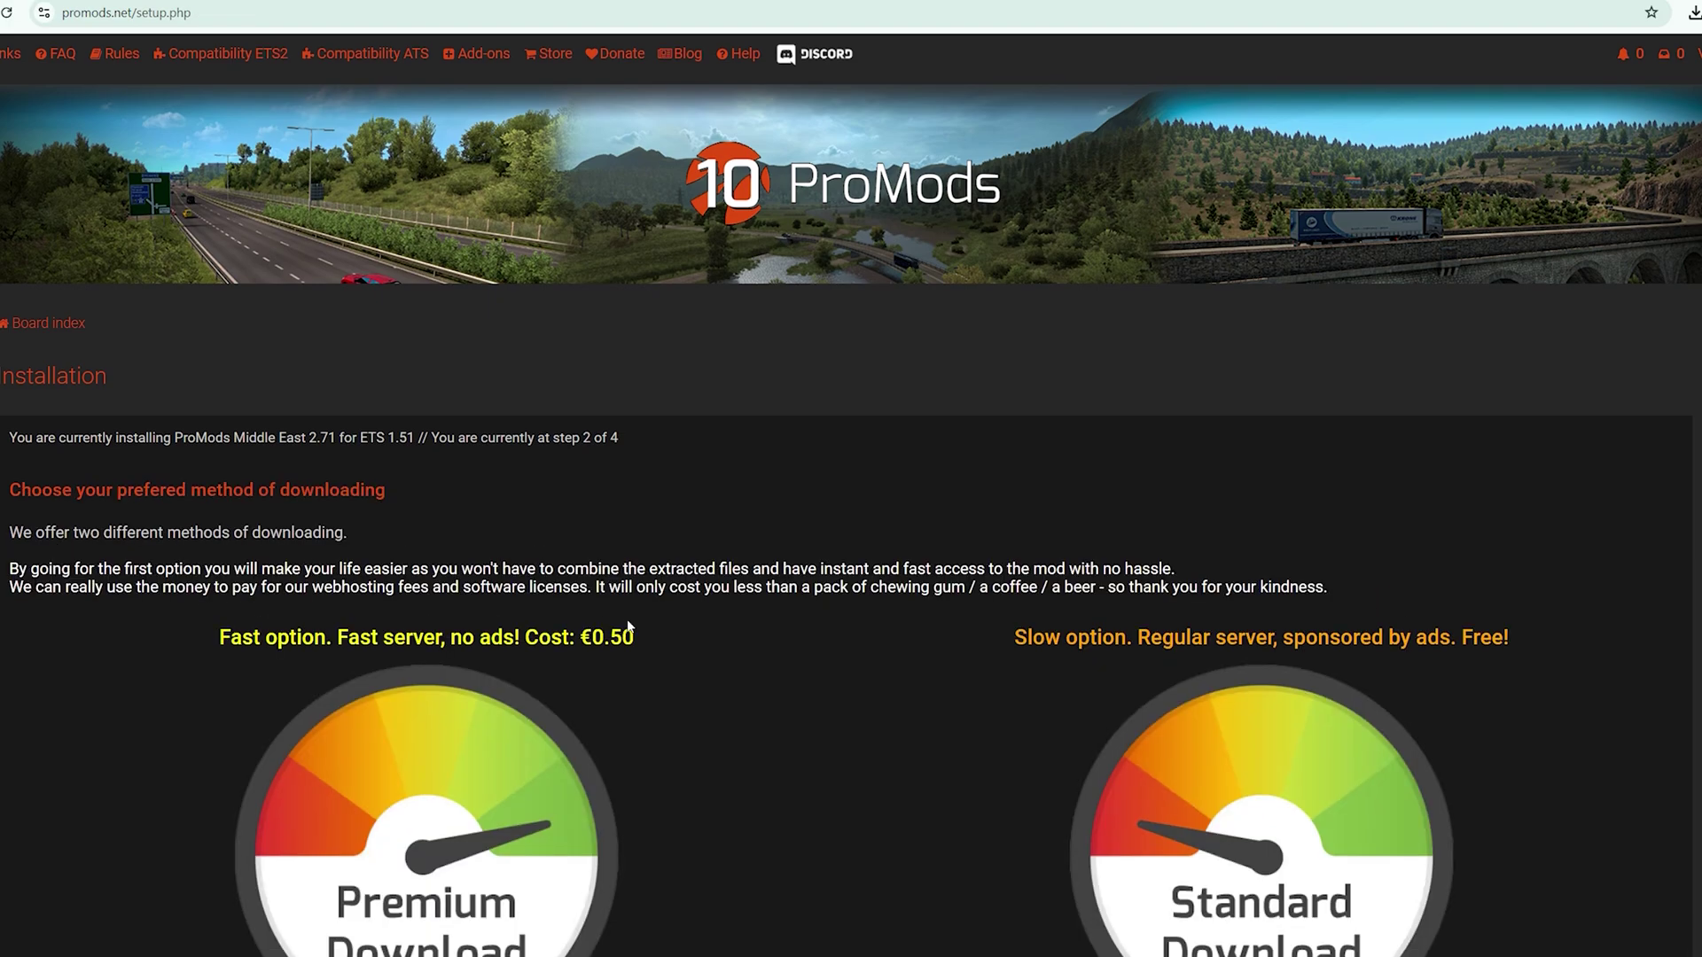
pyautogui.scroll(-2, 1071, 705)
pyautogui.click(1221, 718)
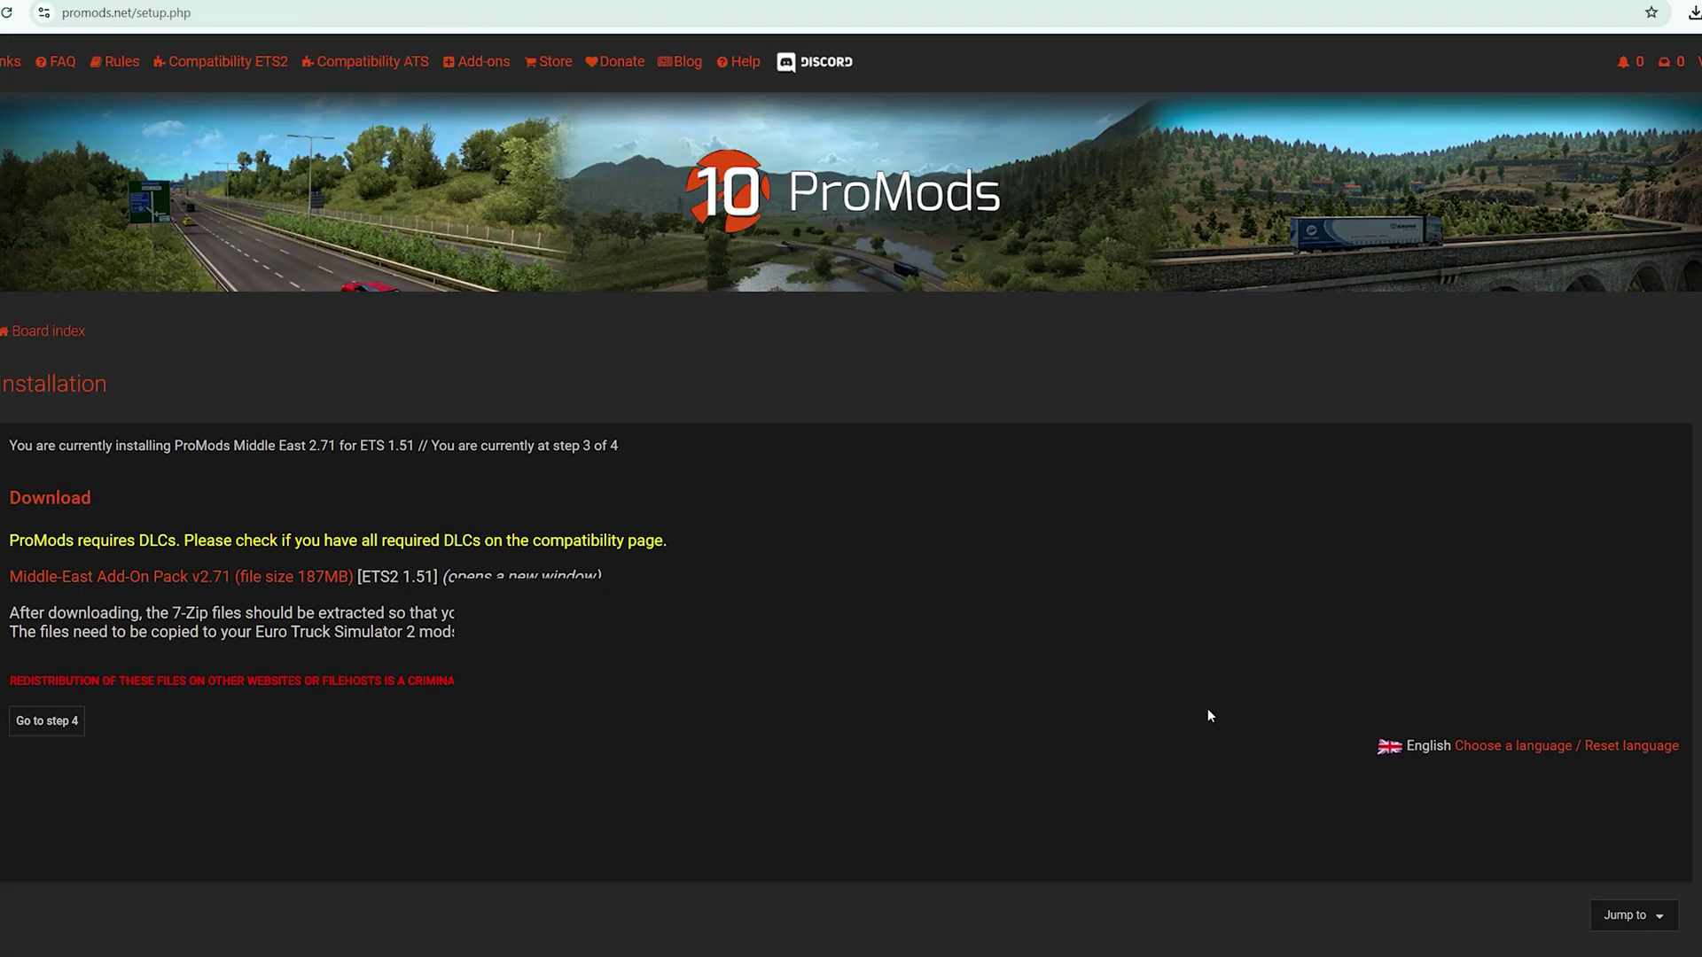
pyautogui.scroll(-2, 1196, 710)
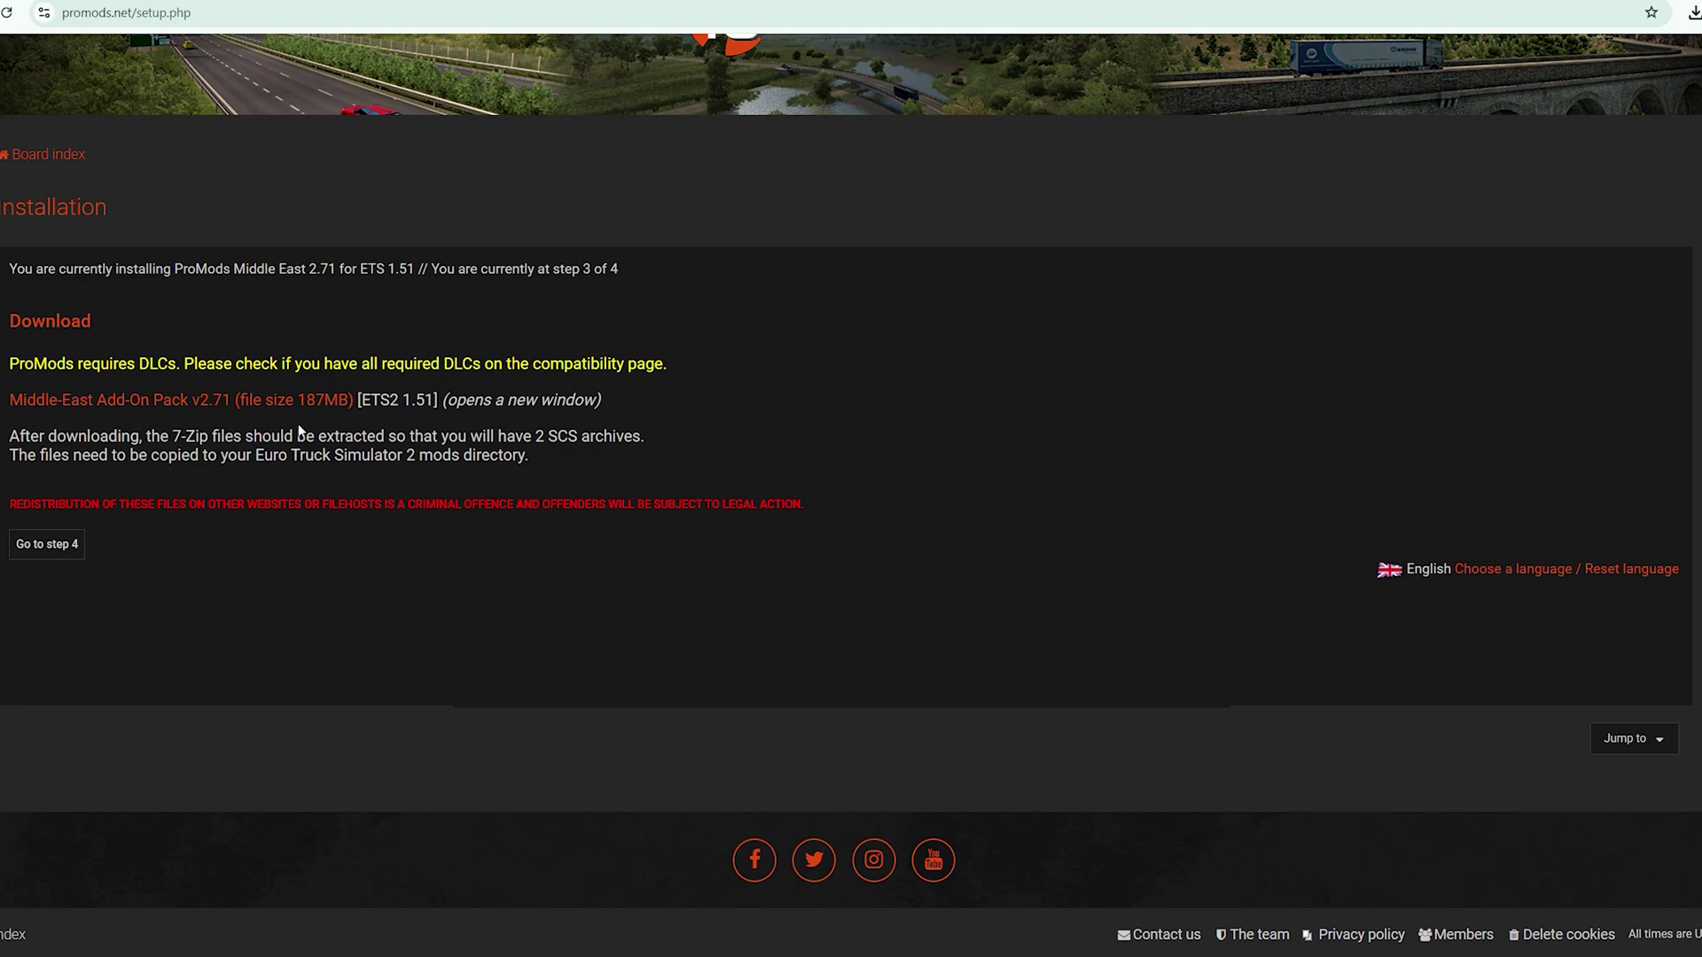
pyautogui.click(248, 403)
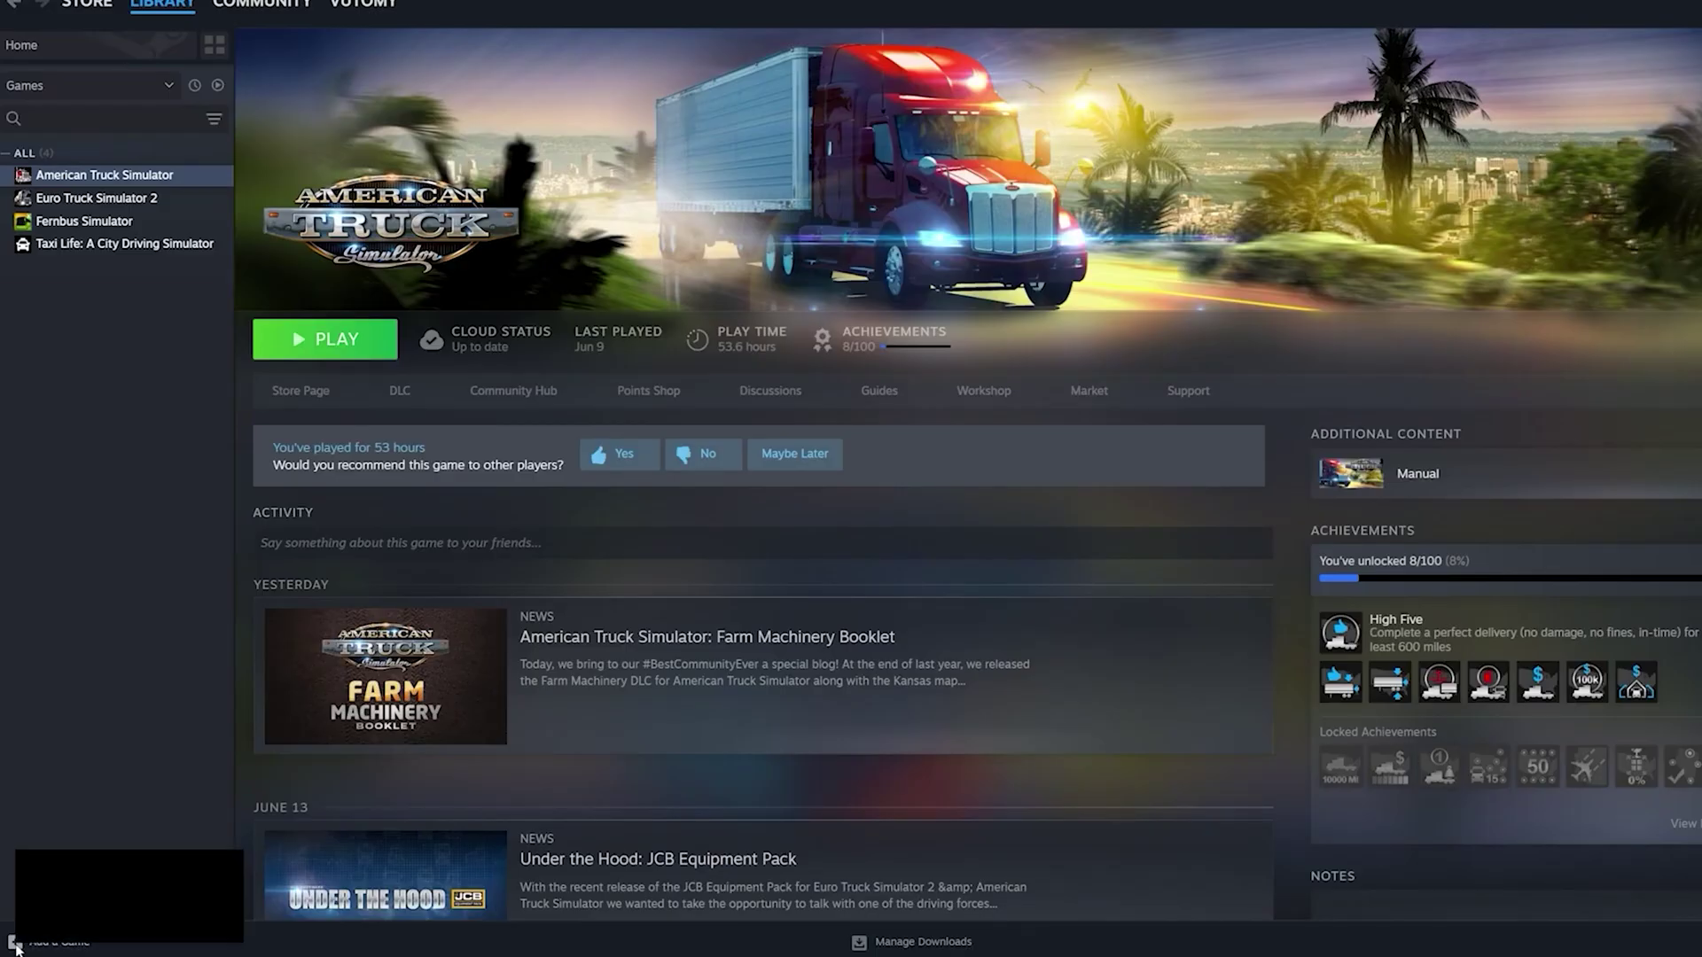
# Bring up Steam's Add a Game options at the bottom left of the library
pyautogui.click(14, 936)
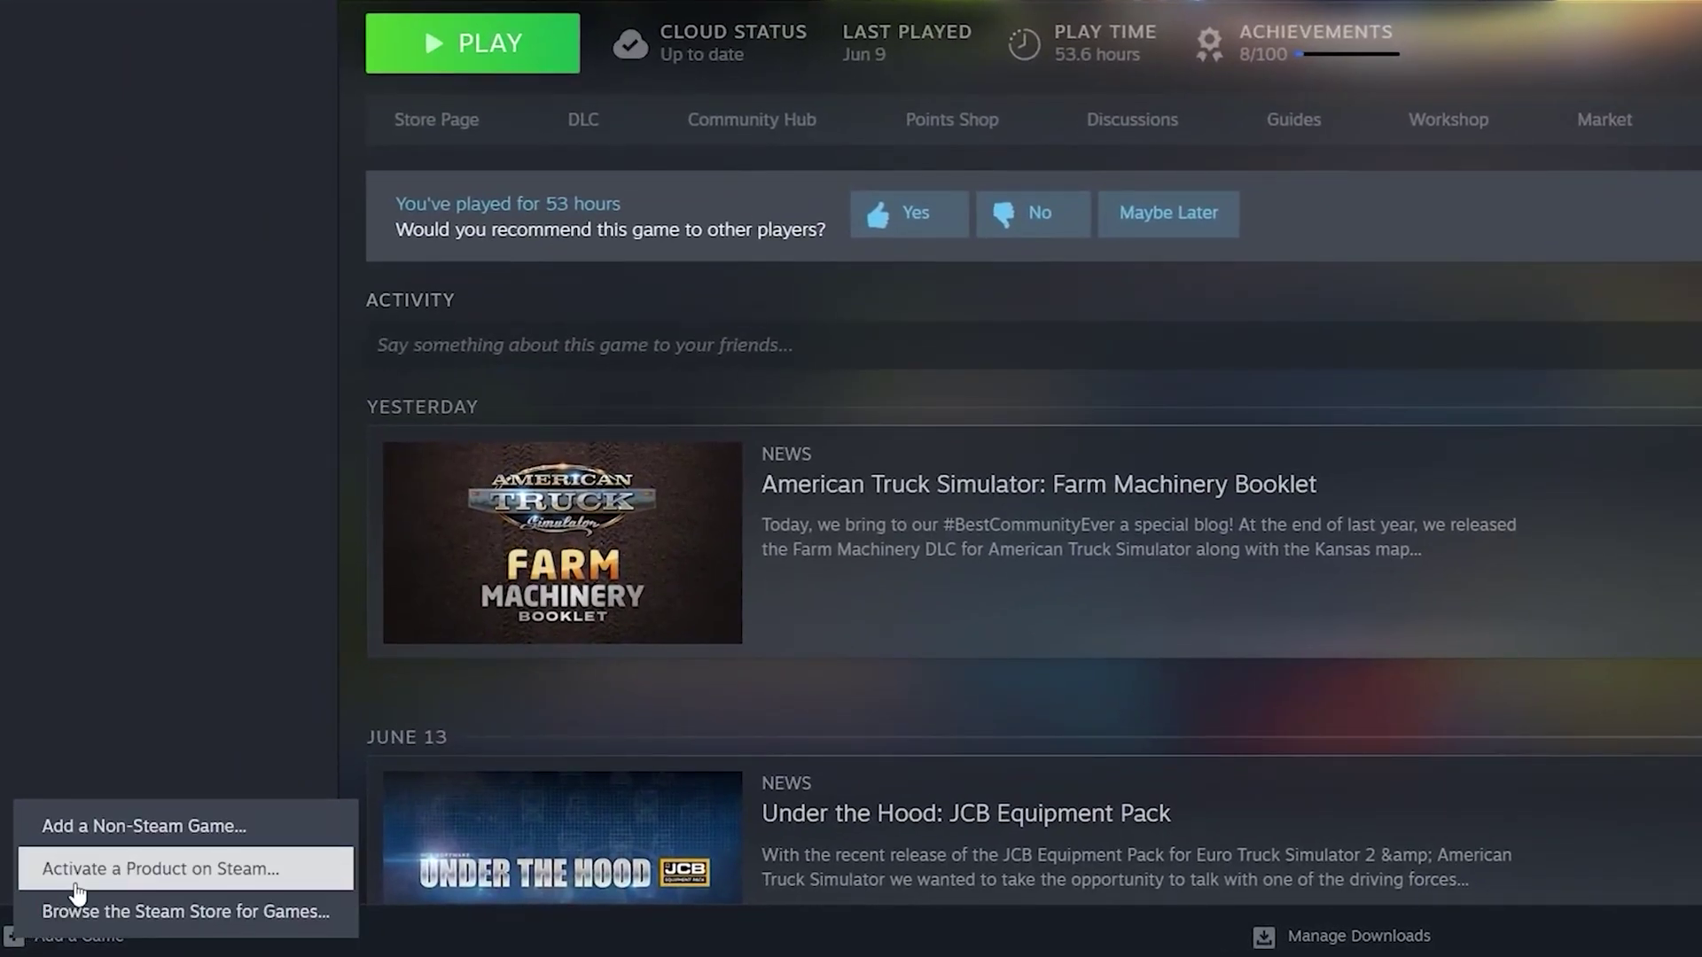
# Choose Activate a Product on Steam to begin entering a product code
pyautogui.click(78, 889)
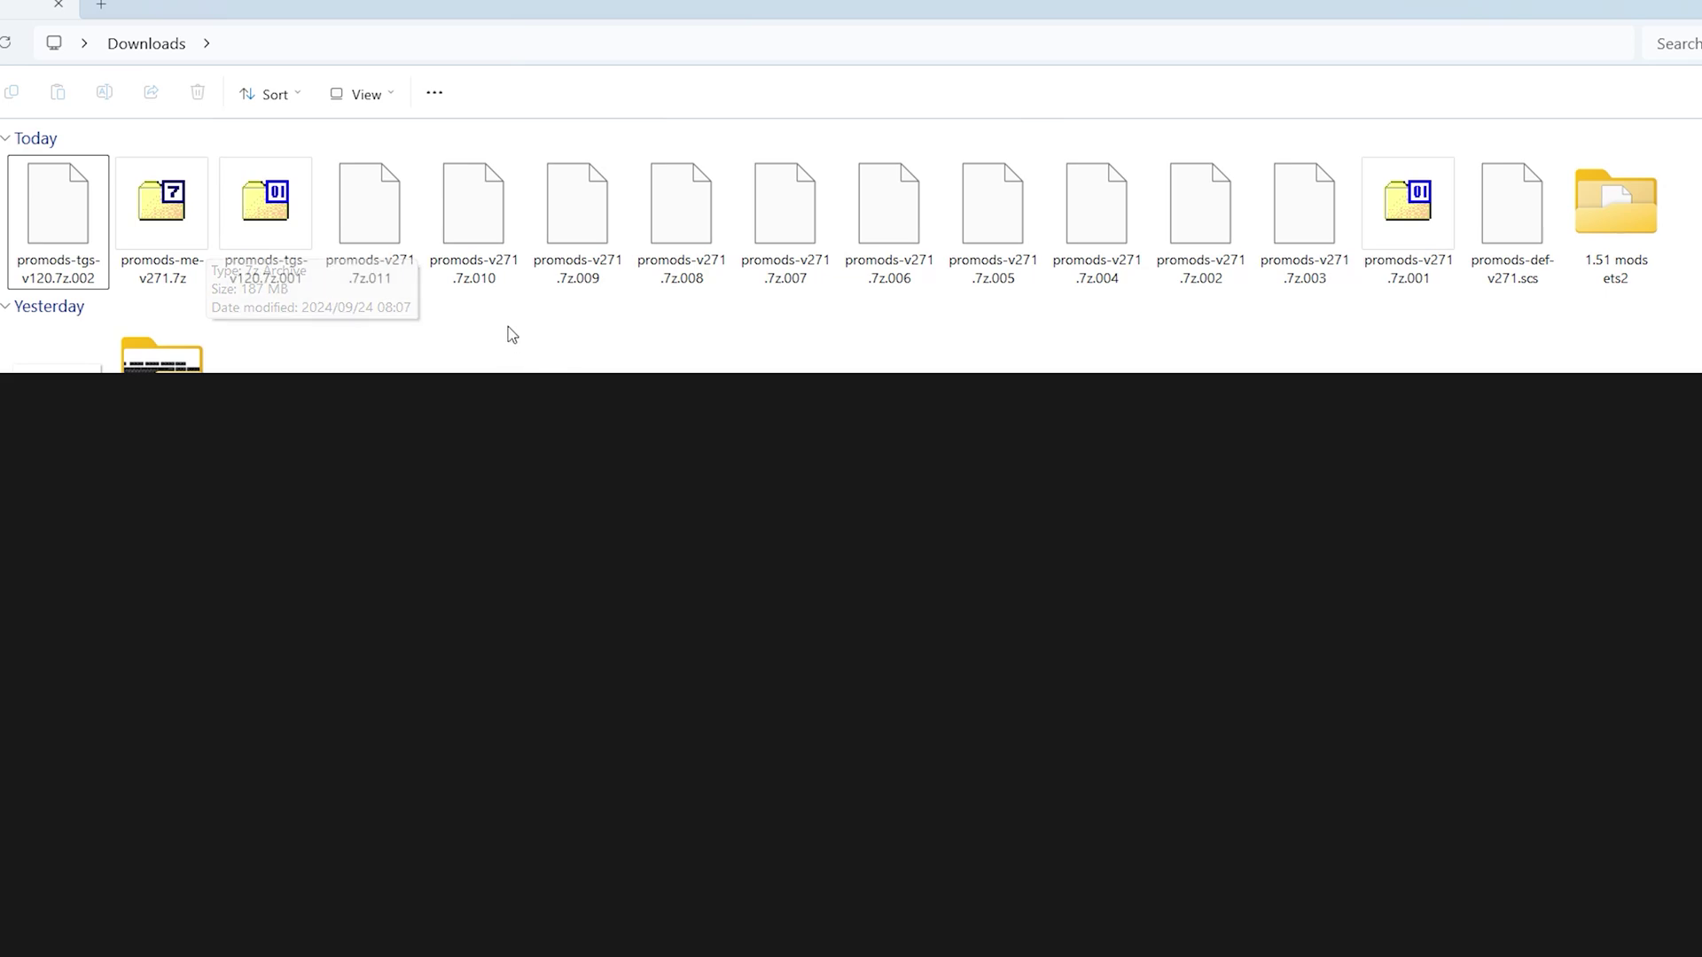
# Select the range from promods-v271.7z.011 through promods-def-v271.scs in Downloads
pyautogui.click(401, 259)
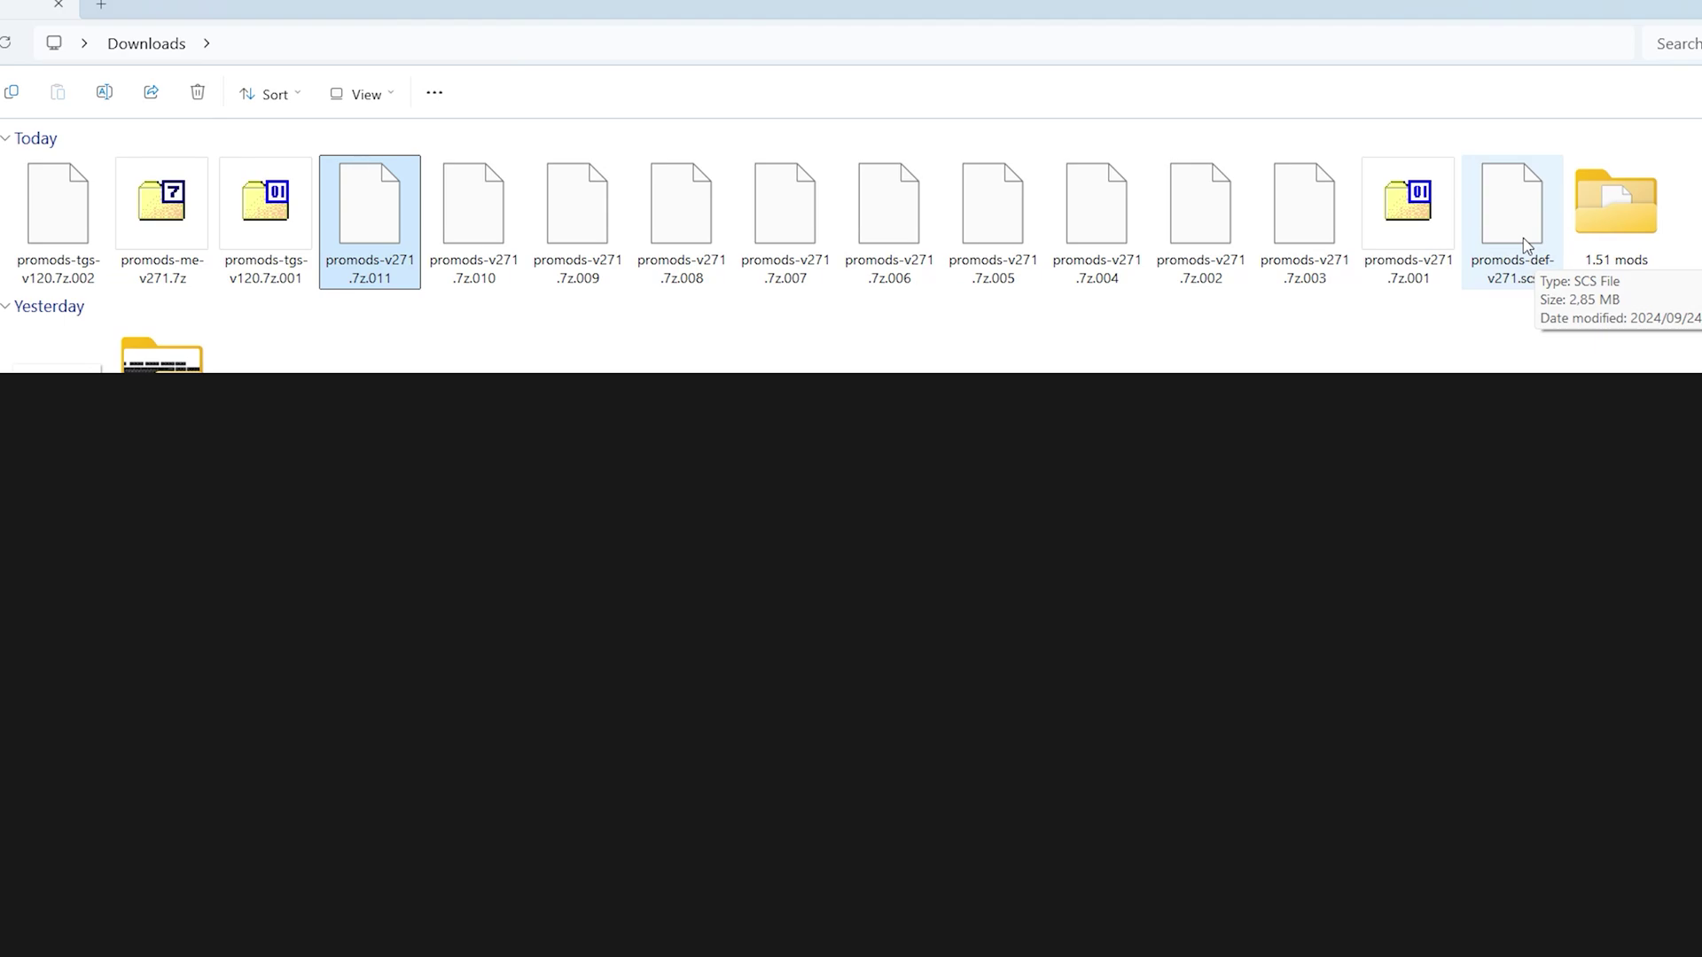
pyautogui.keyDown('shift'); pyautogui.click(1526, 245); pyautogui.keyUp('shift')
# Cut the twelve ProMods files and paste them into a new Downloads folder named 'Promods 2.71'
pyautogui.rightClick(1525, 245)
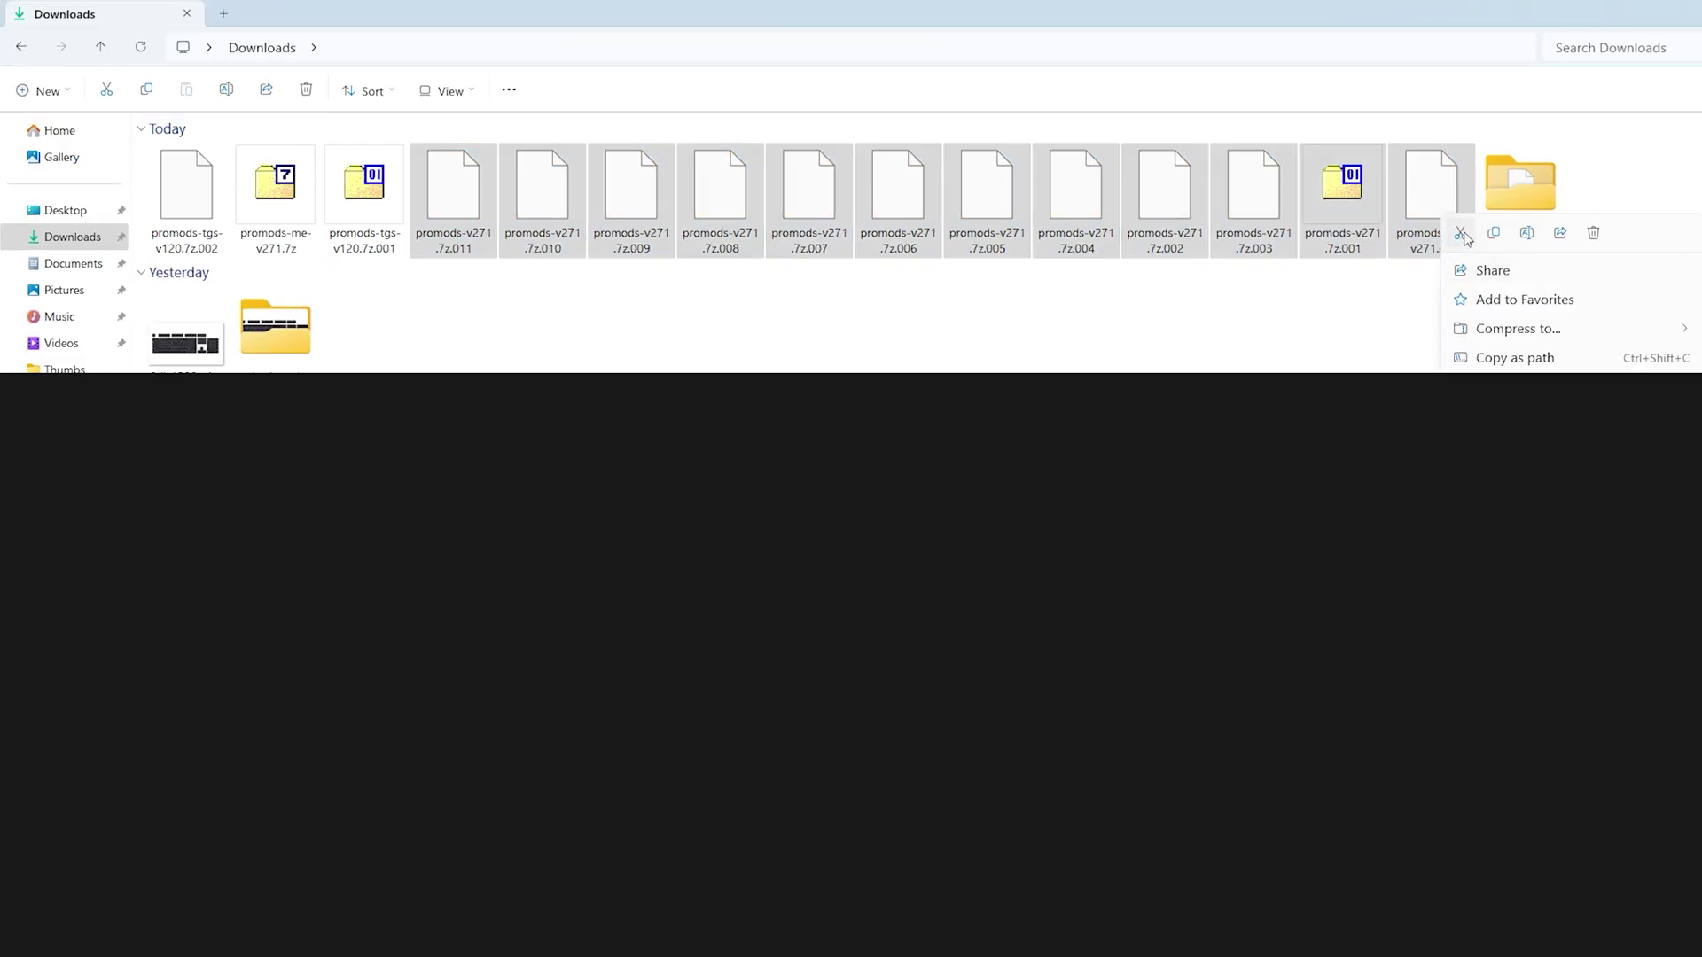
pyautogui.click(1461, 234)
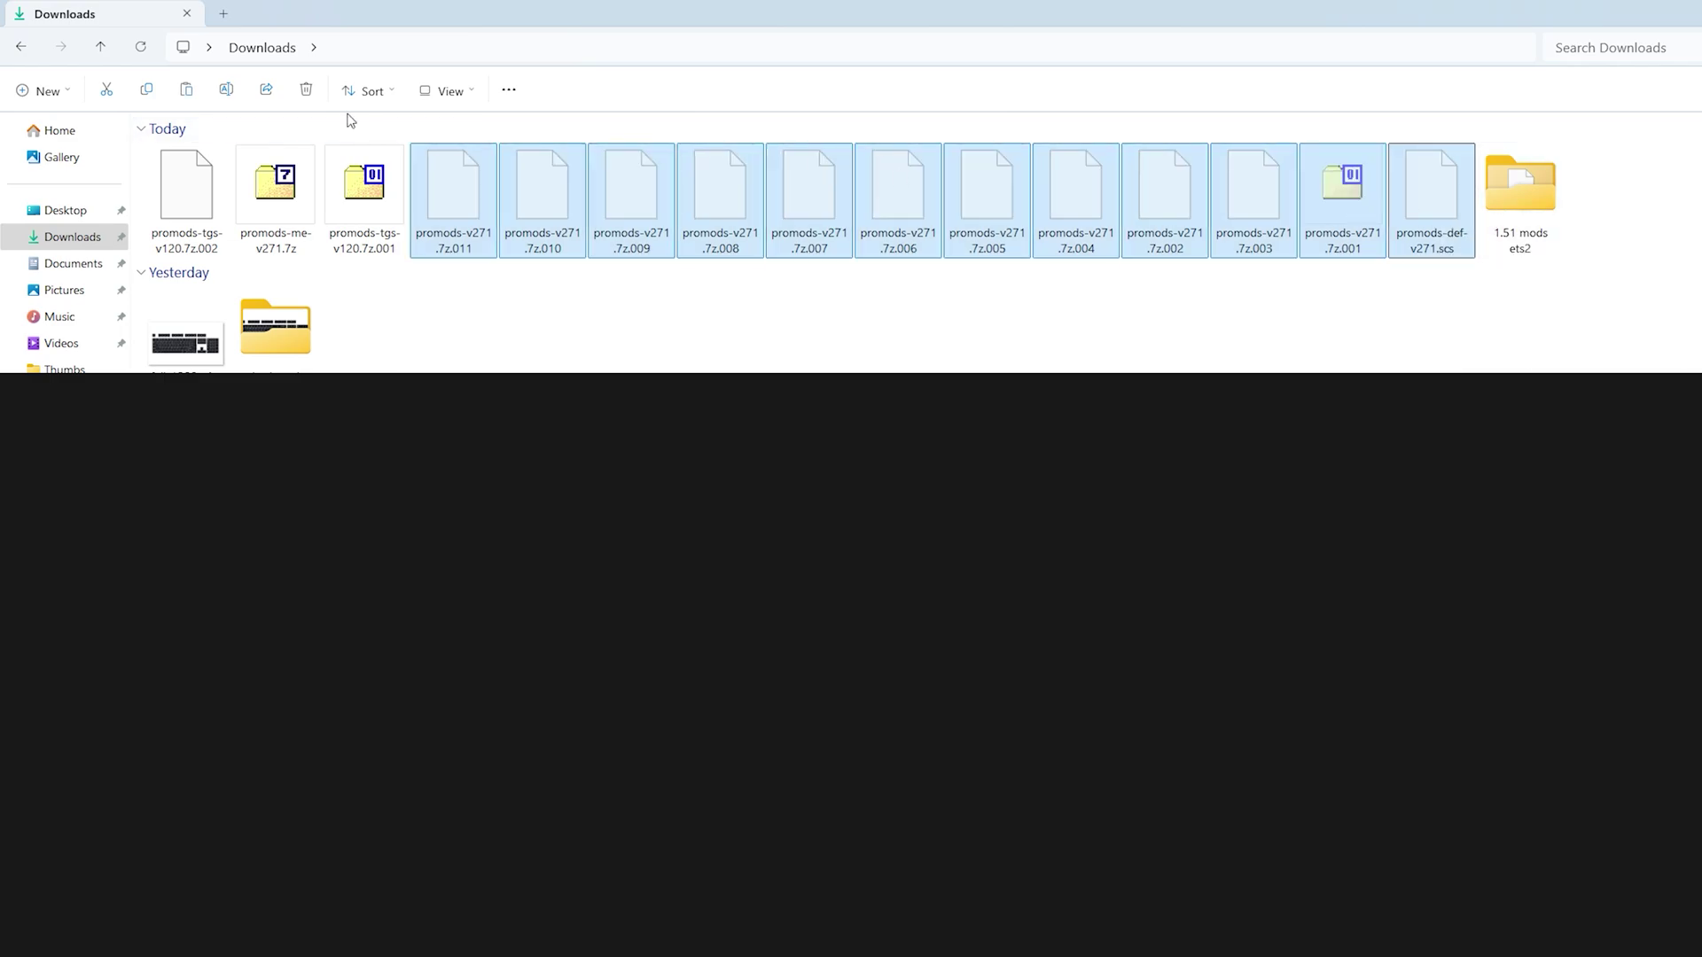
pyautogui.click(44, 90)
pyautogui.click(57, 130)
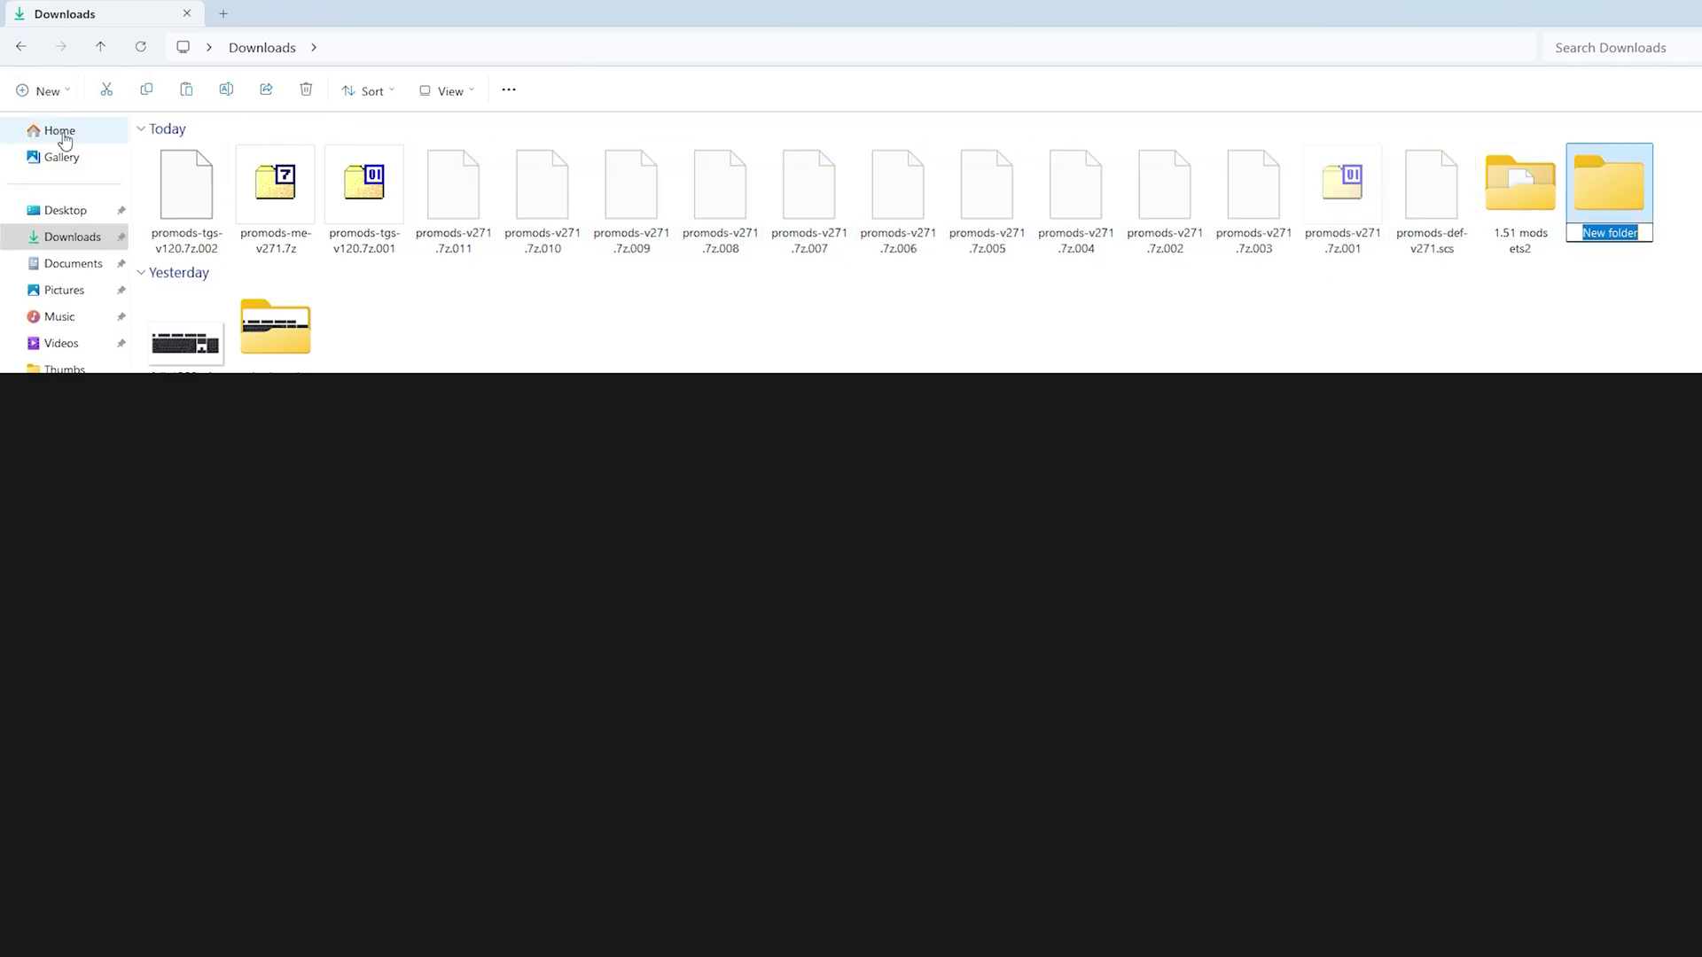
pyautogui.write('Promods 2.')
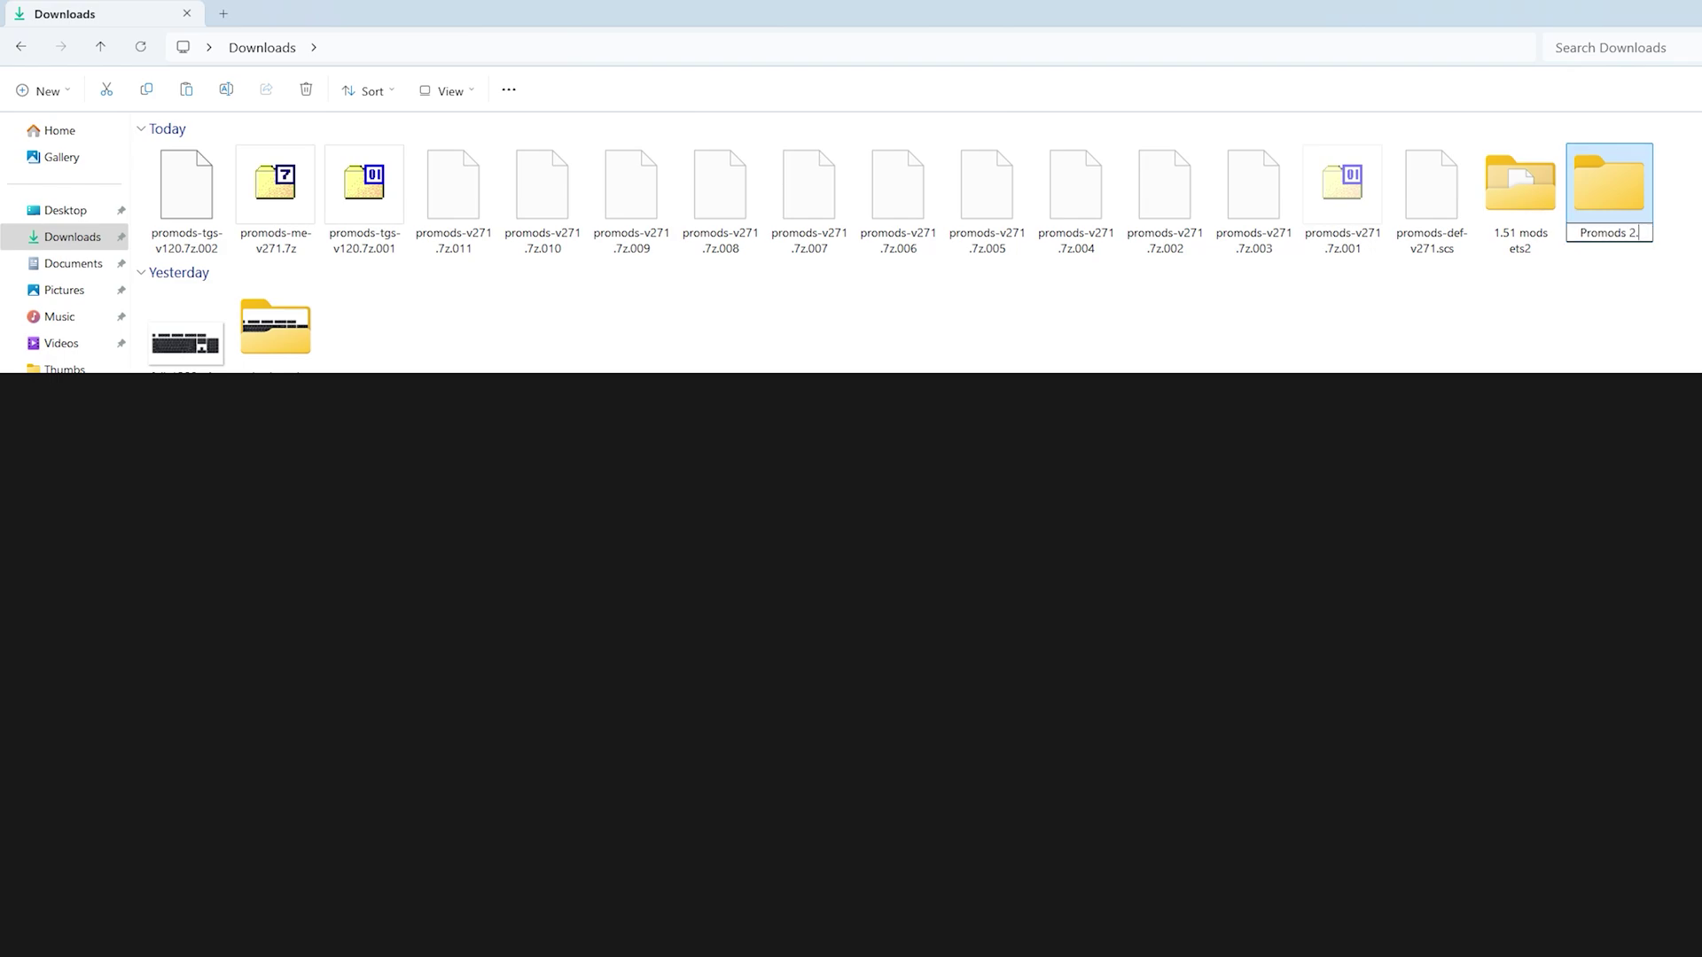
pyautogui.write('71')
pyautogui.press('Return')
pyautogui.press('Return')
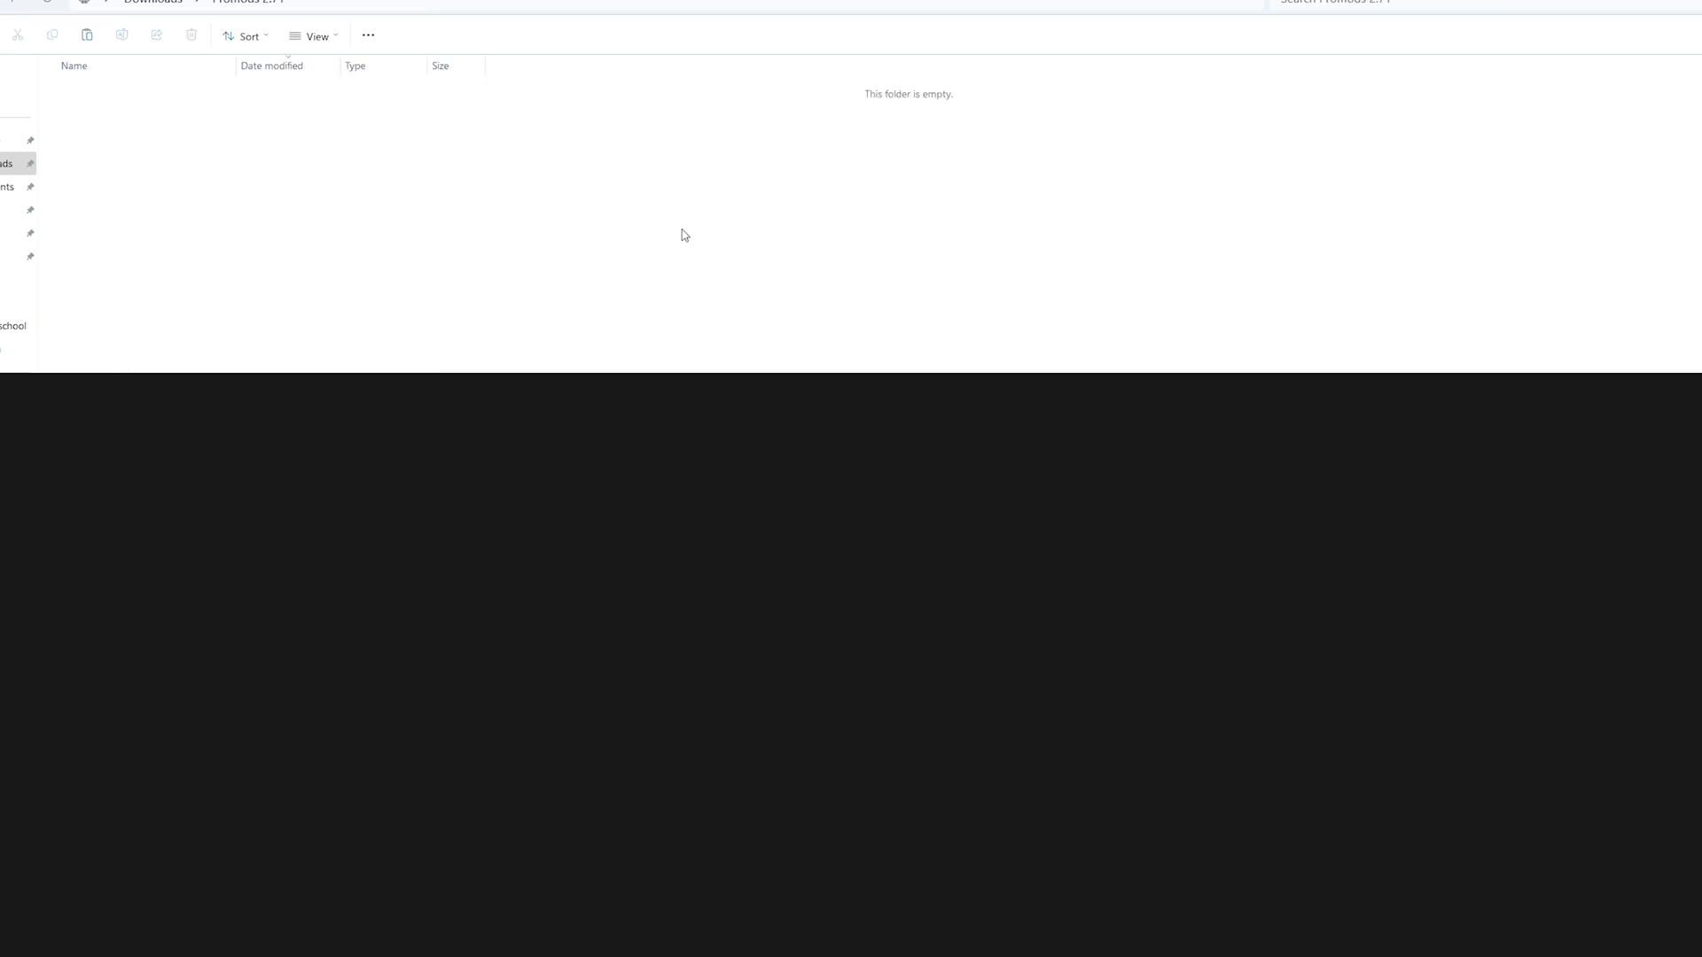
pyautogui.rightClick(685, 235)
pyautogui.click(699, 251)
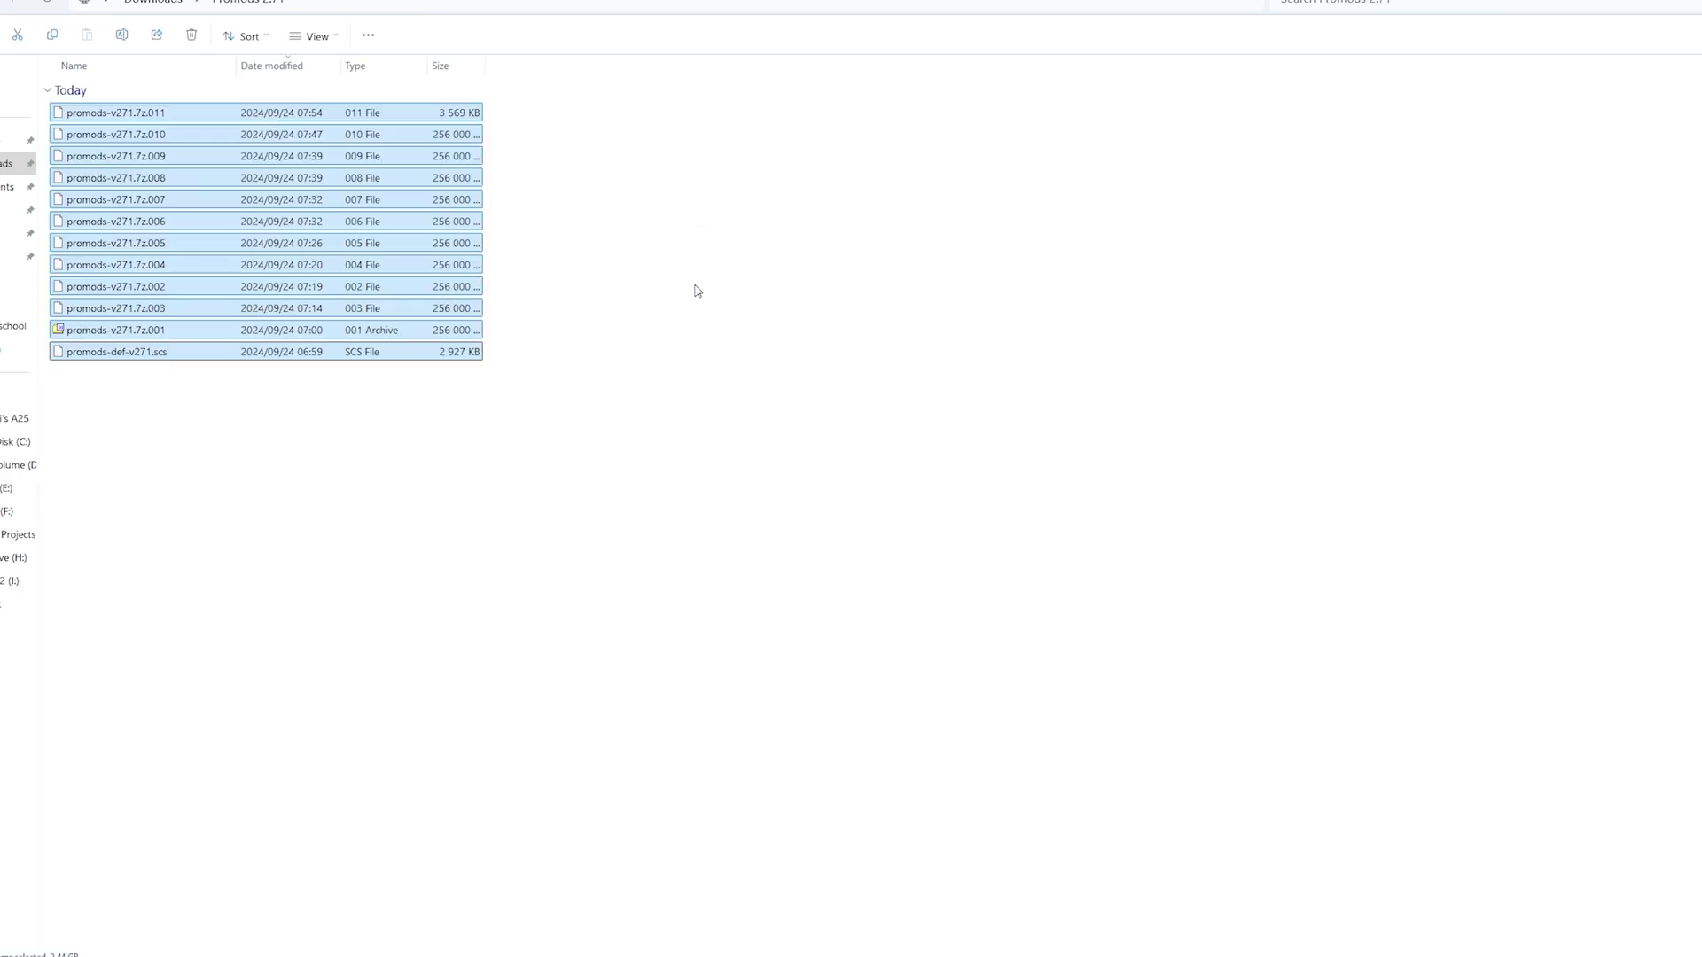
pyautogui.click(512, 427)
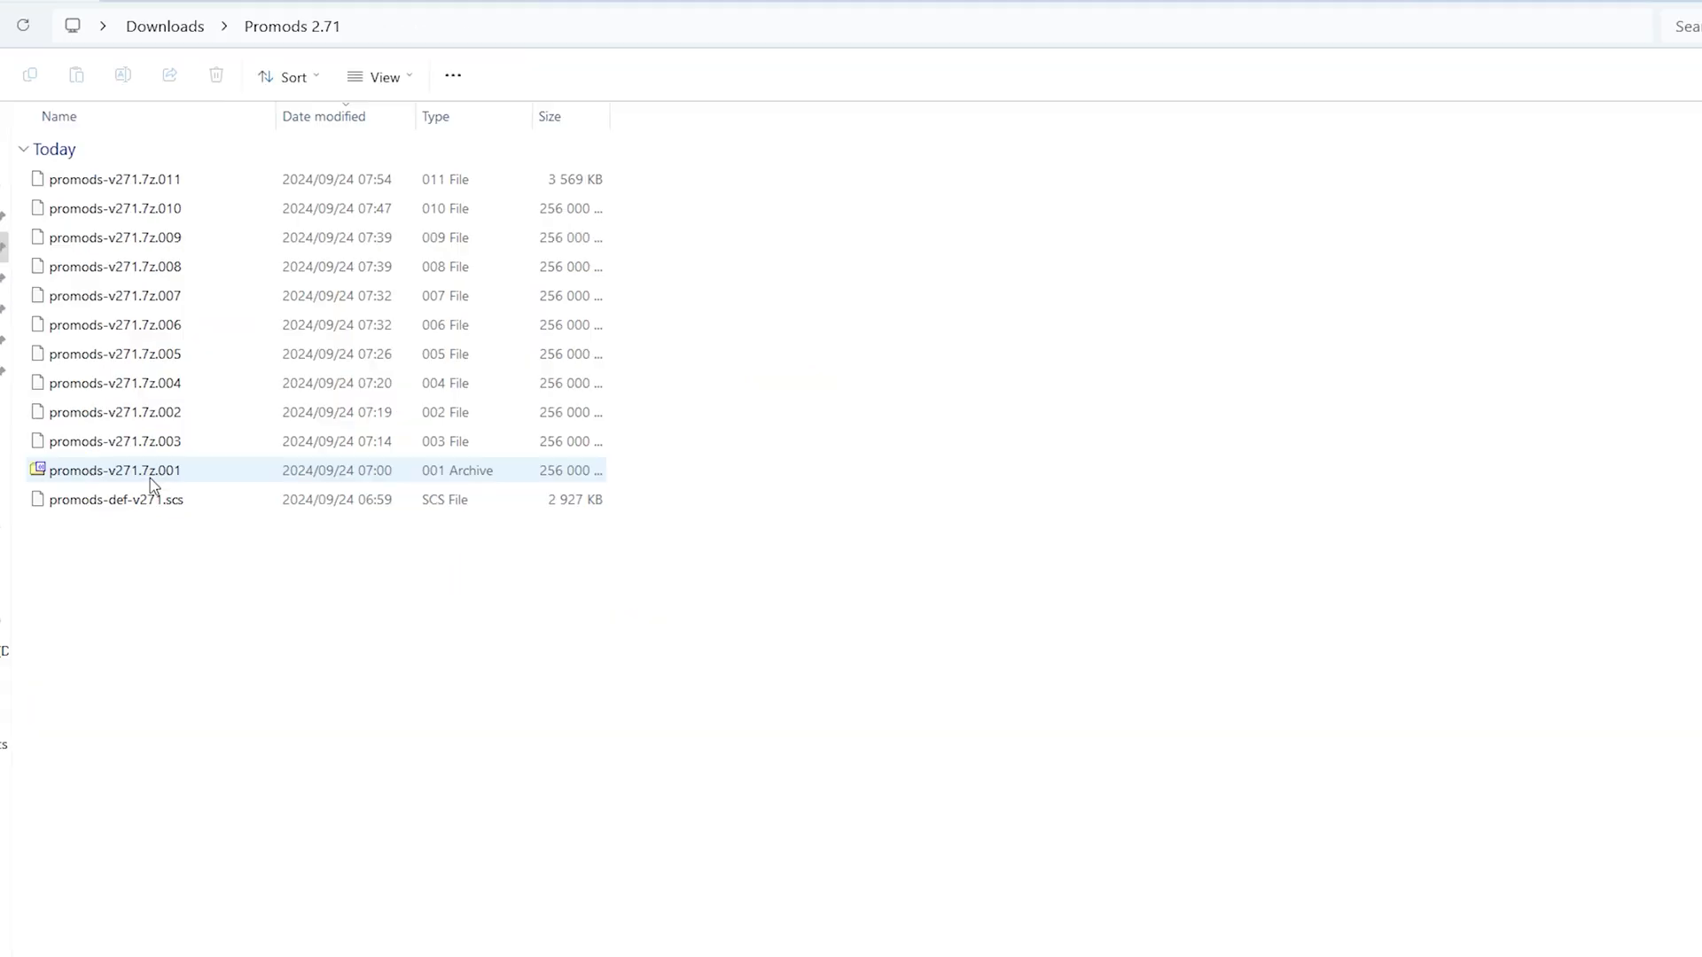
# Extract promods-v271.7z.001 in place with WinRAR's Extract Here
pyautogui.rightClick(151, 476)
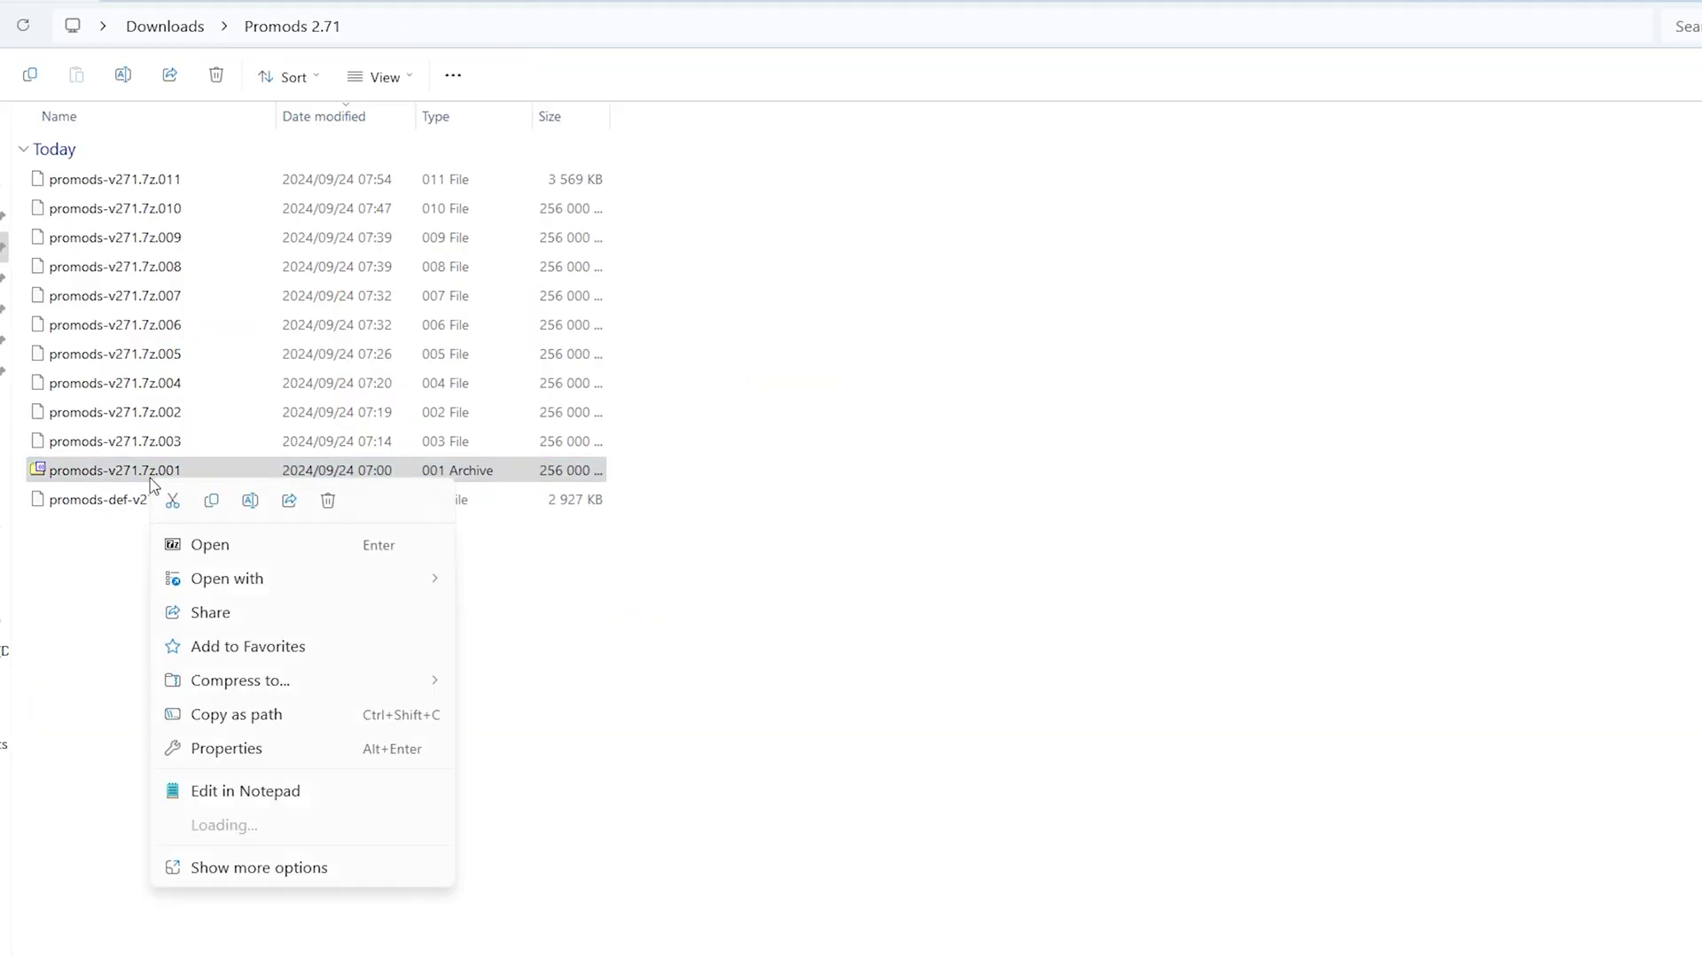
pyautogui.moveTo(395, 833)
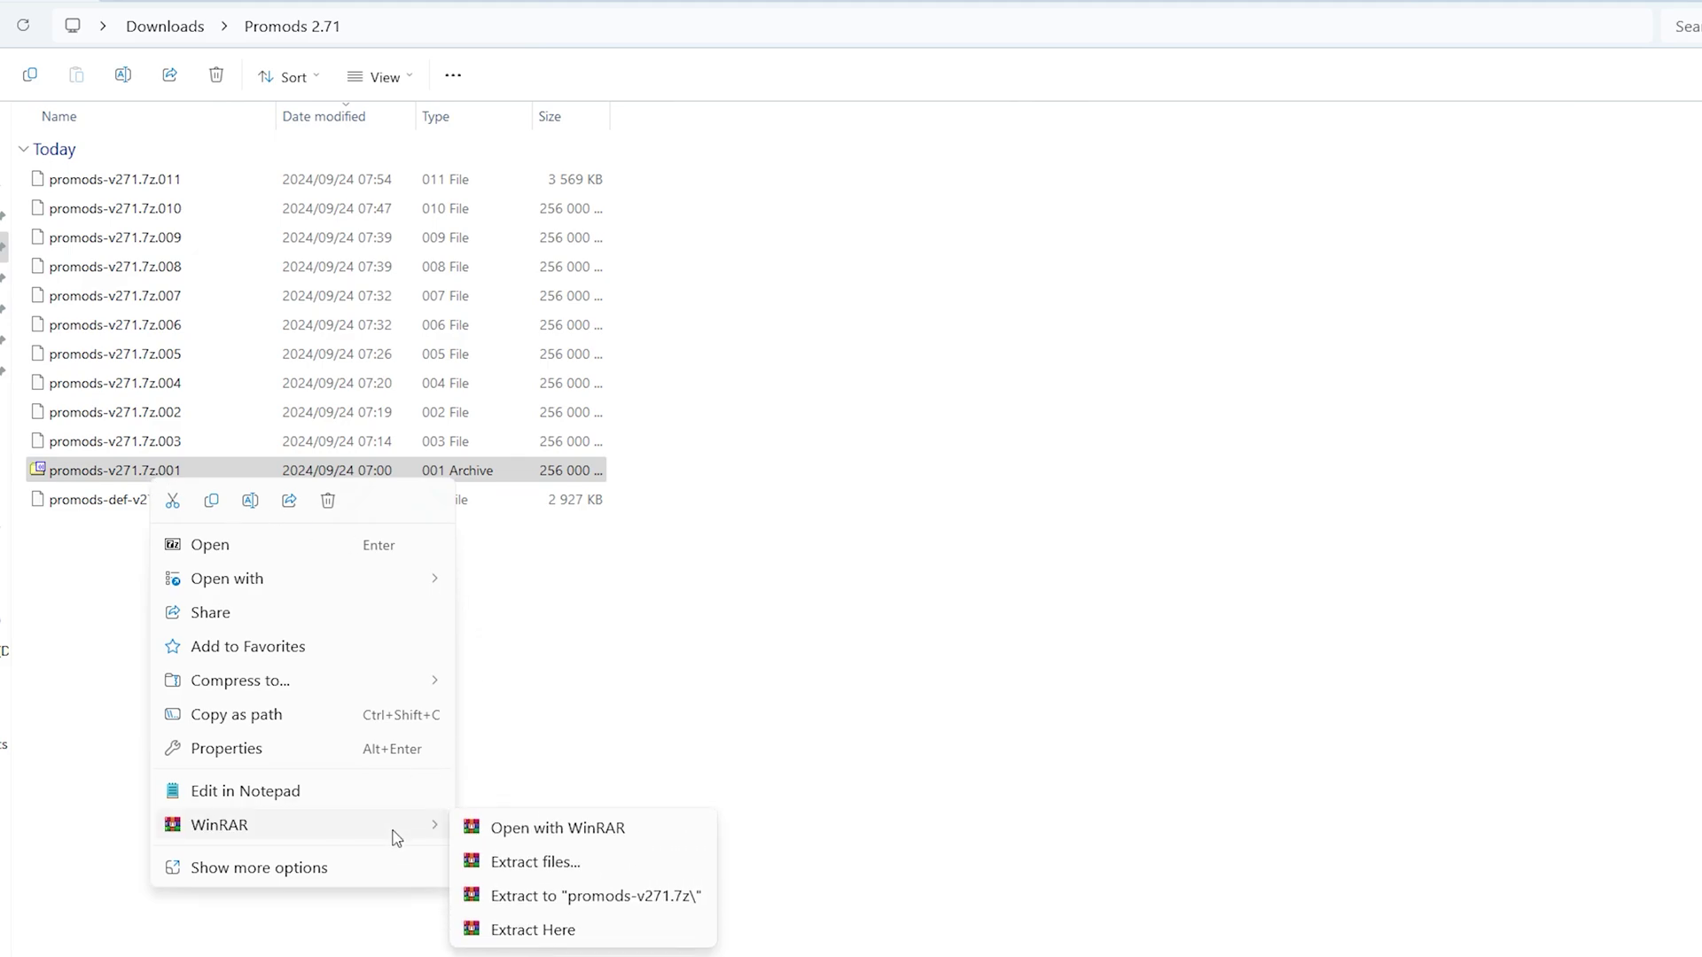
pyautogui.click(572, 931)
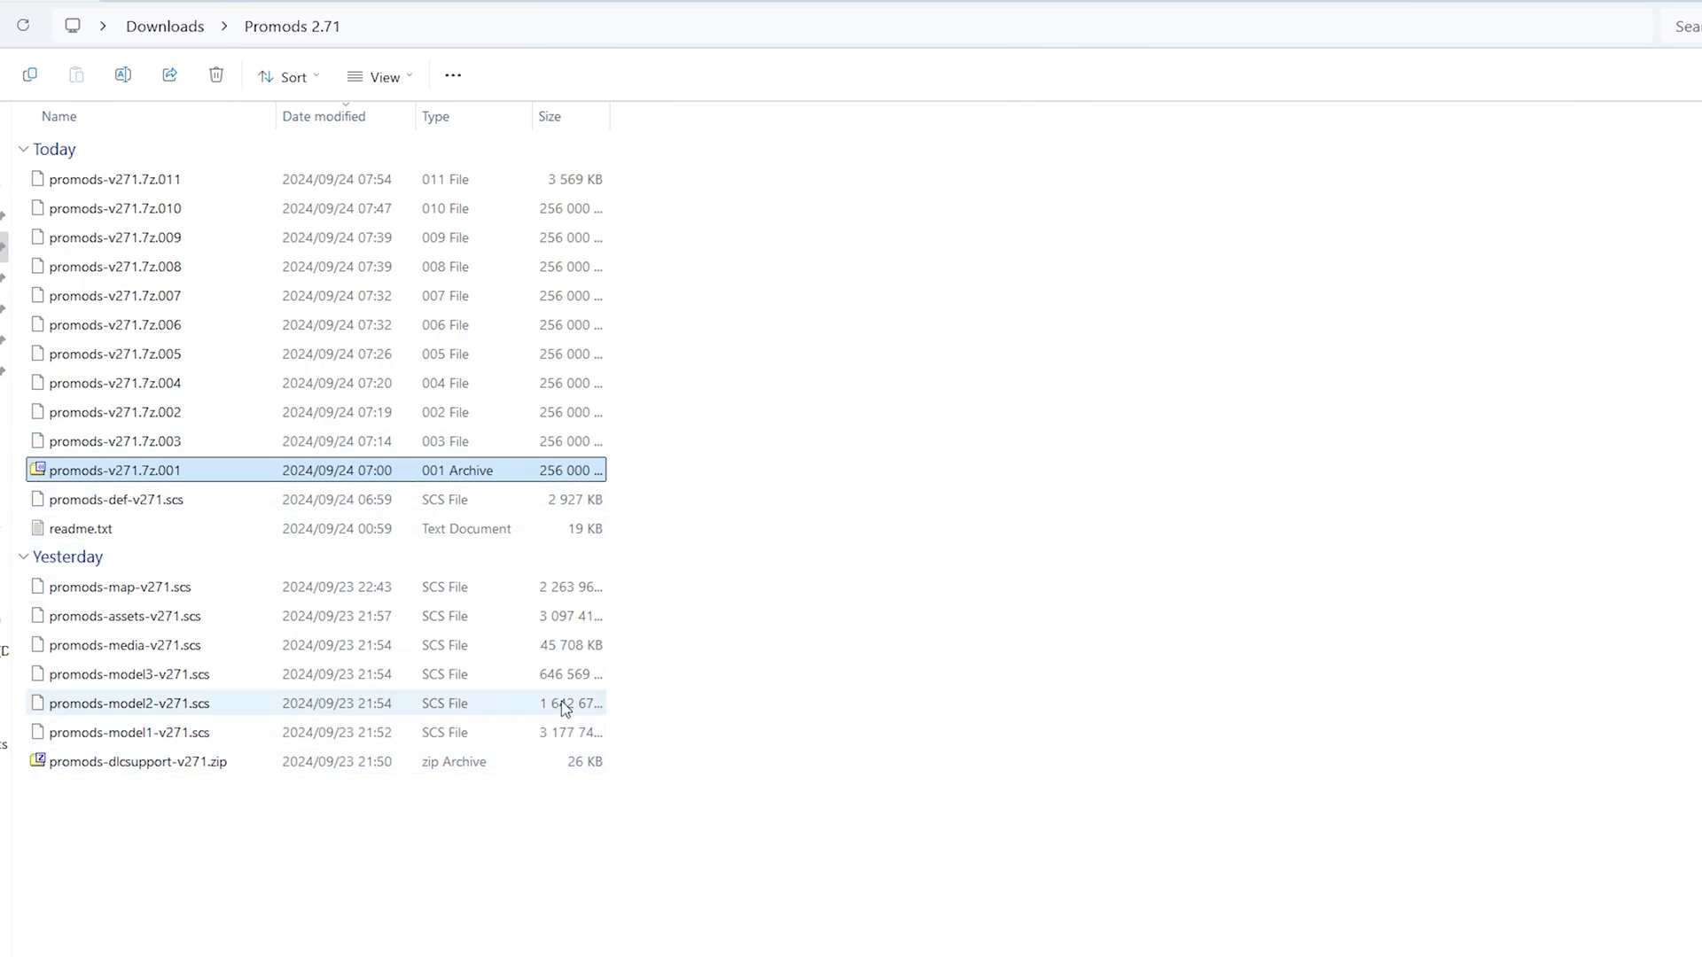
# Delete the eleven promods-v271.7z archive parts from the Promods 2.71 folder
pyautogui.moveTo(649, 466); pyautogui.dragTo(380, 183)
pyautogui.press('Delete')
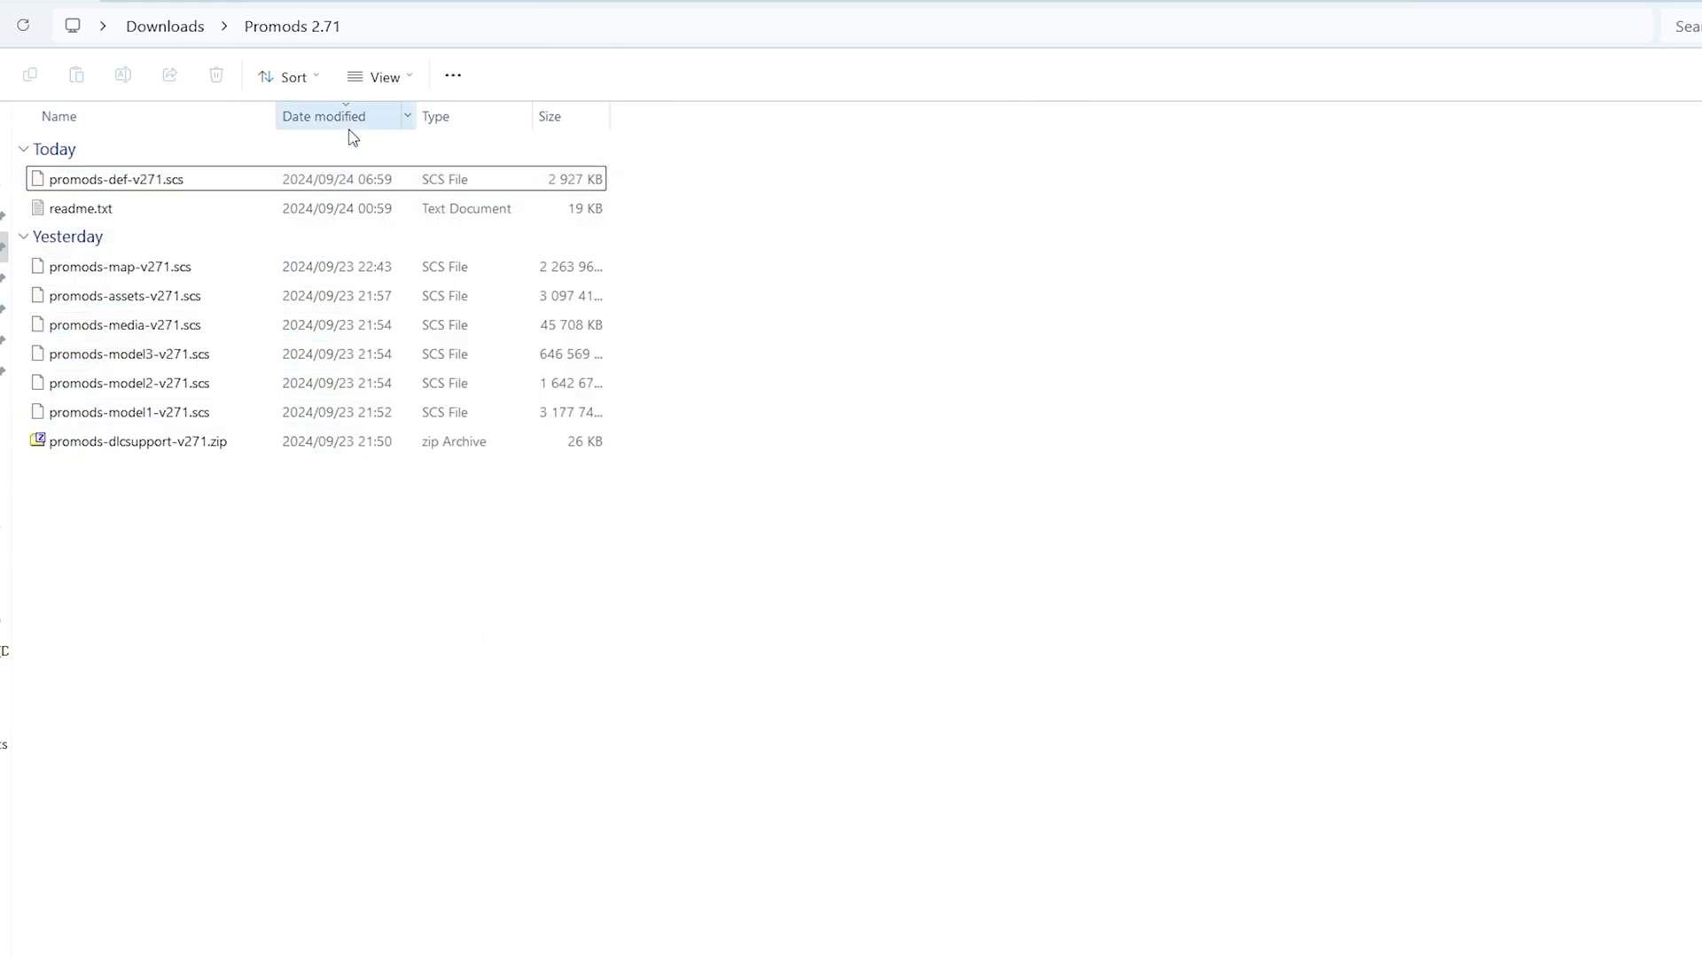
pyautogui.click(284, 477)
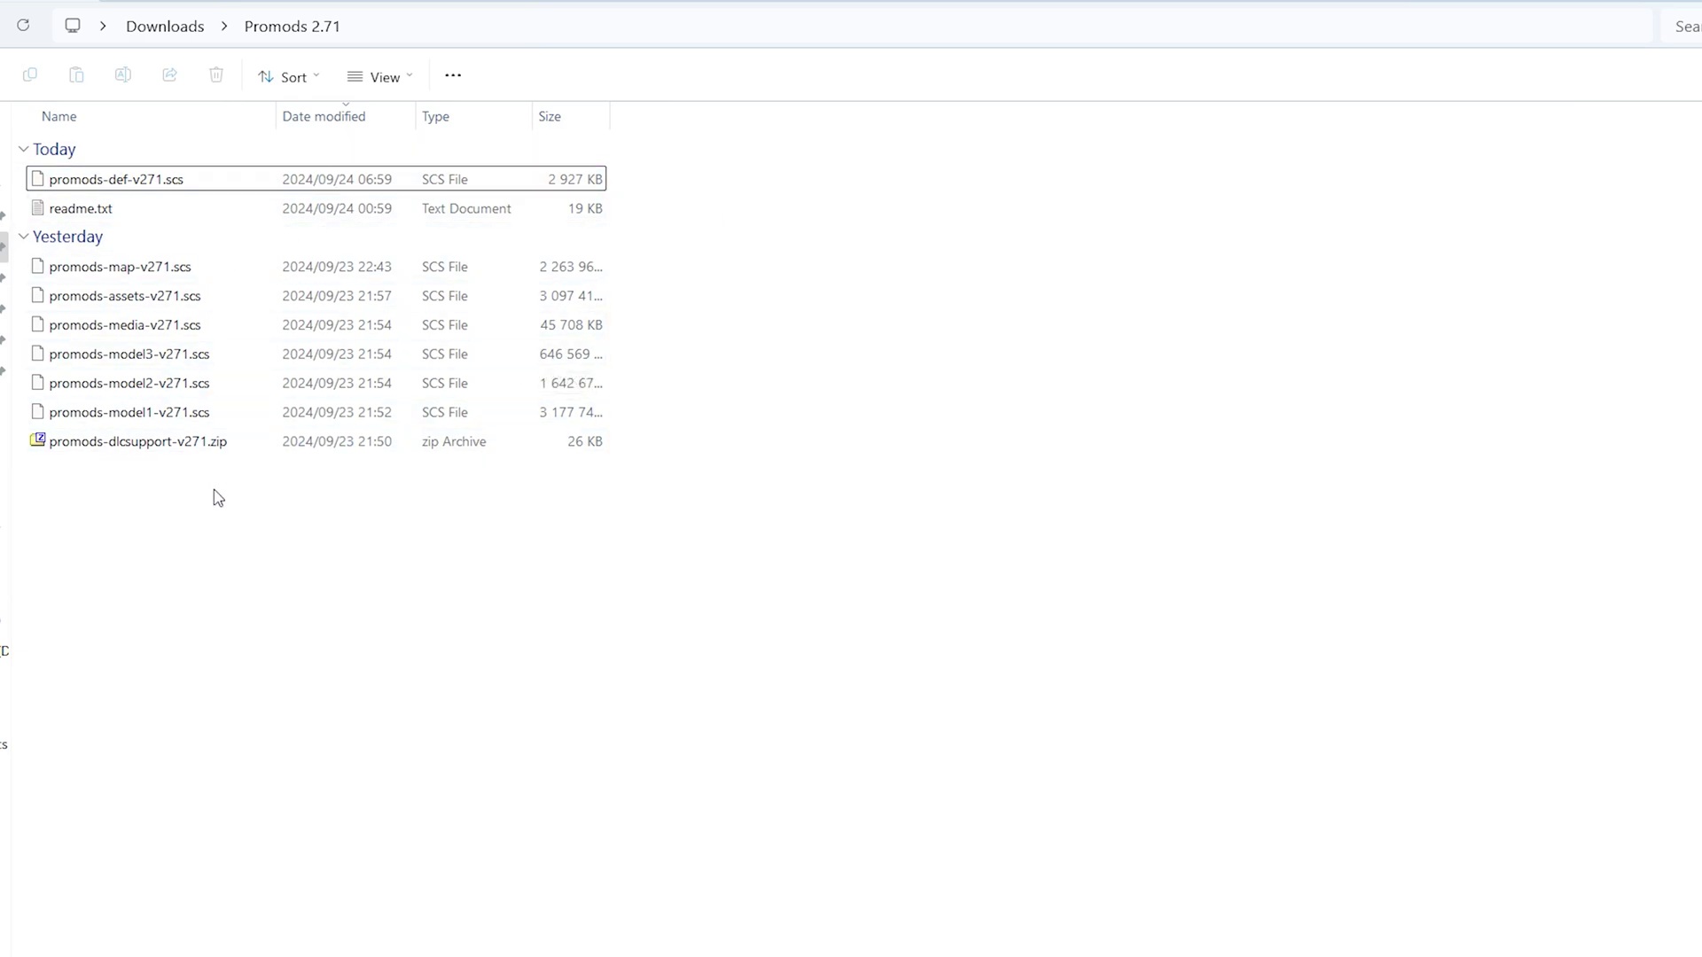
# Cut the eight extracted mod files, leaving readme.txt behind
pyautogui.moveTo(221, 524); pyautogui.dragTo(155, 178)
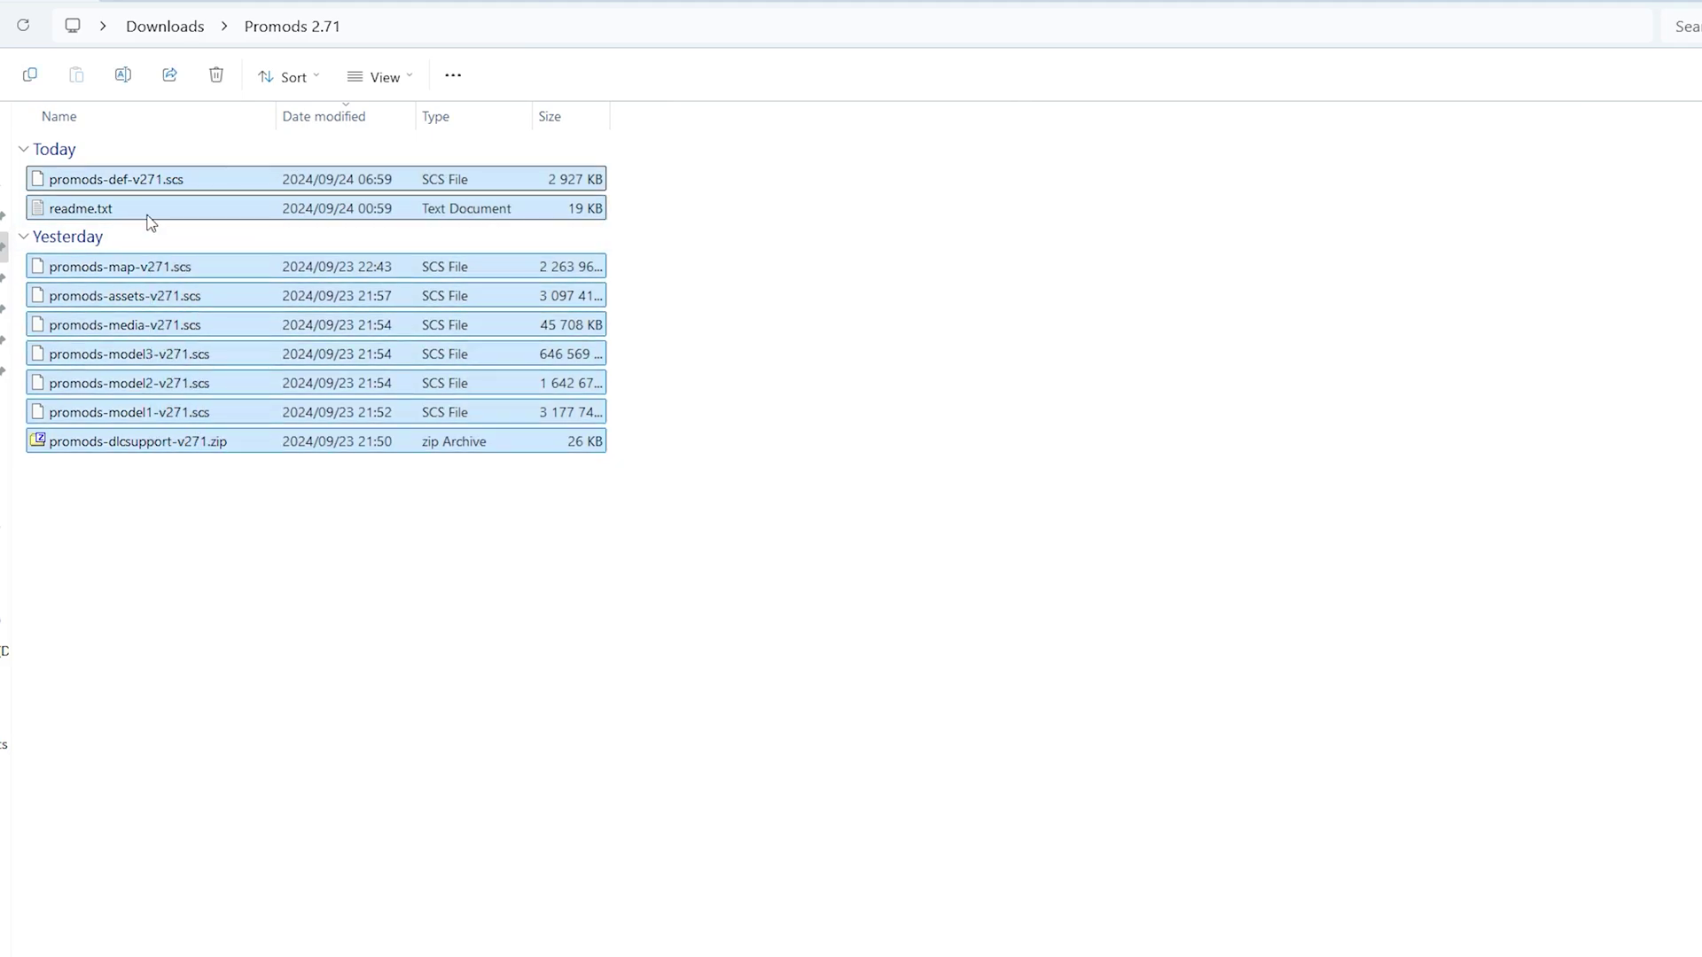
pyautogui.keyDown('ctrl'); pyautogui.click(153, 213); pyautogui.keyUp('ctrl')
pyautogui.rightClick(175, 325)
pyautogui.click(195, 346)
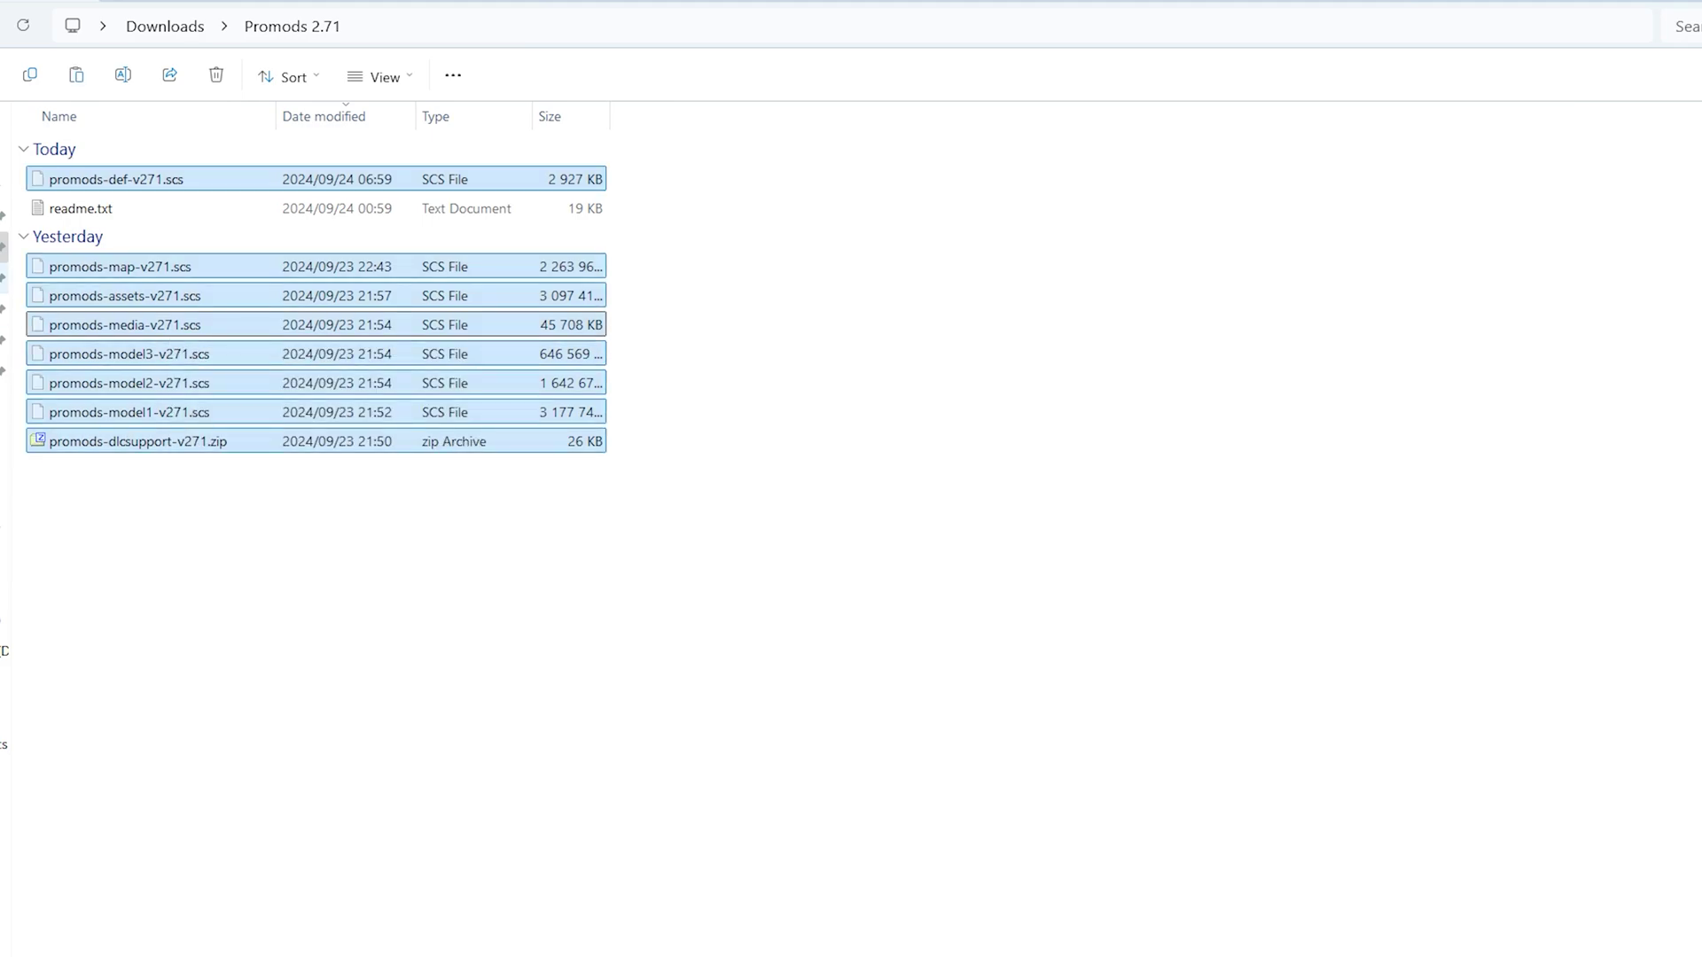
# Paste the files into Documents > Euro Truck Simulator 2 > mod
pyautogui.click(4, 278)
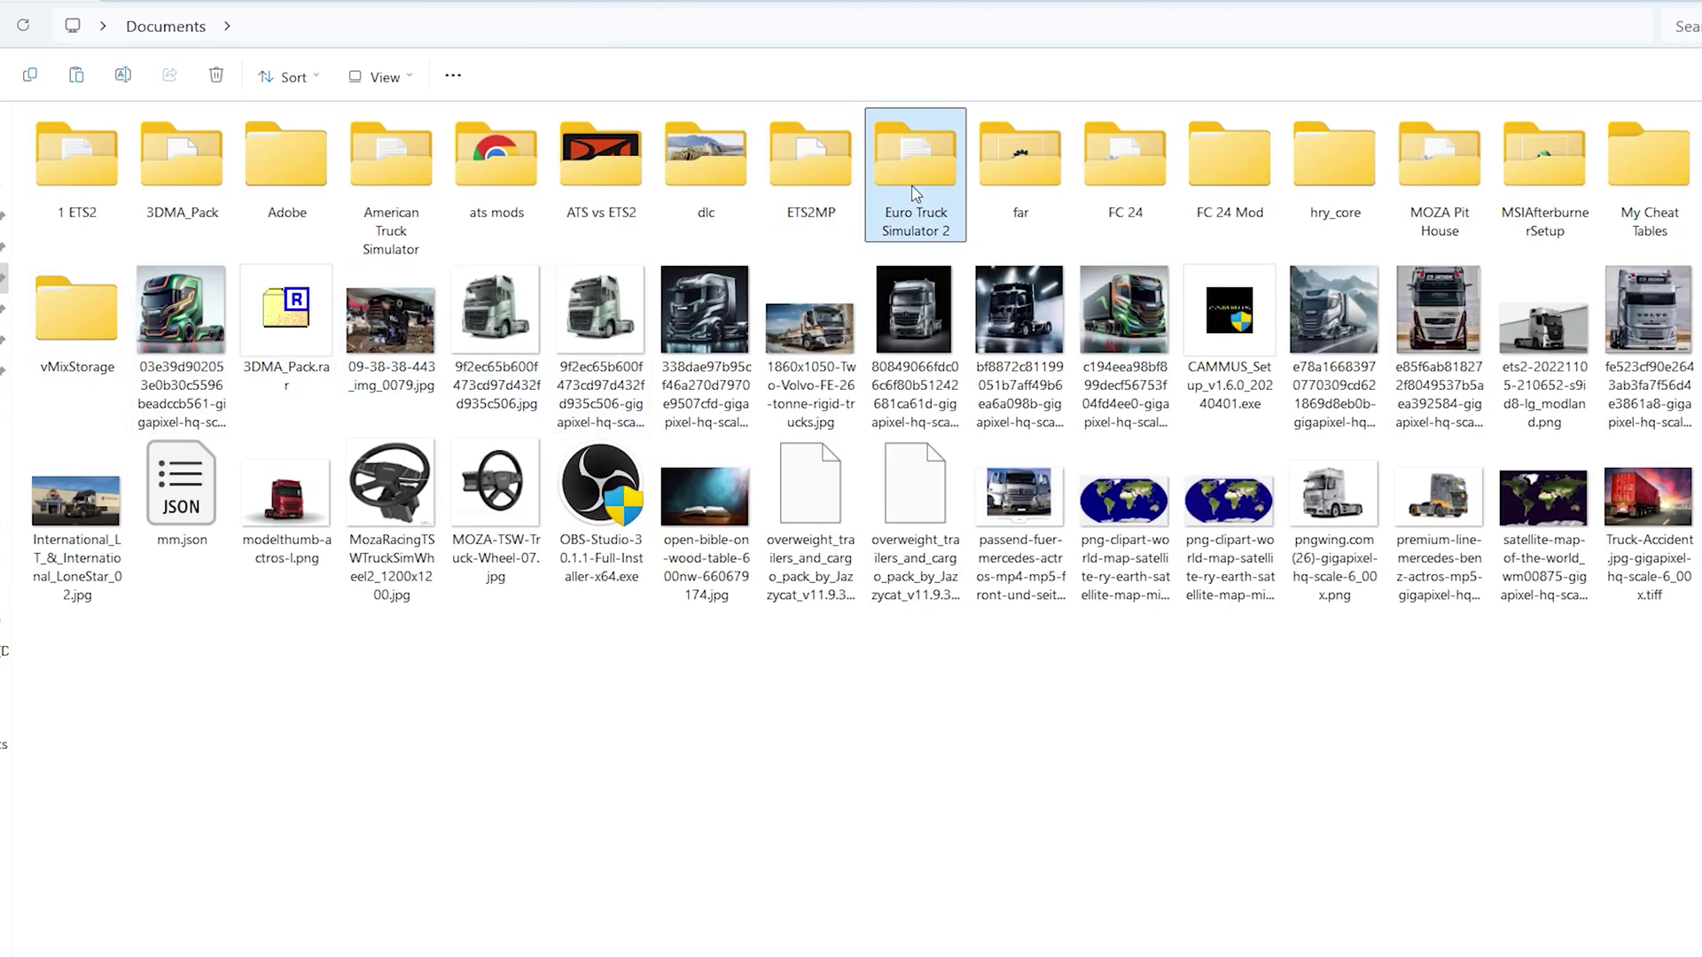
pyautogui.doubleClick(912, 193)
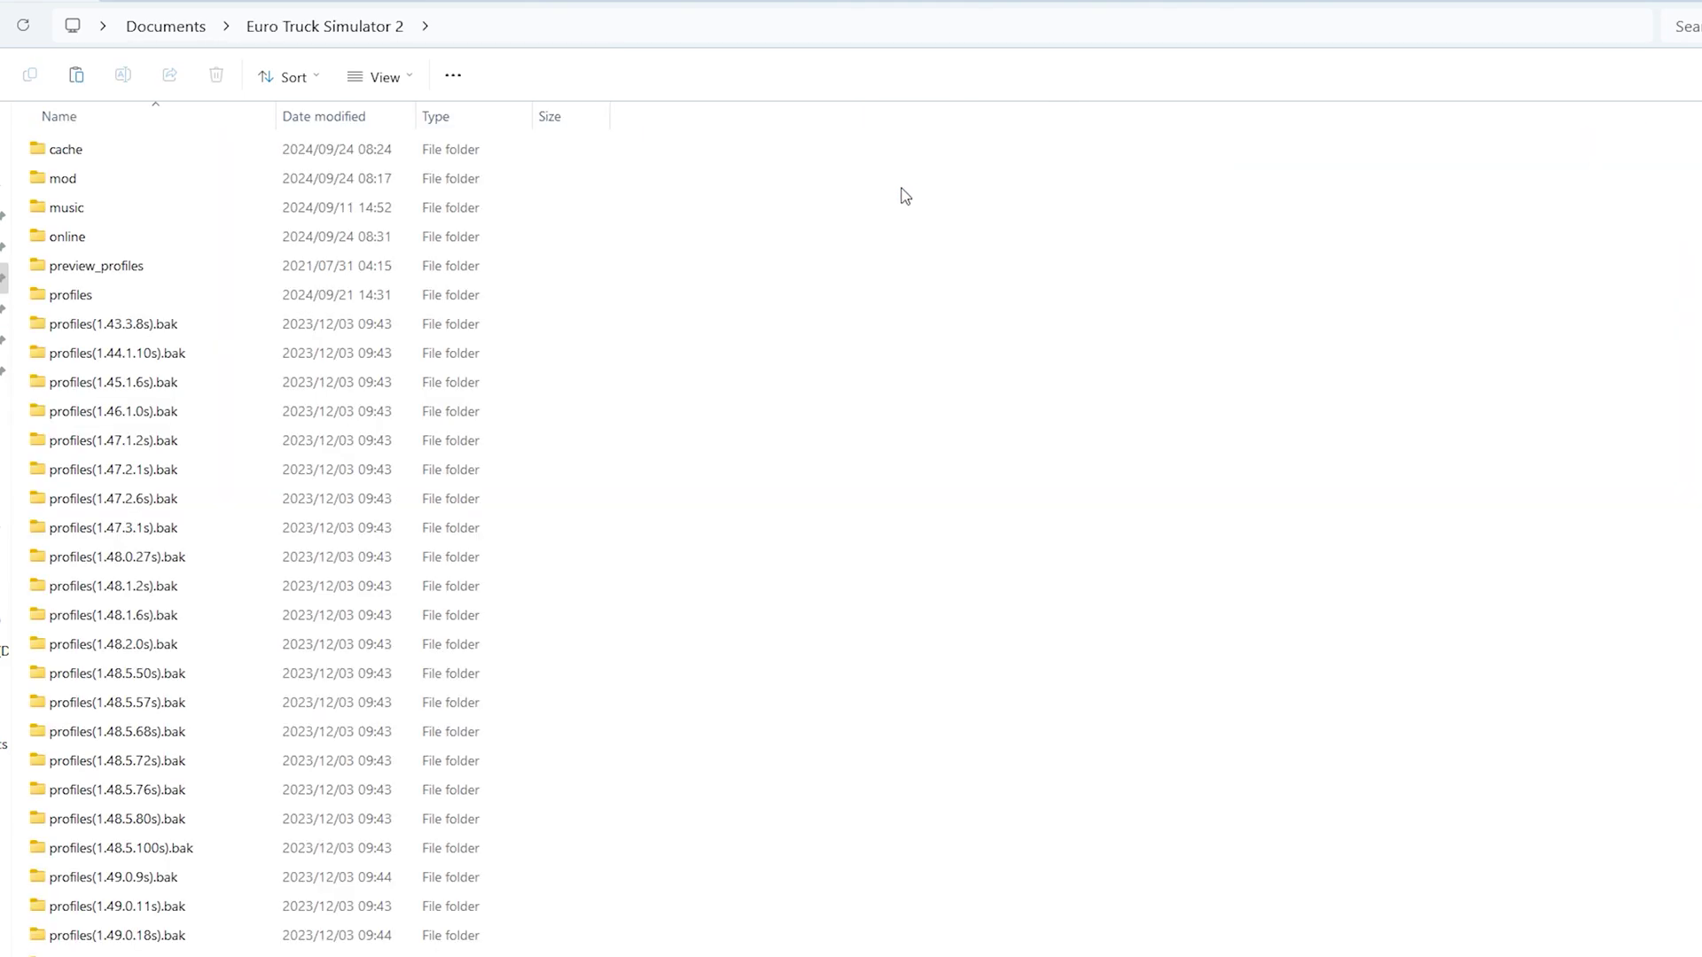
pyautogui.doubleClick(66, 183)
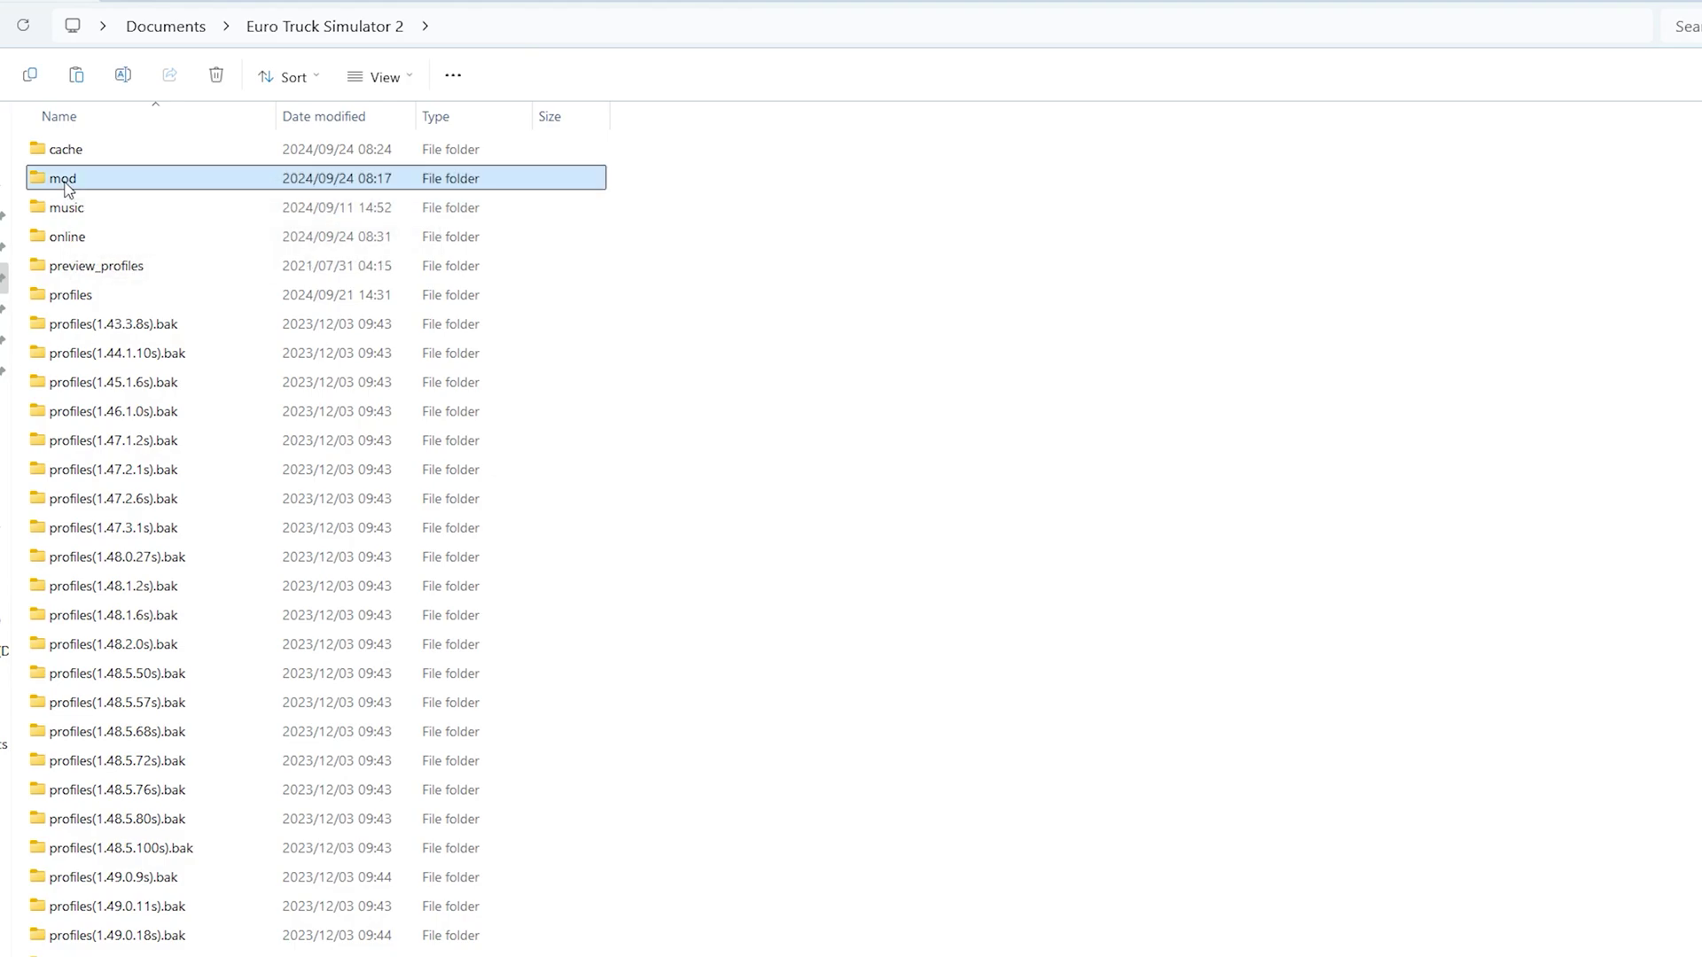
pyautogui.rightClick(1055, 264)
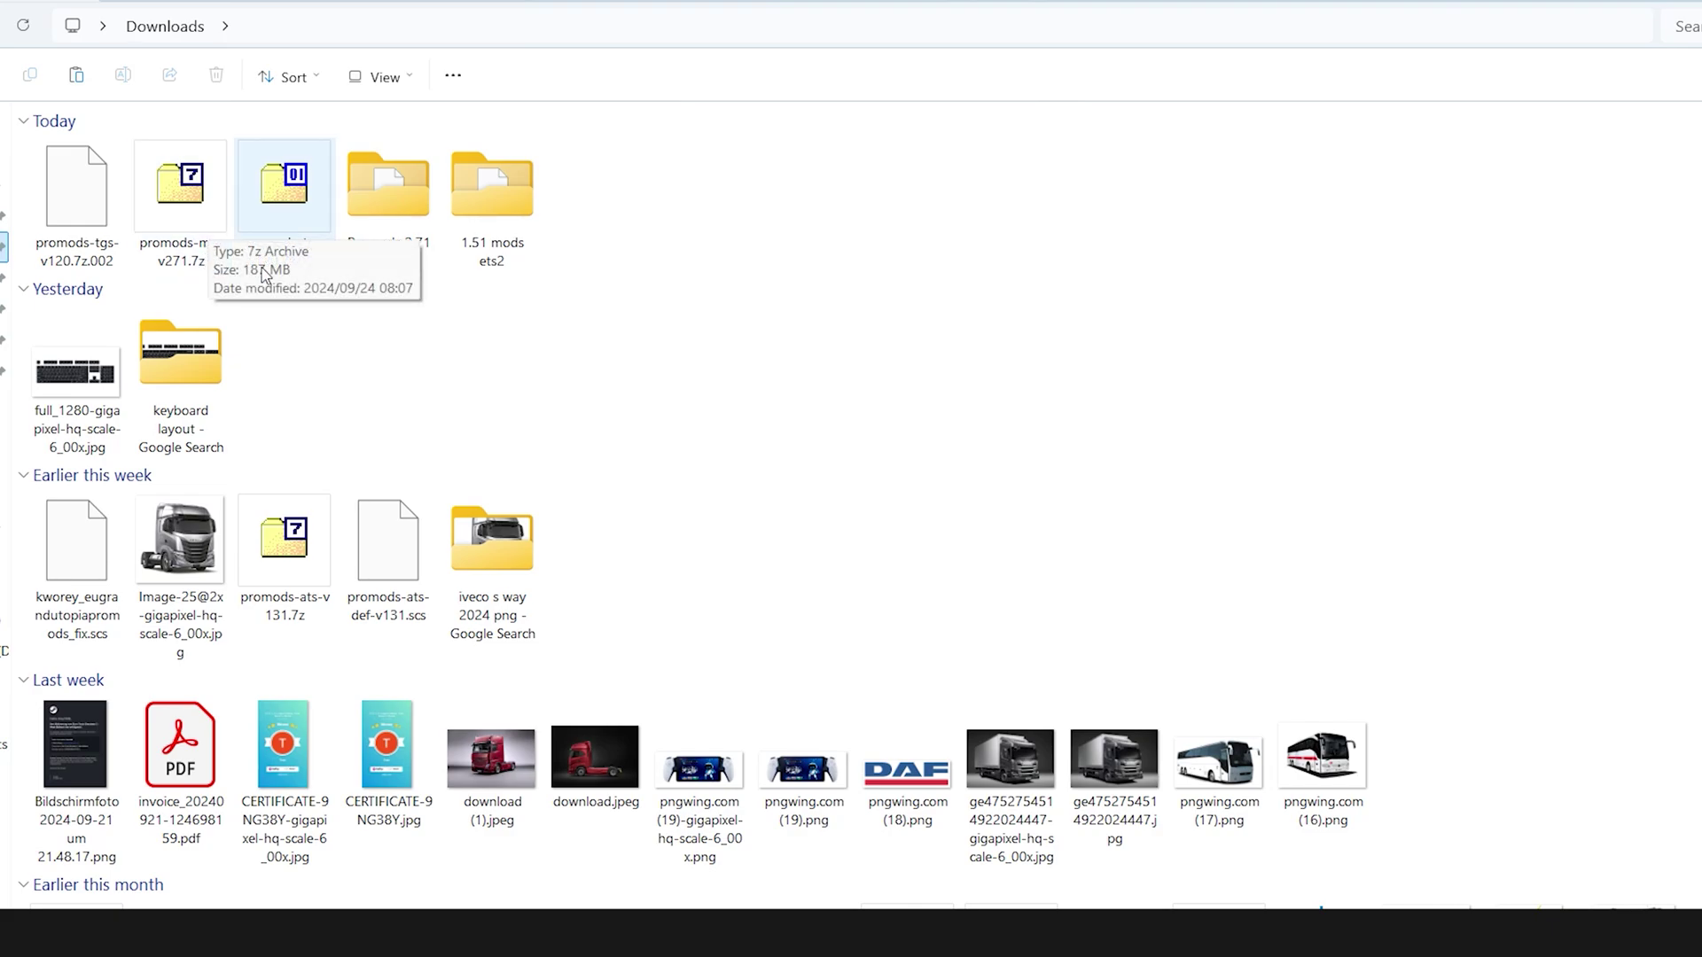
# Extract promods-me-v271.7z with WinRAR into a promods-me-v271 folder and open it
pyautogui.rightClick(201, 217)
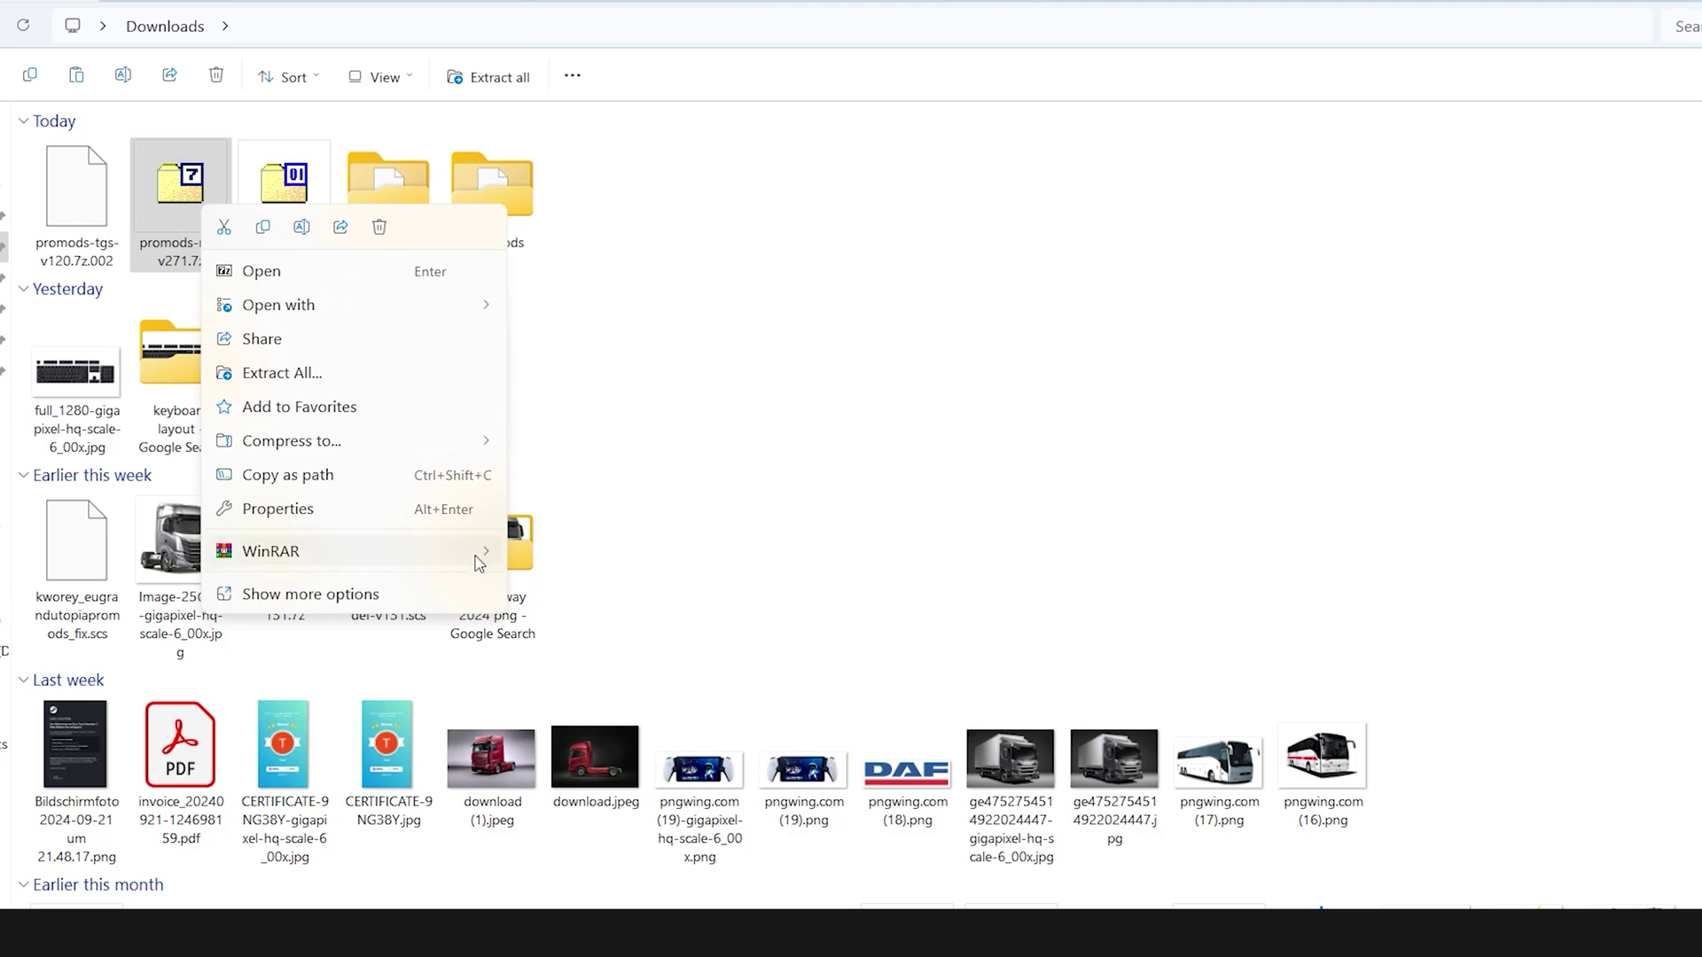
pyautogui.moveTo(478, 562)
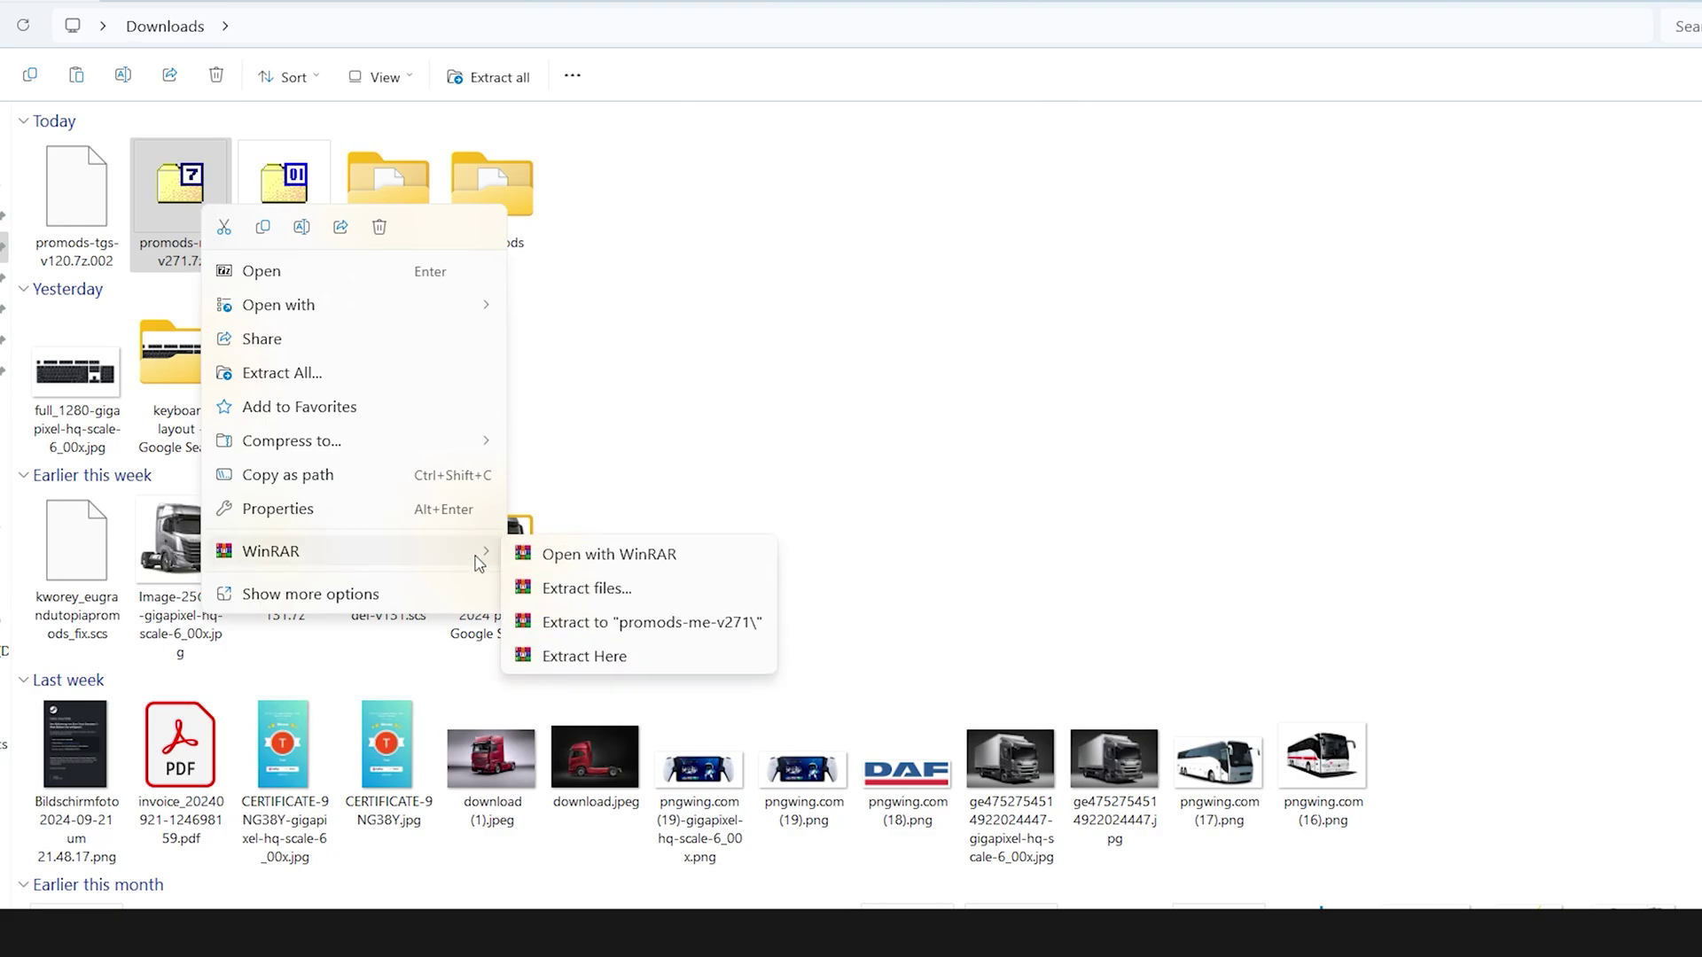
pyautogui.click(579, 590)
pyautogui.click(1154, 873)
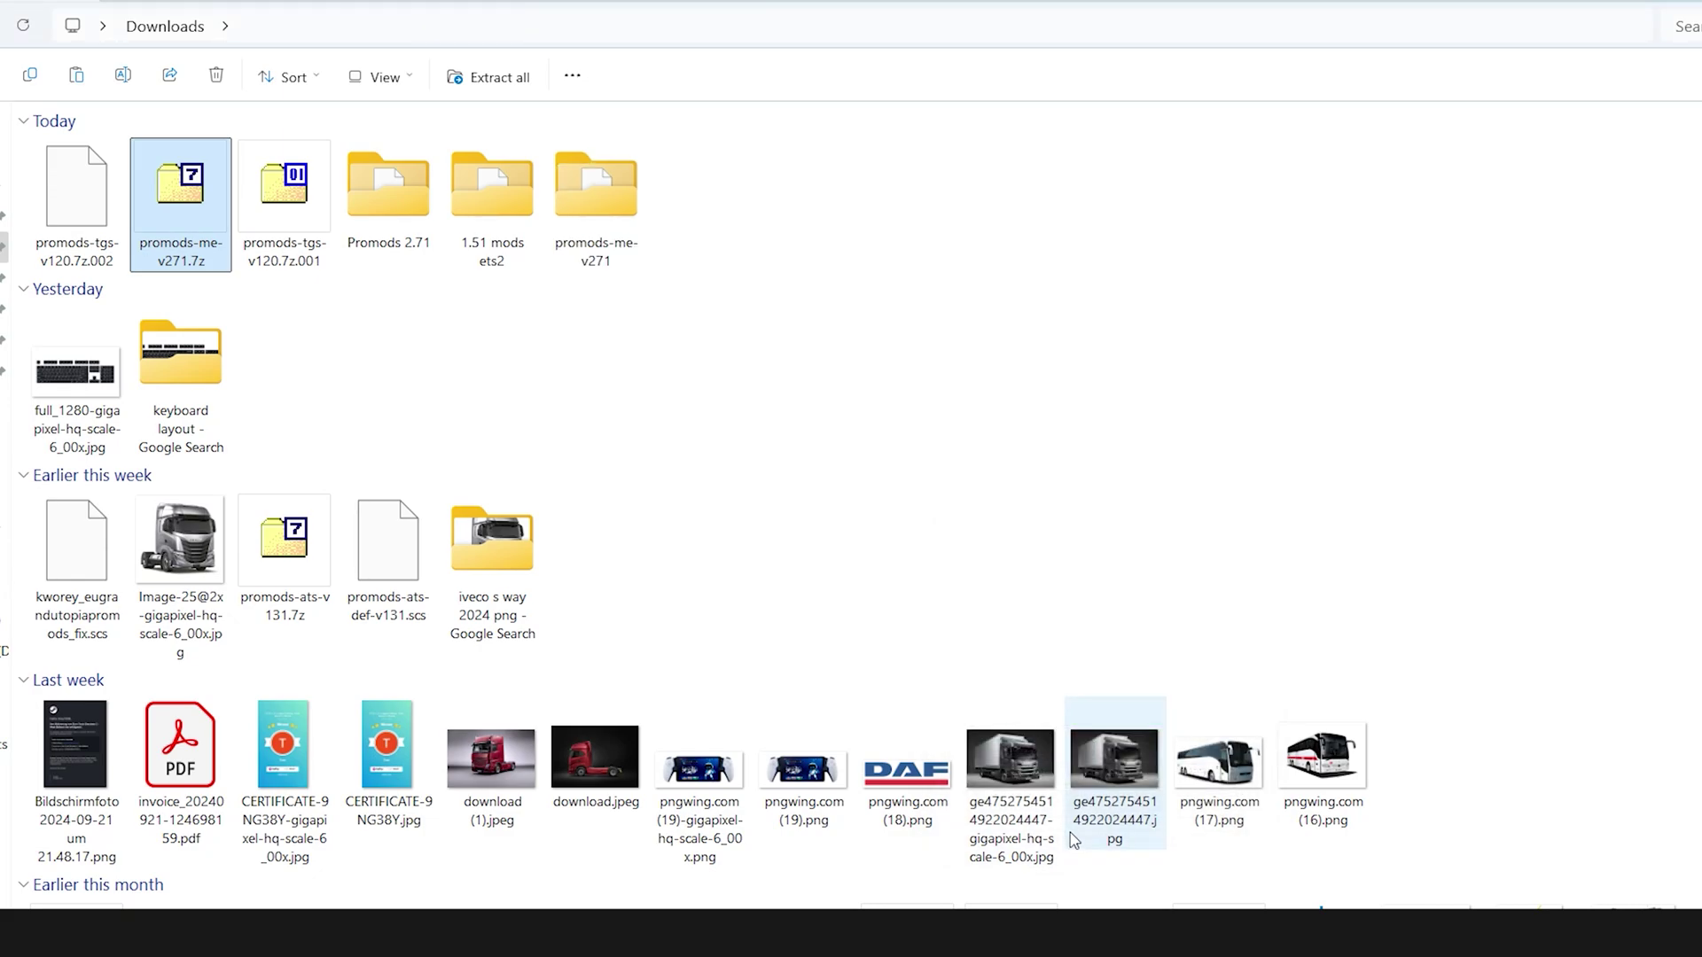
pyautogui.doubleClick(595, 193)
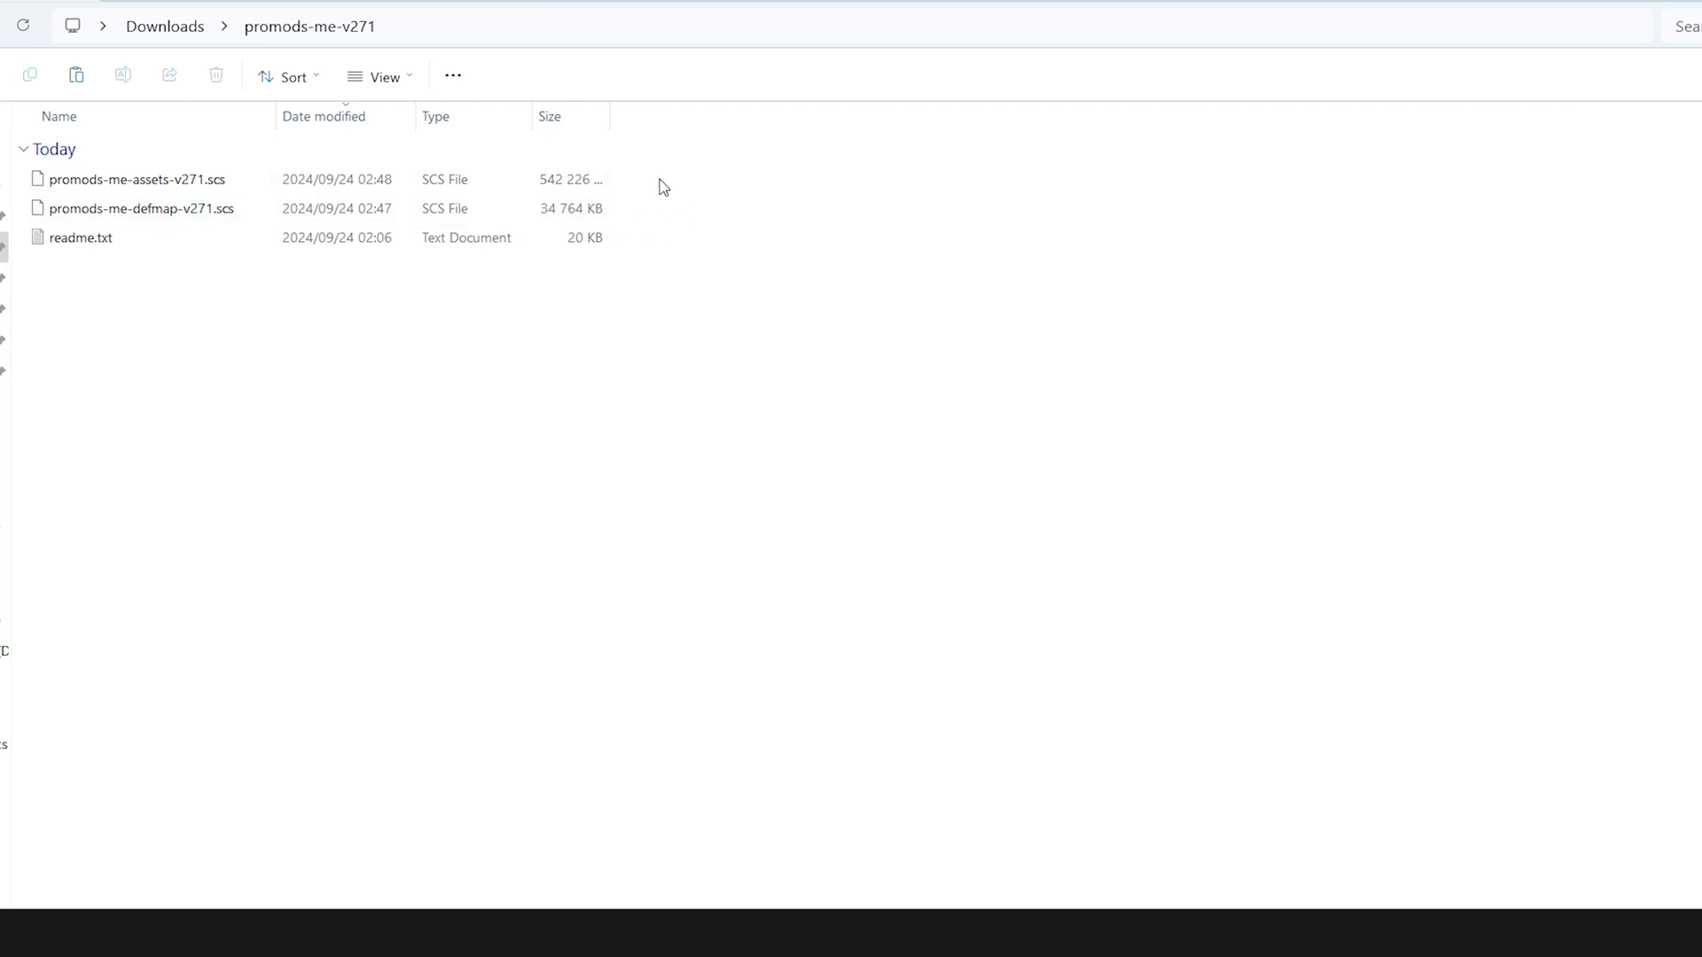
# Move the two Middle-East .scs files into the Euro Truck Simulator 2 mod folder
pyautogui.moveTo(655, 174); pyautogui.dragTo(541, 211)
pyautogui.rightClick(536, 181)
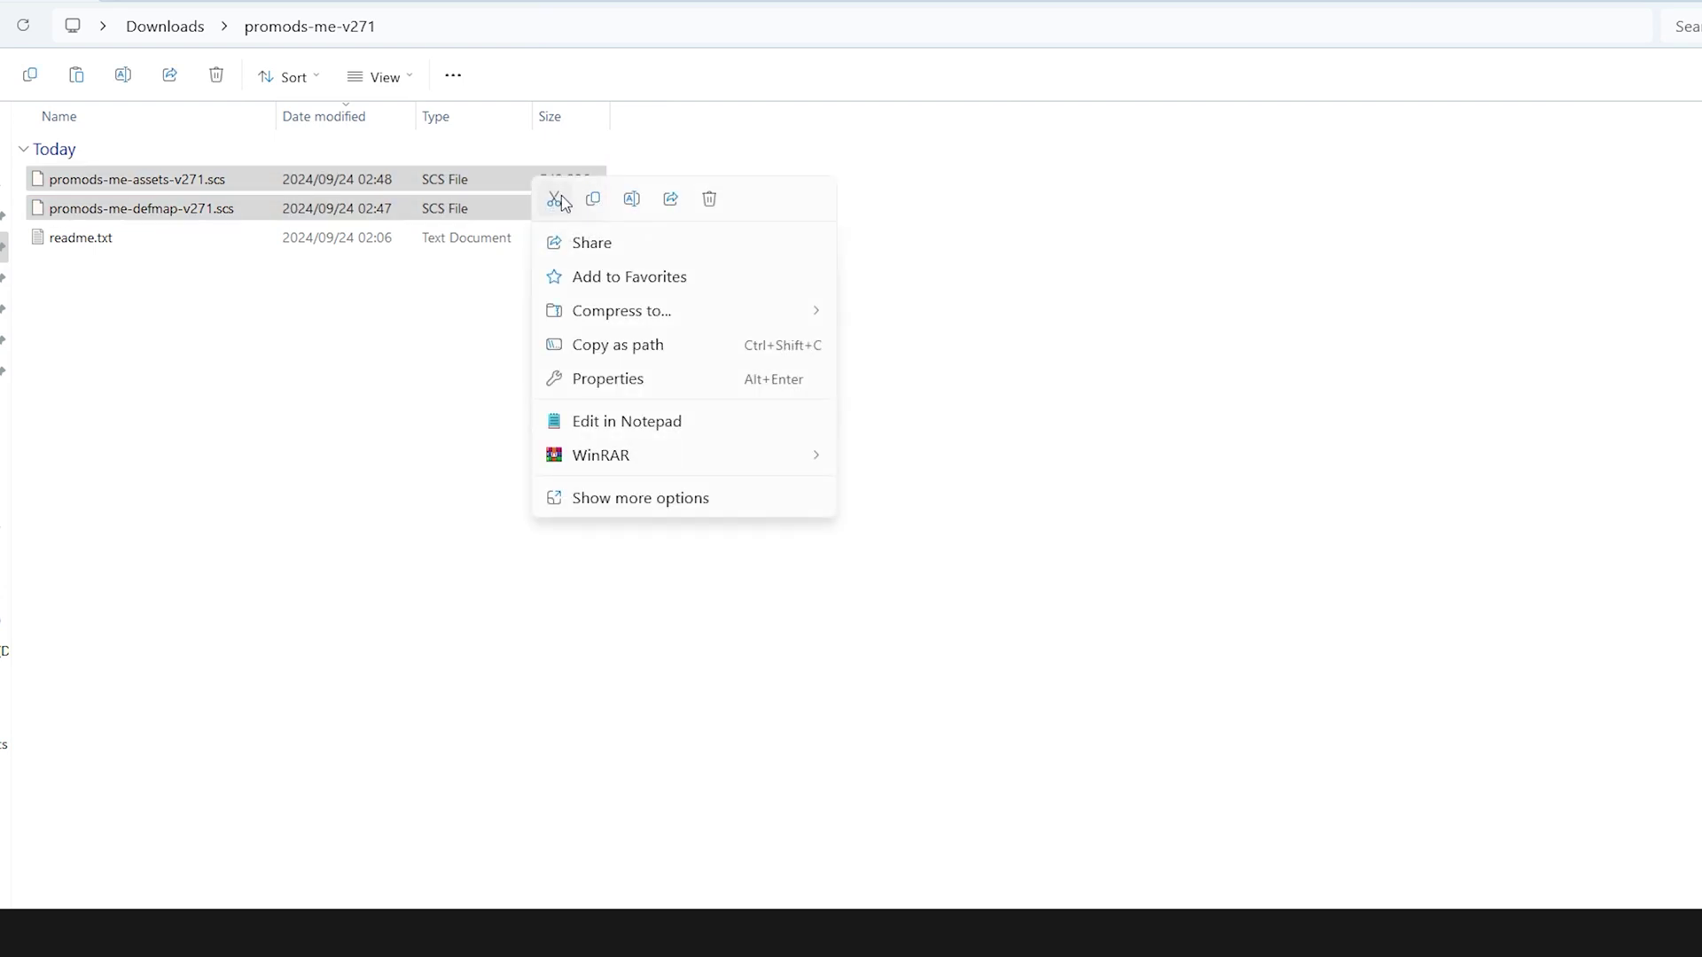
pyautogui.click(554, 199)
pyautogui.click(3, 277)
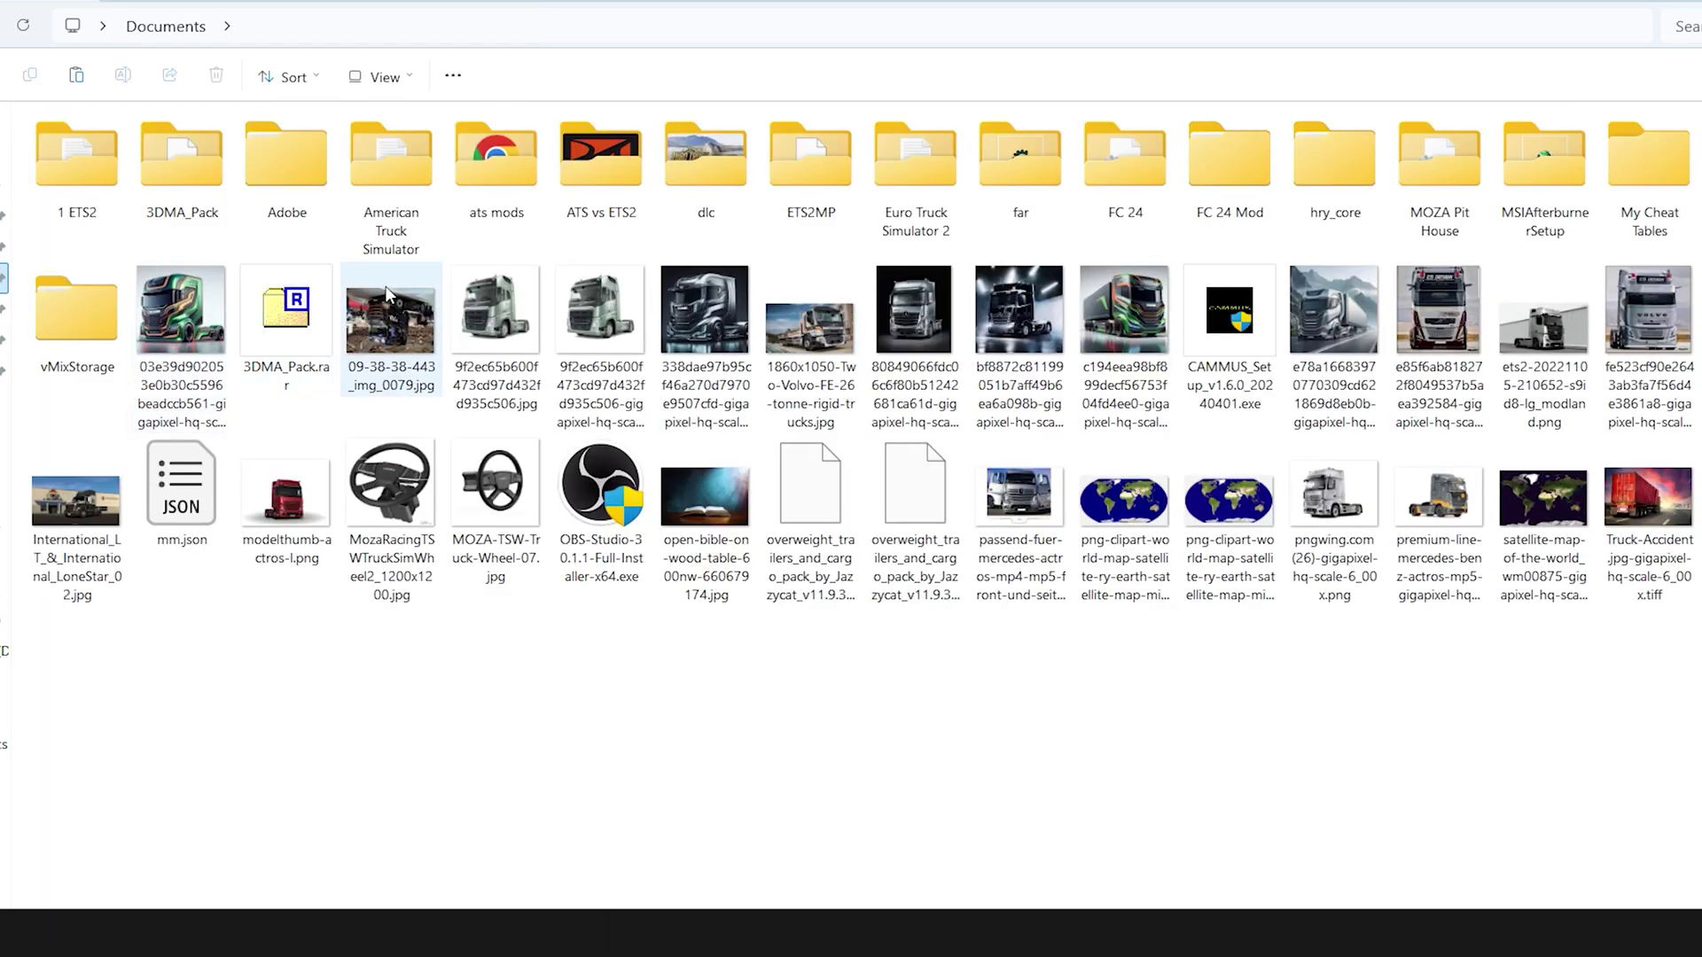
pyautogui.doubleClick(917, 177)
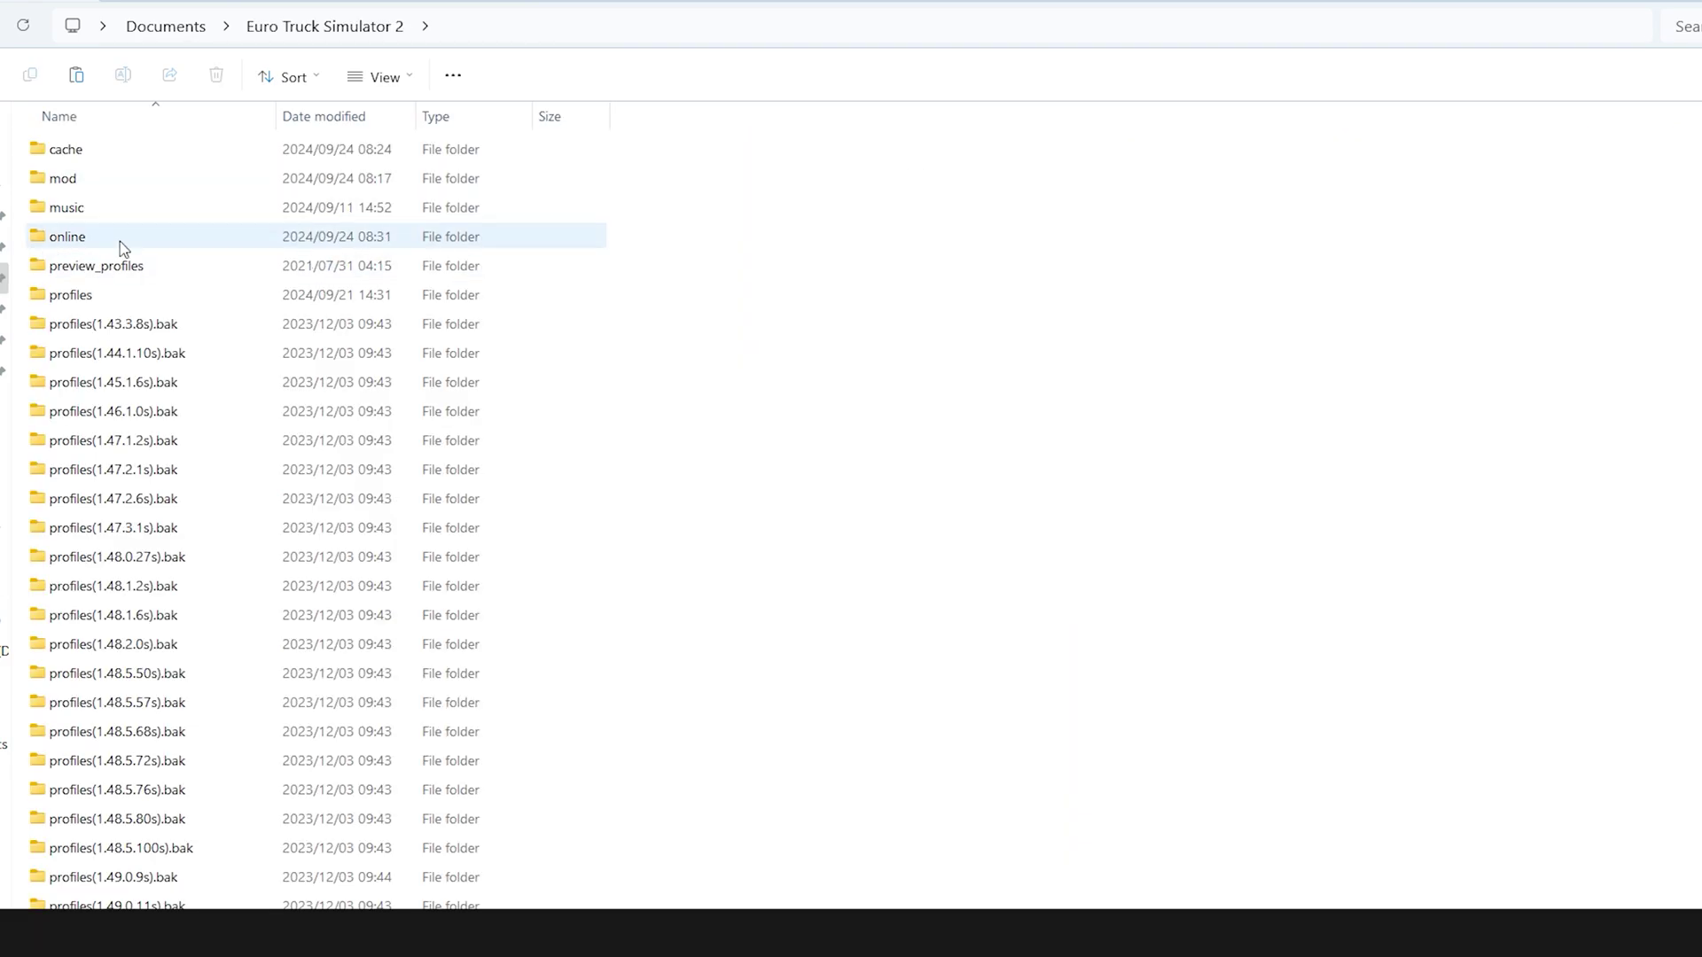
pyautogui.doubleClick(78, 182)
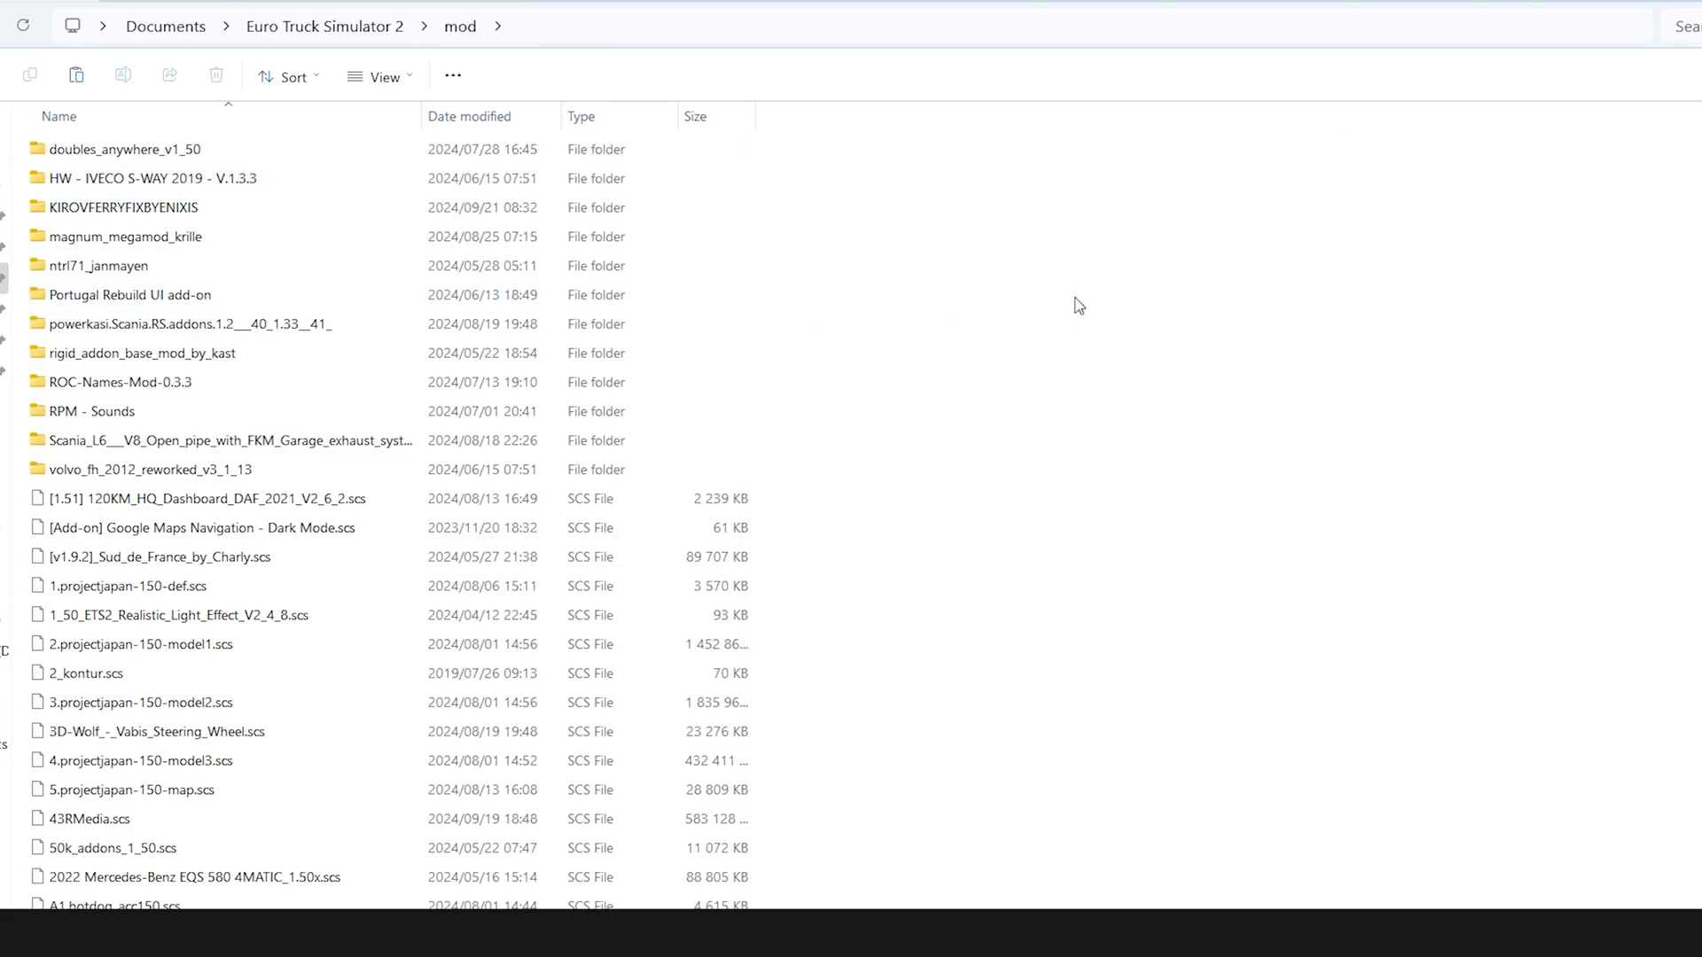
pyautogui.rightClick(1088, 270)
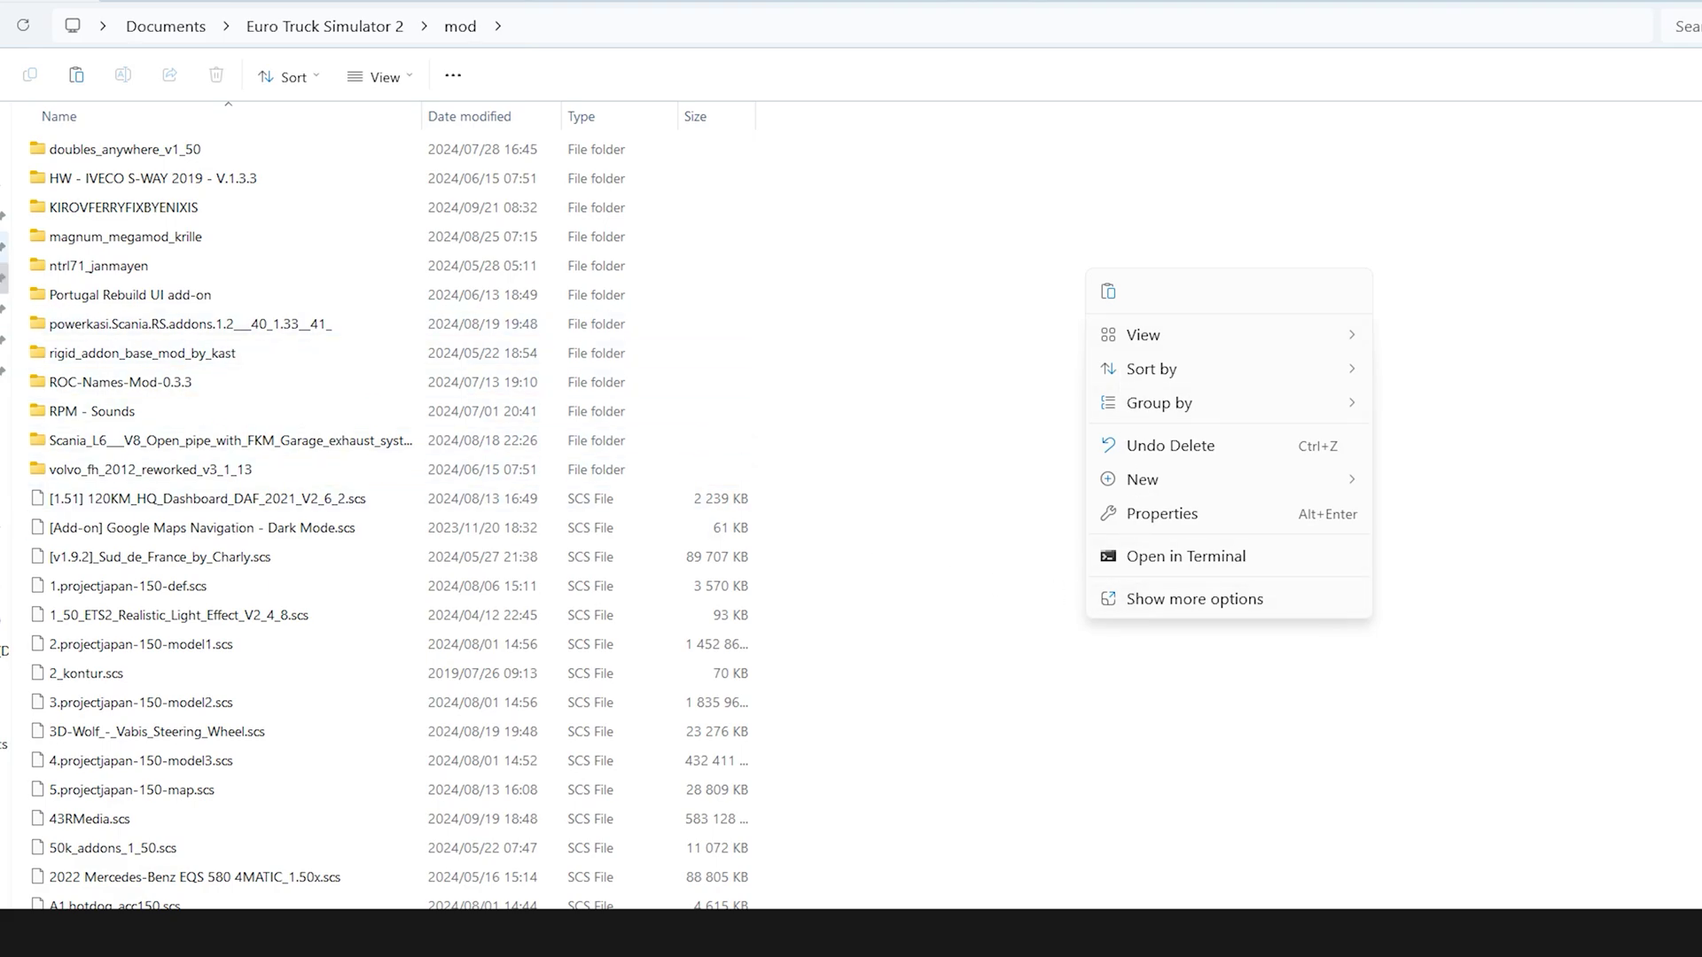
pyautogui.click(5, 247)
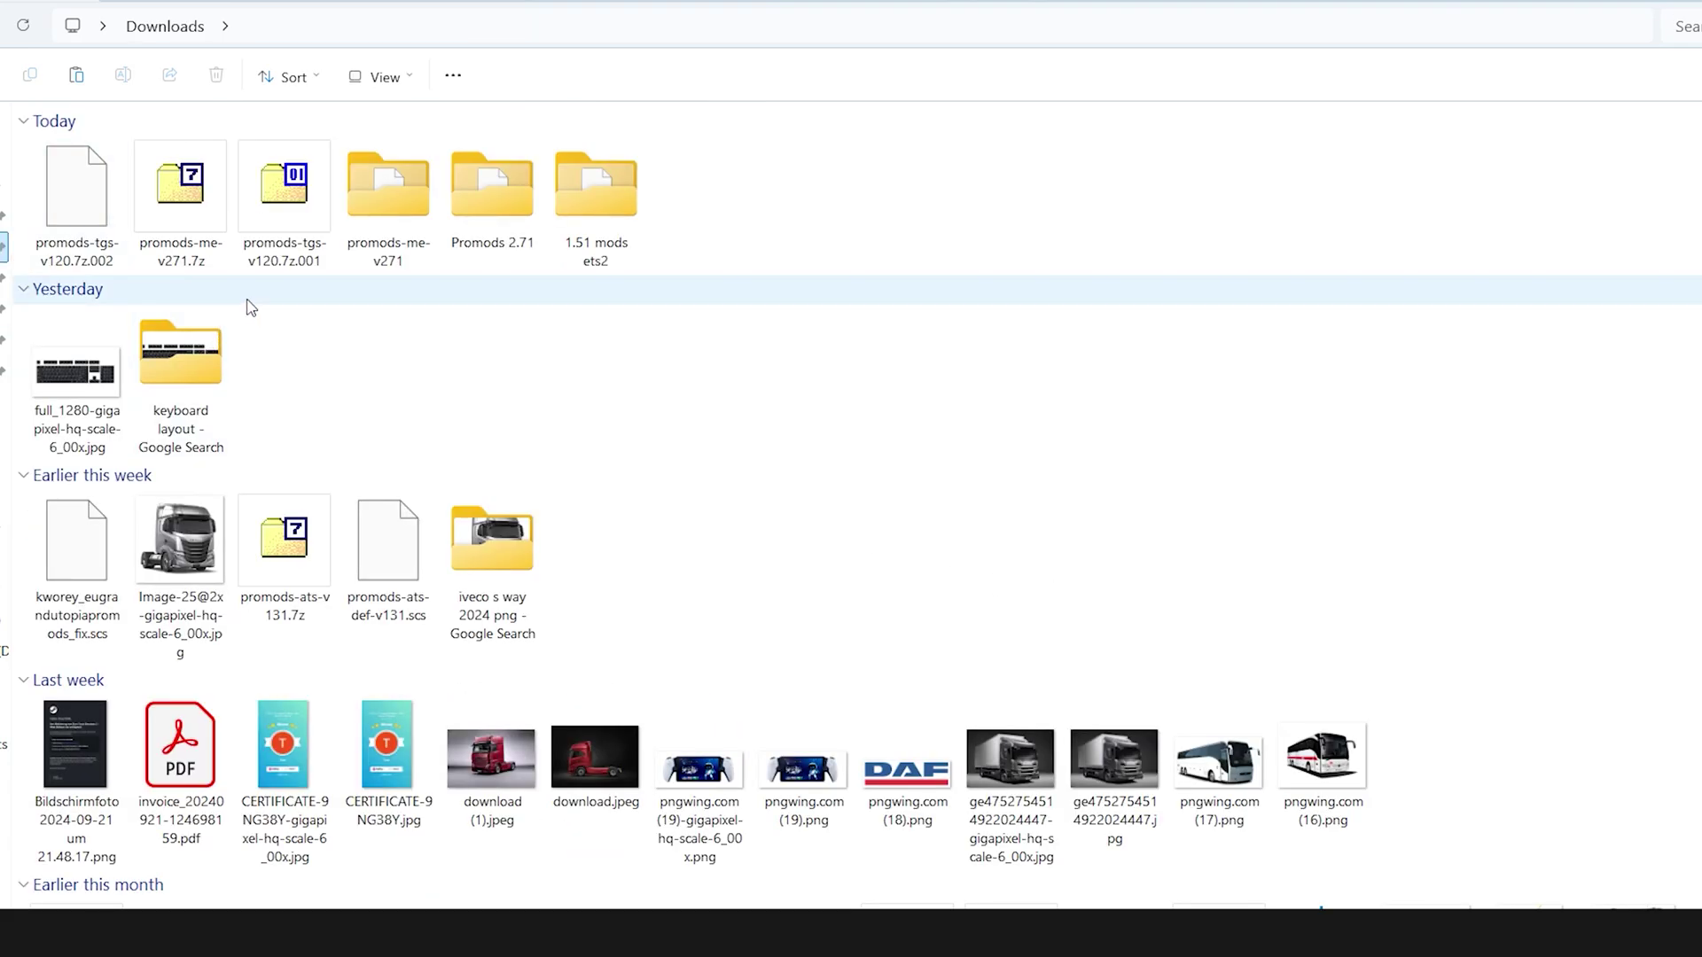
# Extract promods-tgs-v120.7z.001 with WinRAR into a promods-tgs-v120.7z folder and open it
pyautogui.rightClick(283, 209)
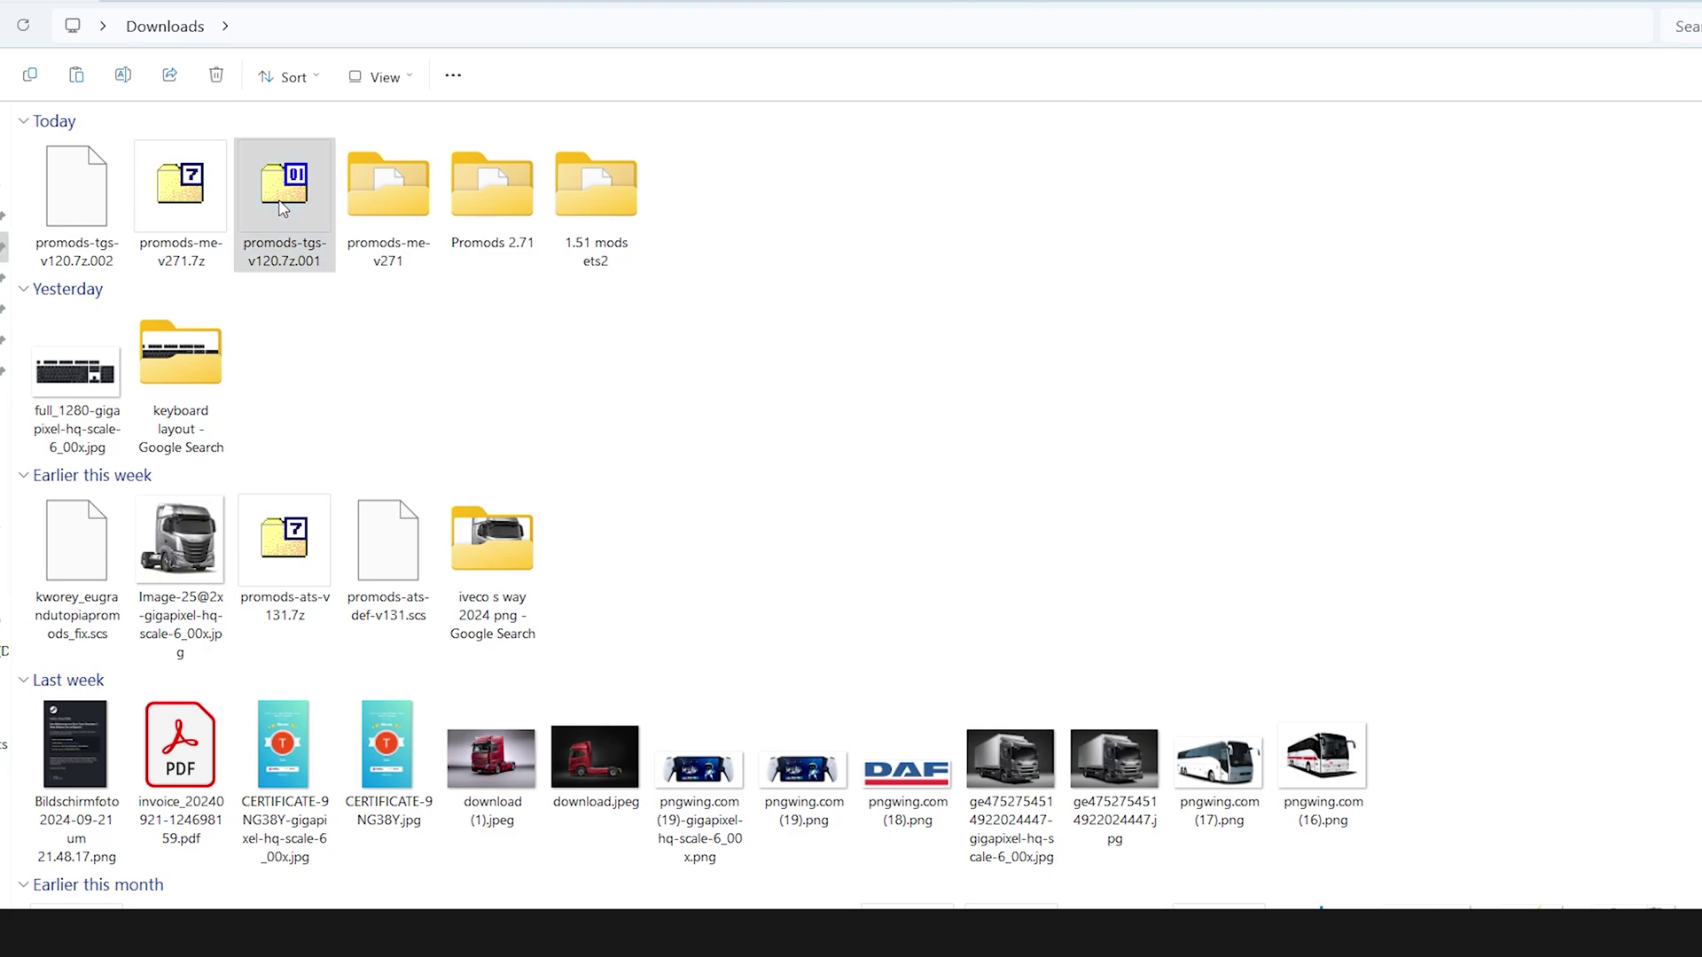
pyautogui.moveTo(558, 560)
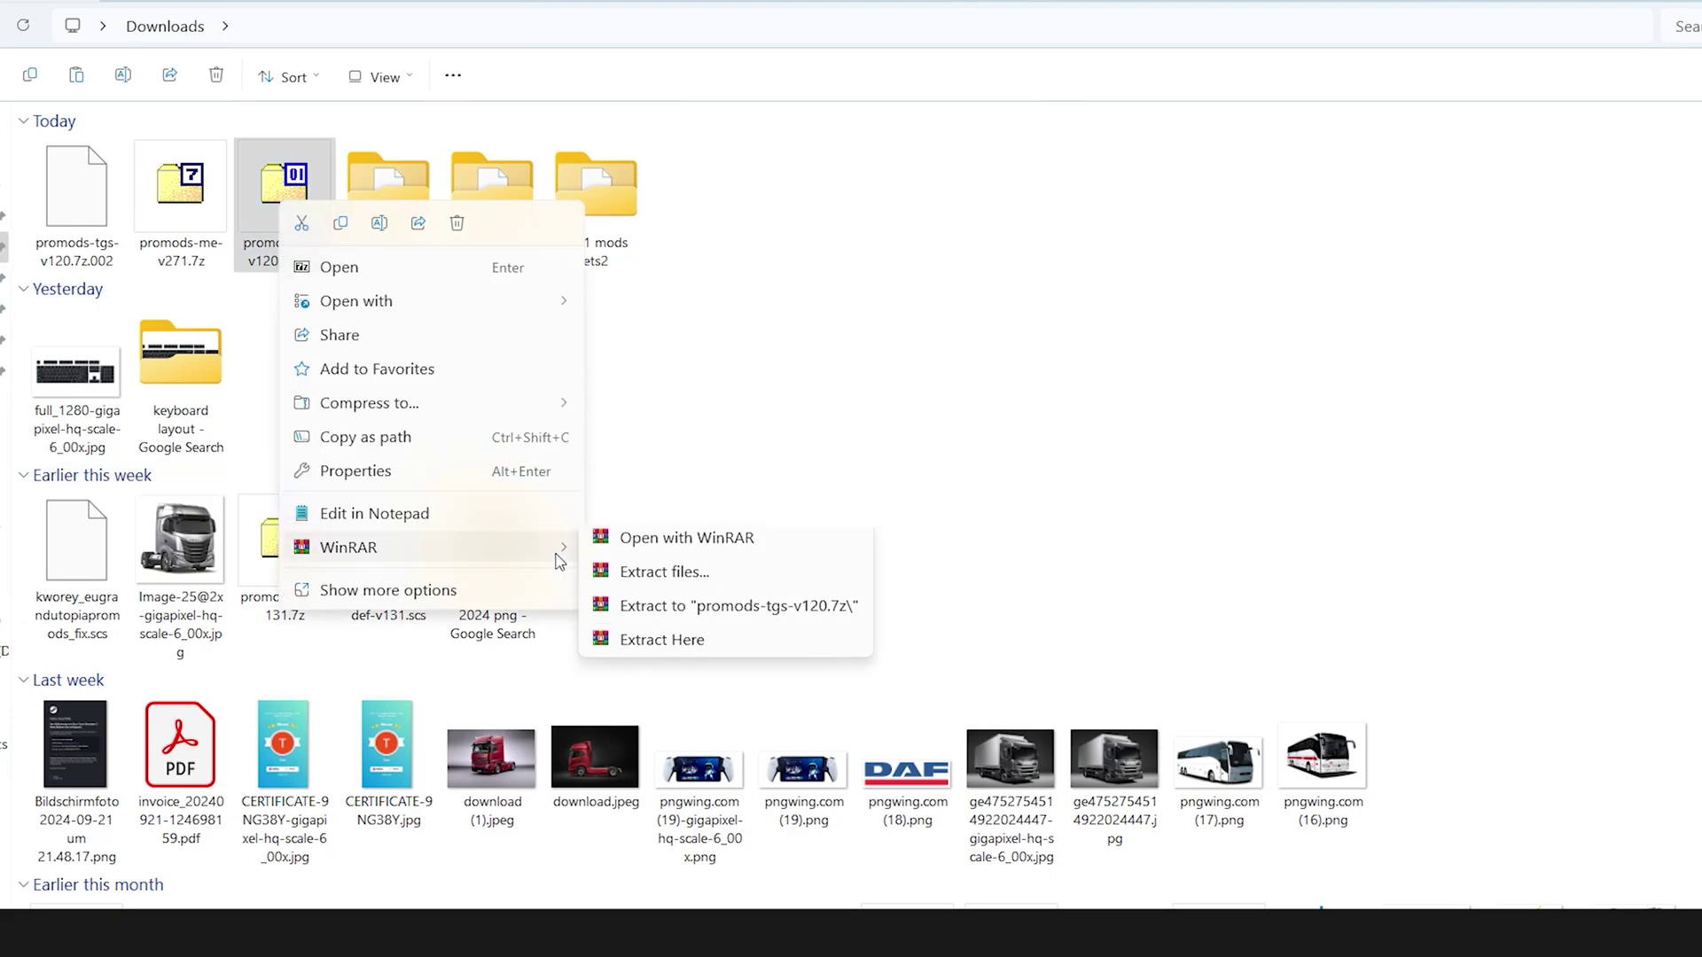
pyautogui.click(675, 578)
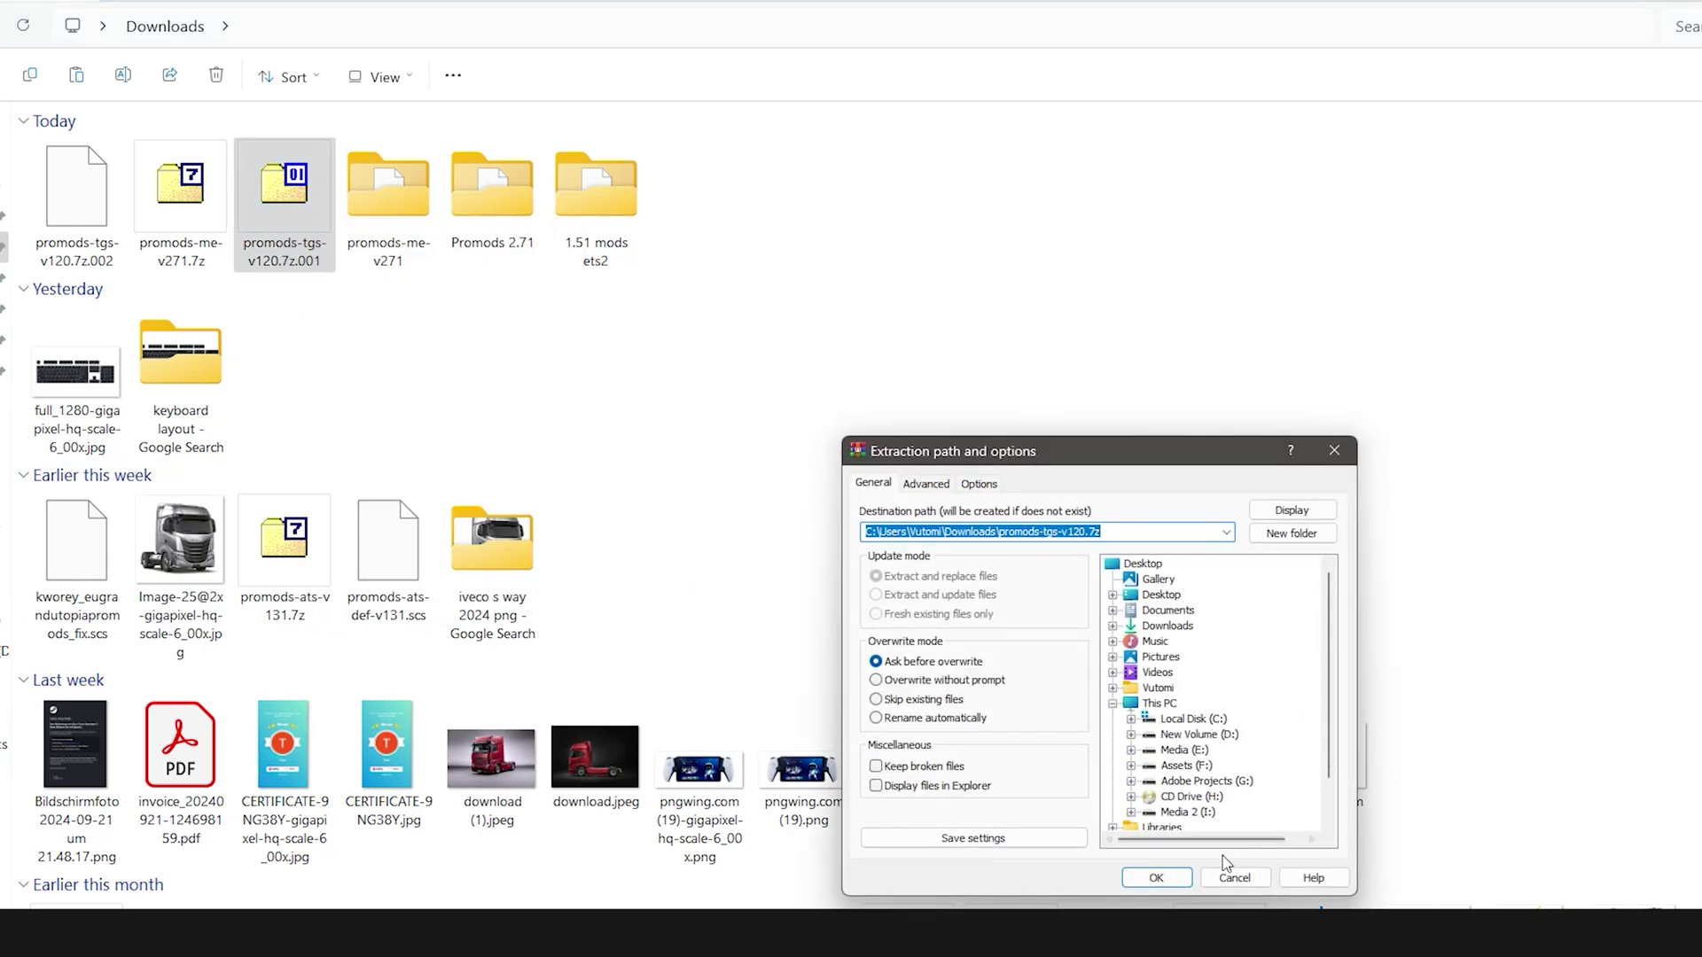
pyautogui.click(1159, 877)
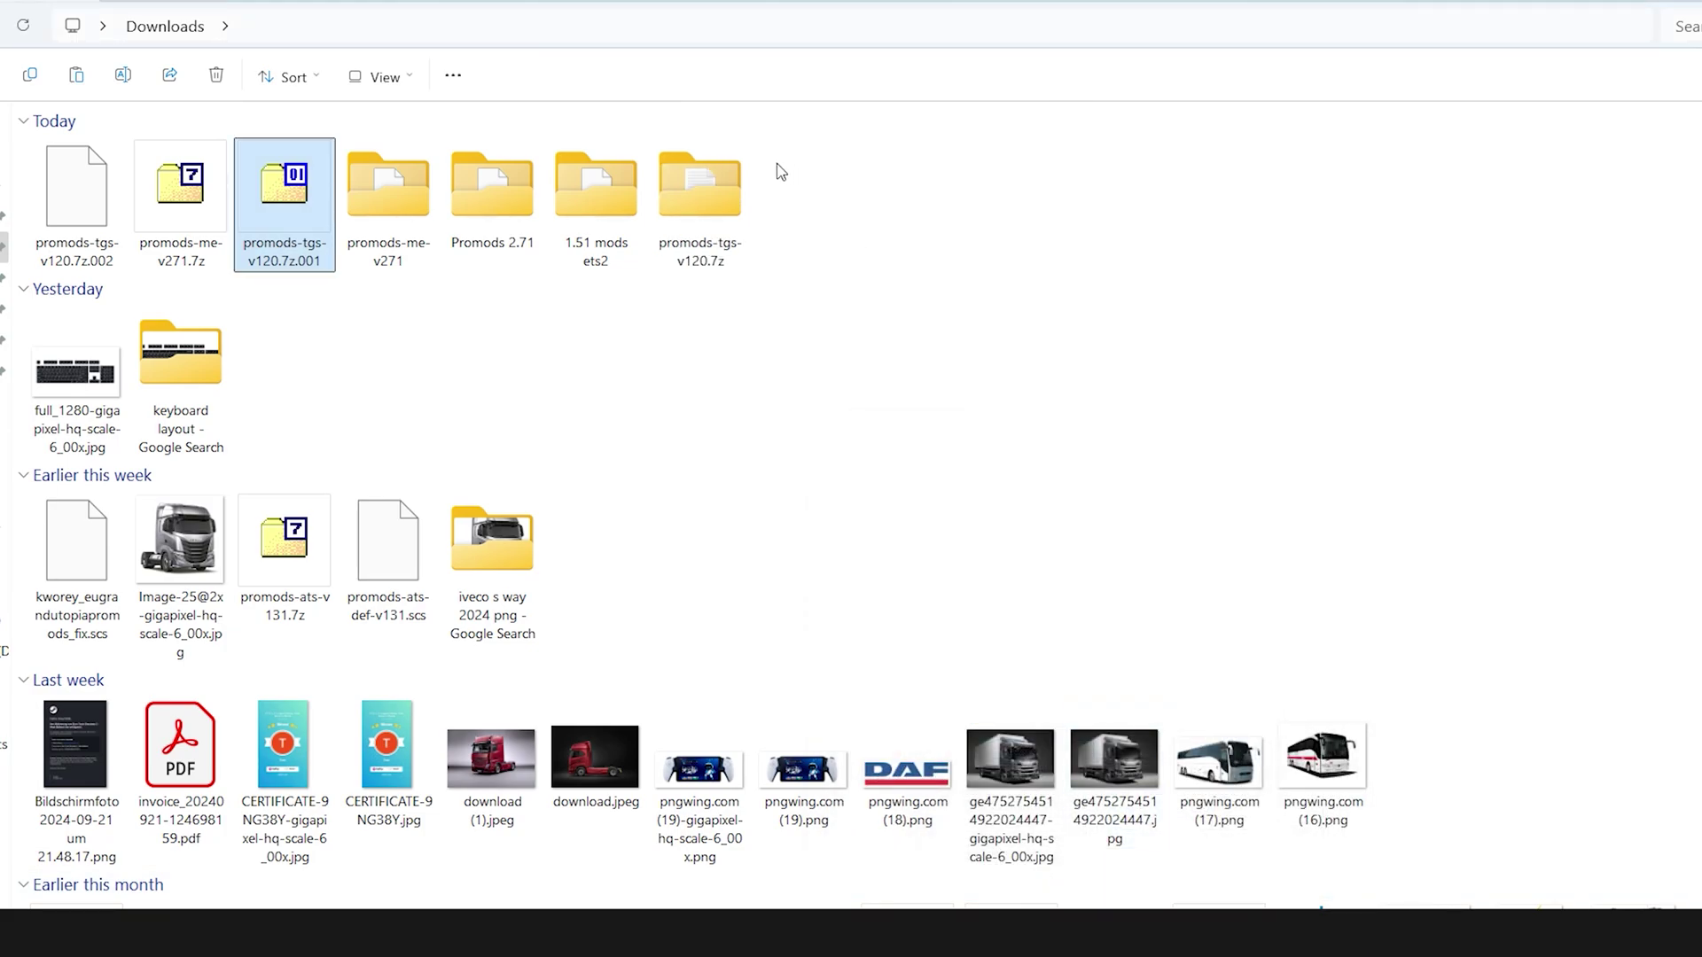
pyautogui.doubleClick(704, 190)
# Cut the Great Steppe assets and defmap .scs files and go to the Euro Truck Simulator 2 documents folder
pyautogui.click(108, 244)
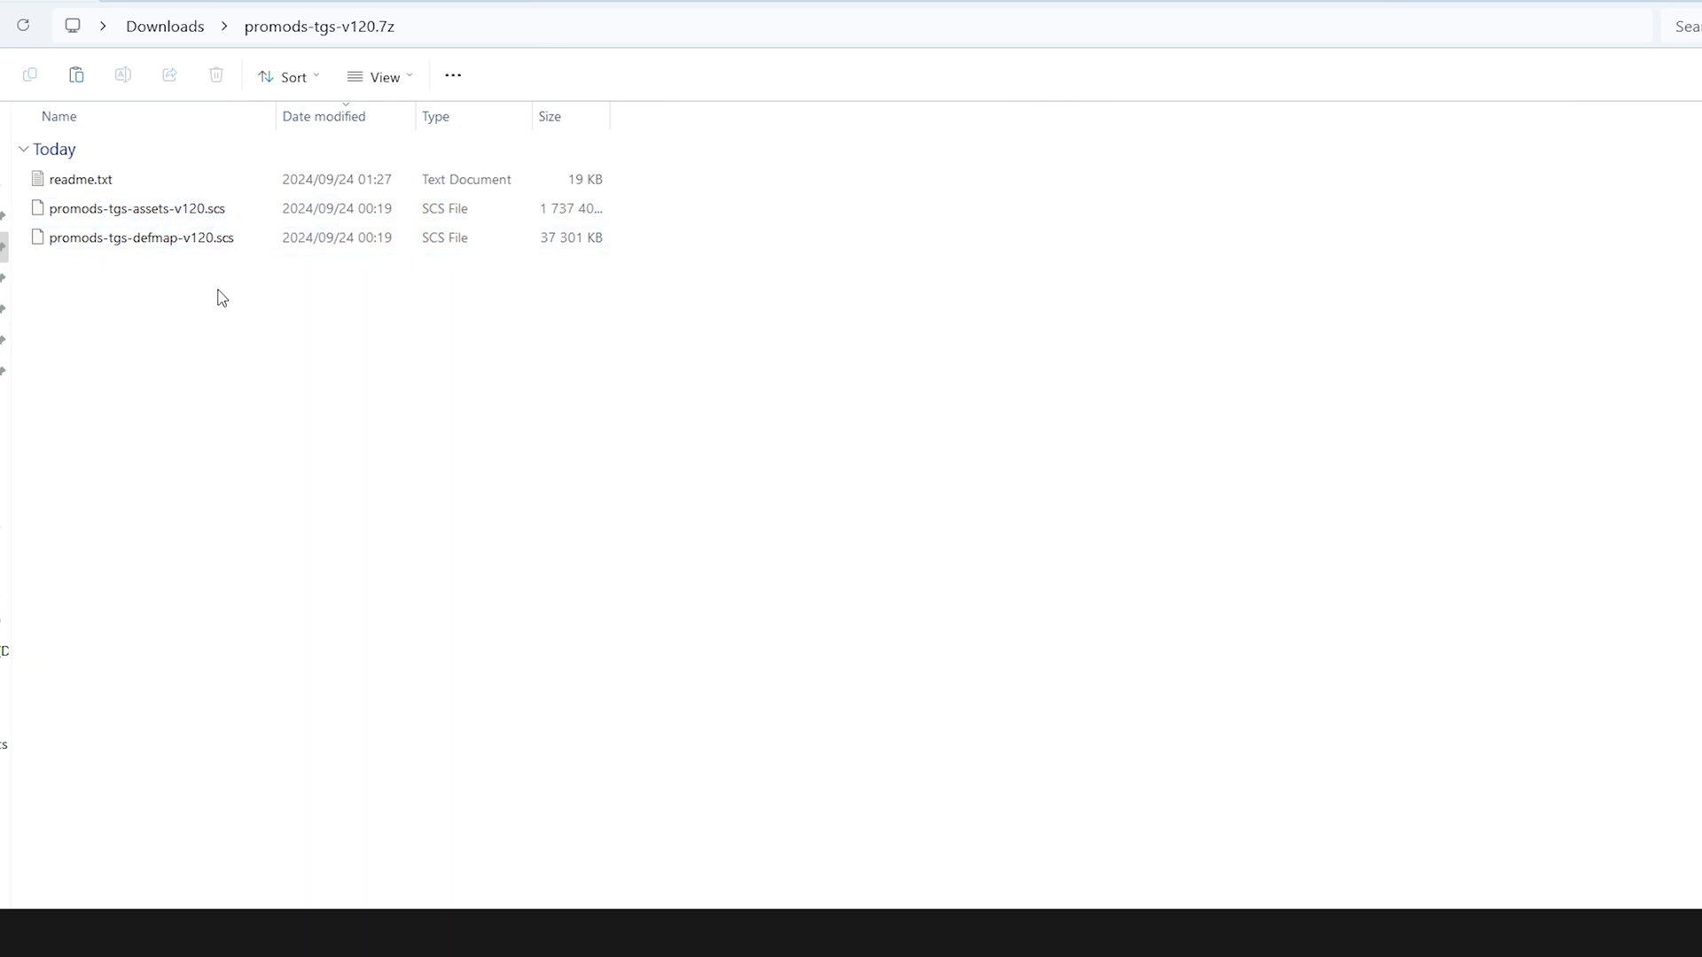
pyautogui.moveTo(221, 297); pyautogui.dragTo(200, 215)
pyautogui.rightClick(198, 215)
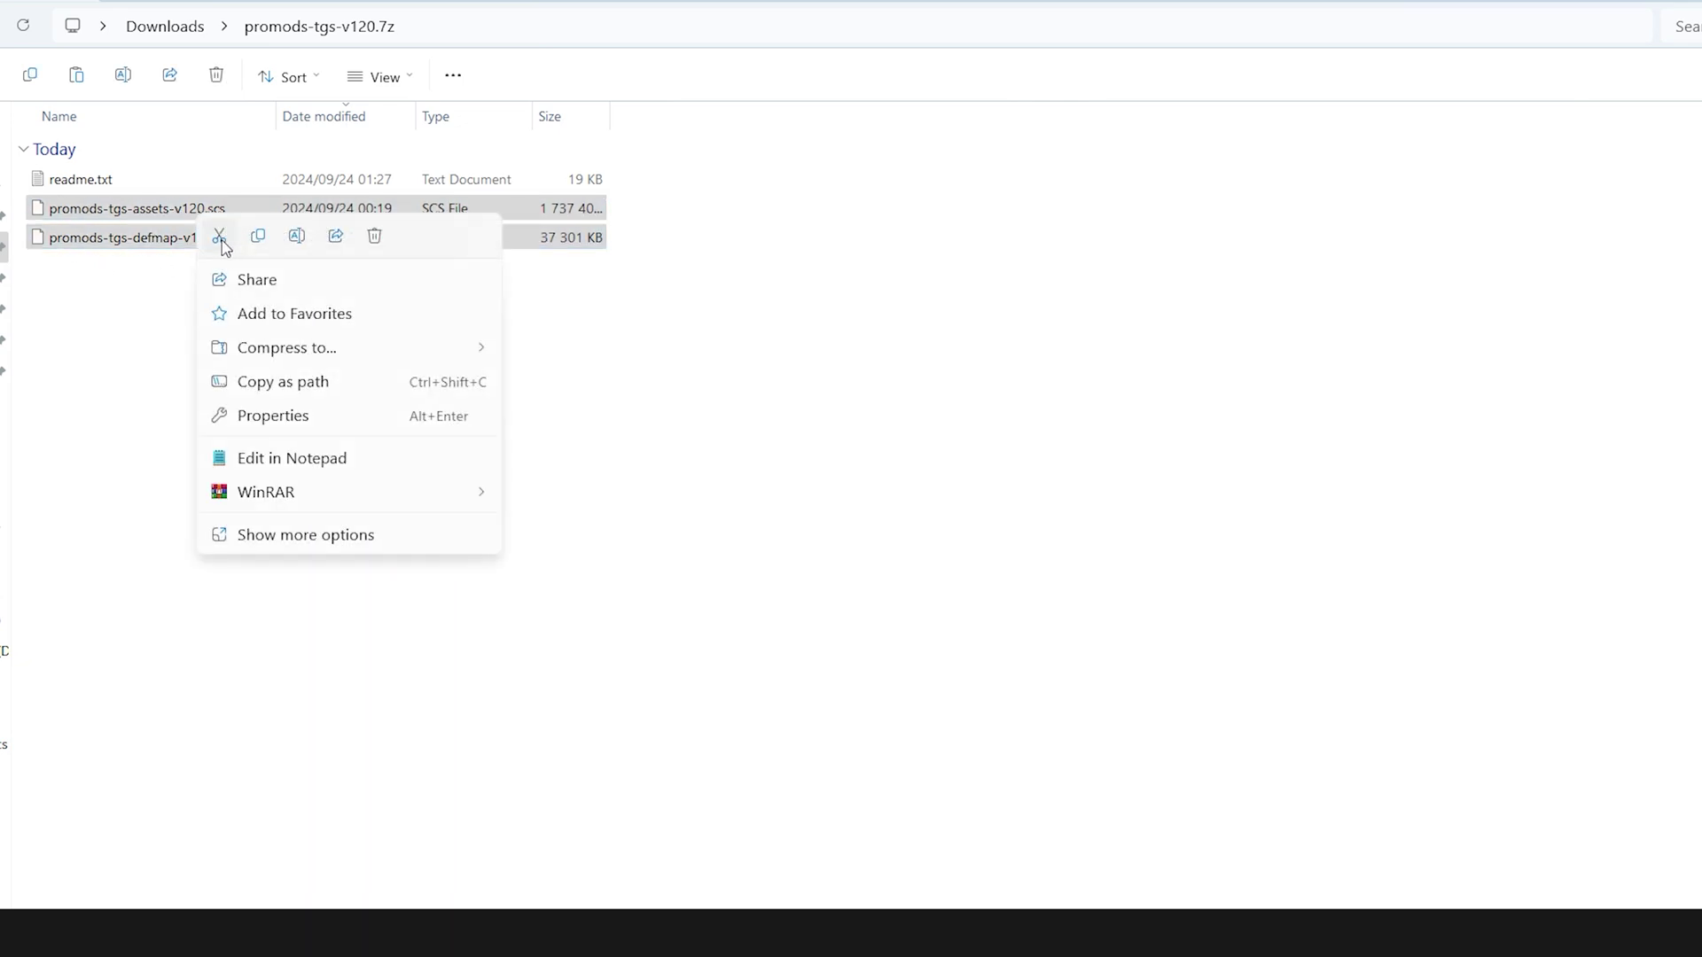
pyautogui.click(220, 237)
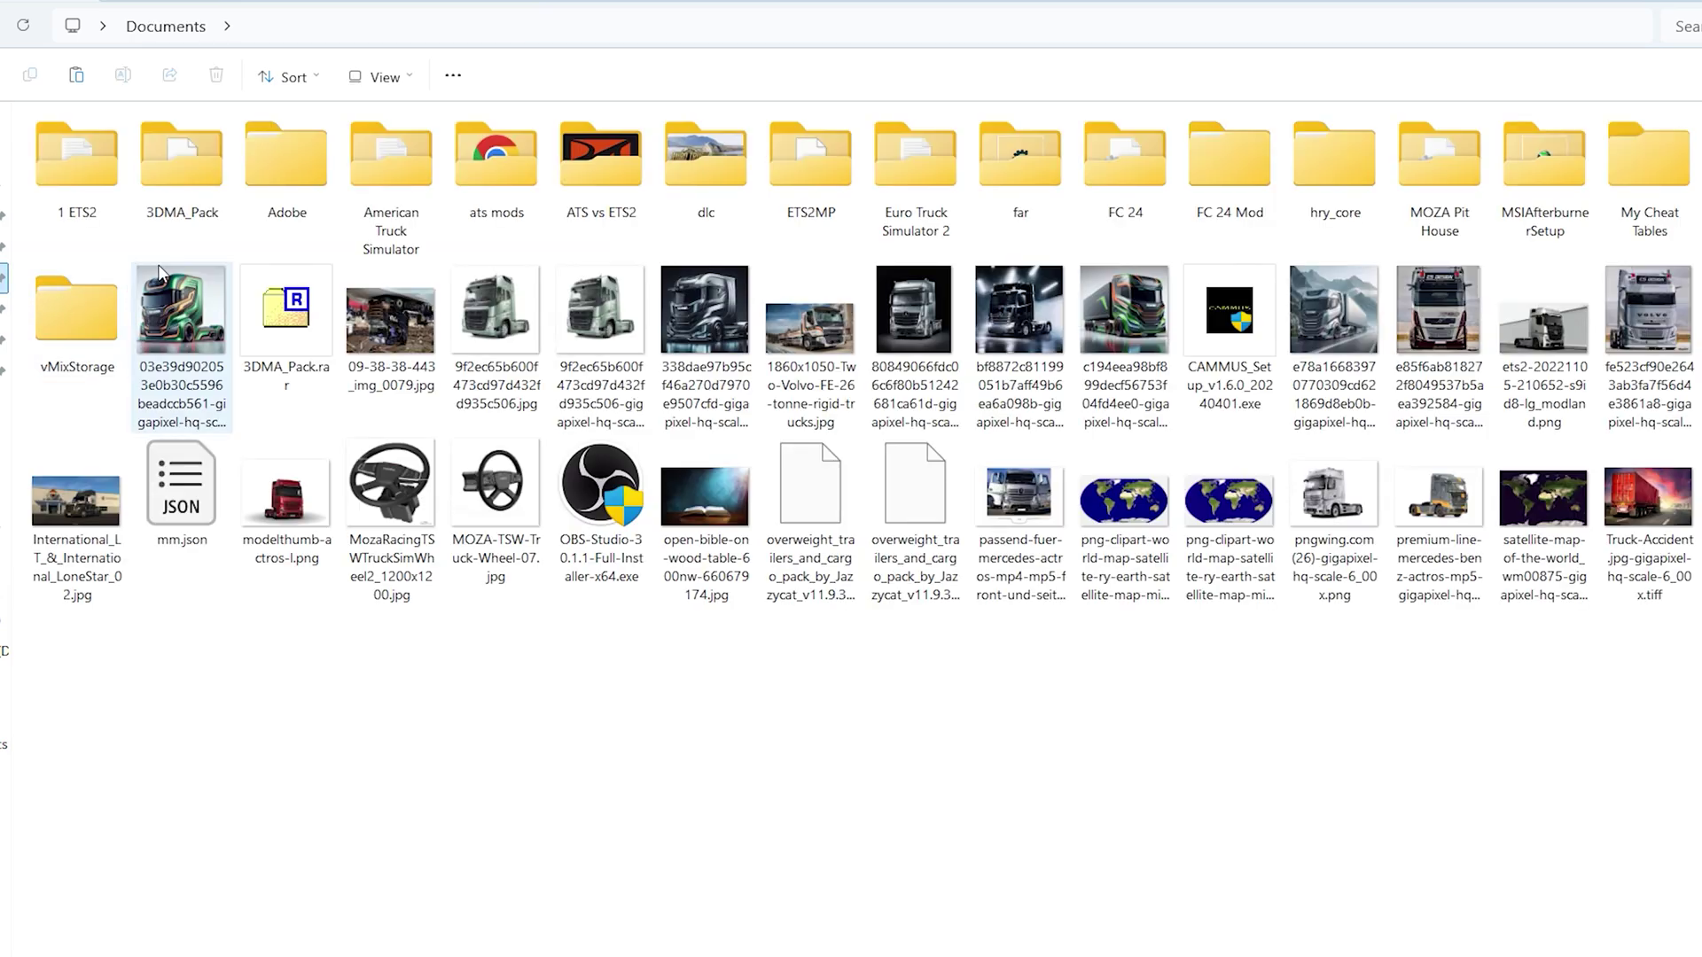
pyautogui.doubleClick(884, 198)
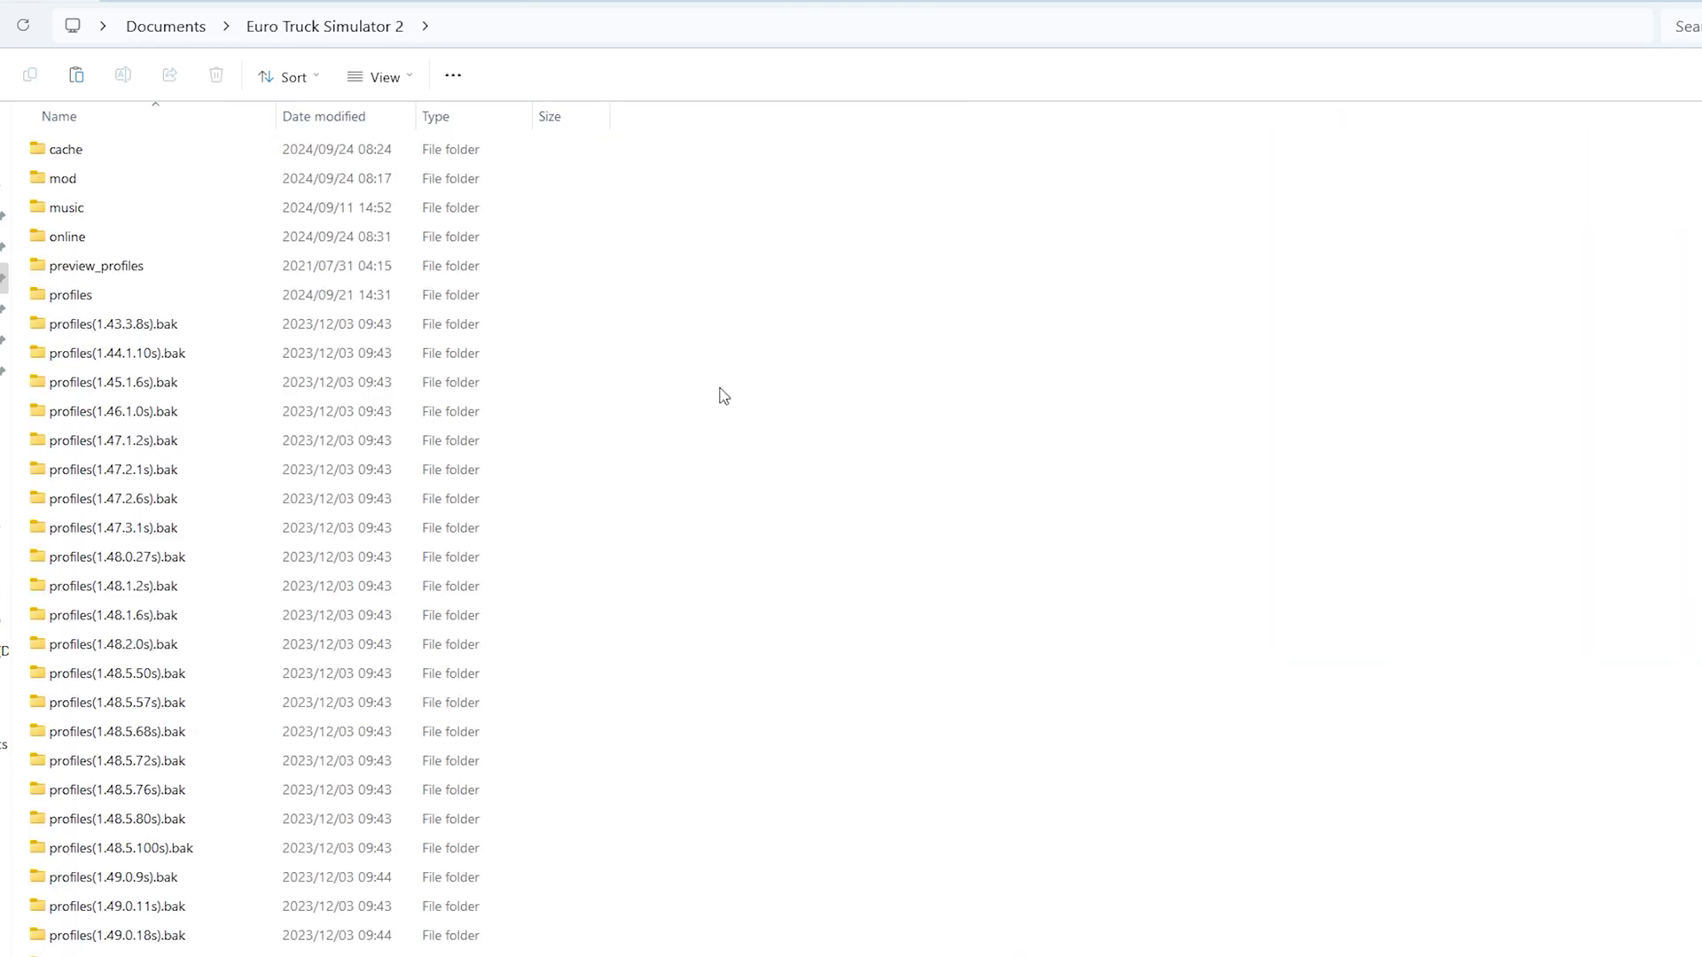
# Open the mod folder inside the Euro Truck Simulator 2 documents folder
pyautogui.doubleClick(66, 178)
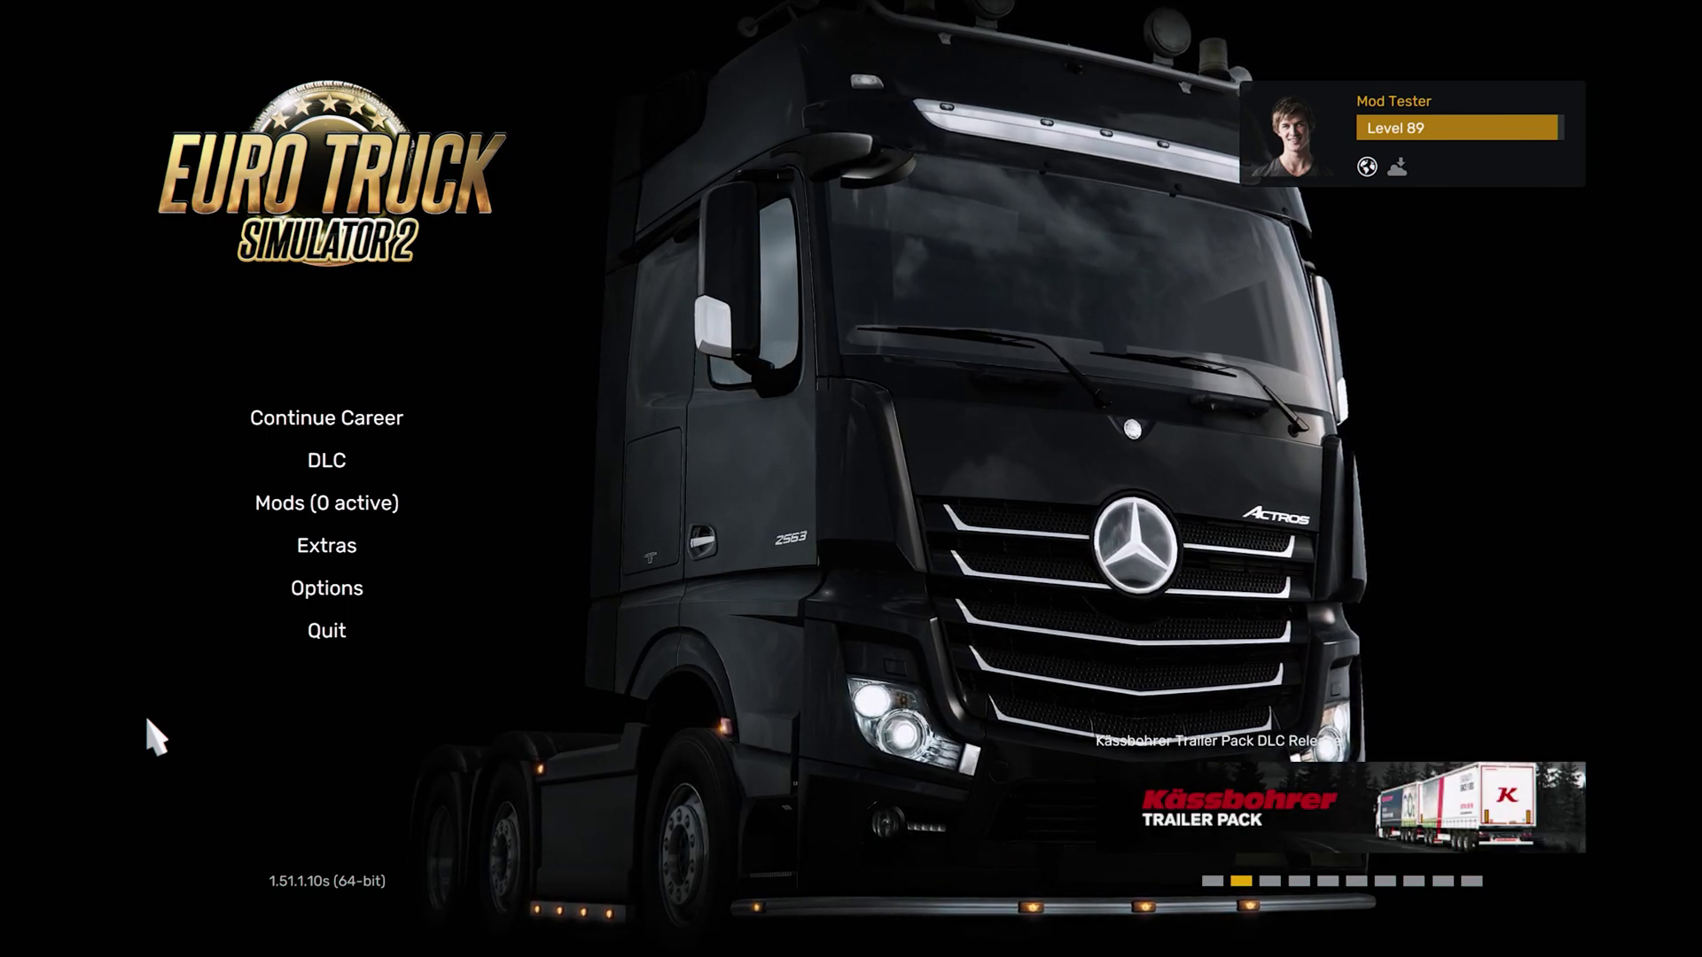
# In the mod manager, activate The Great Steppe assets and Def & Map packages
pyautogui.click(332, 511)
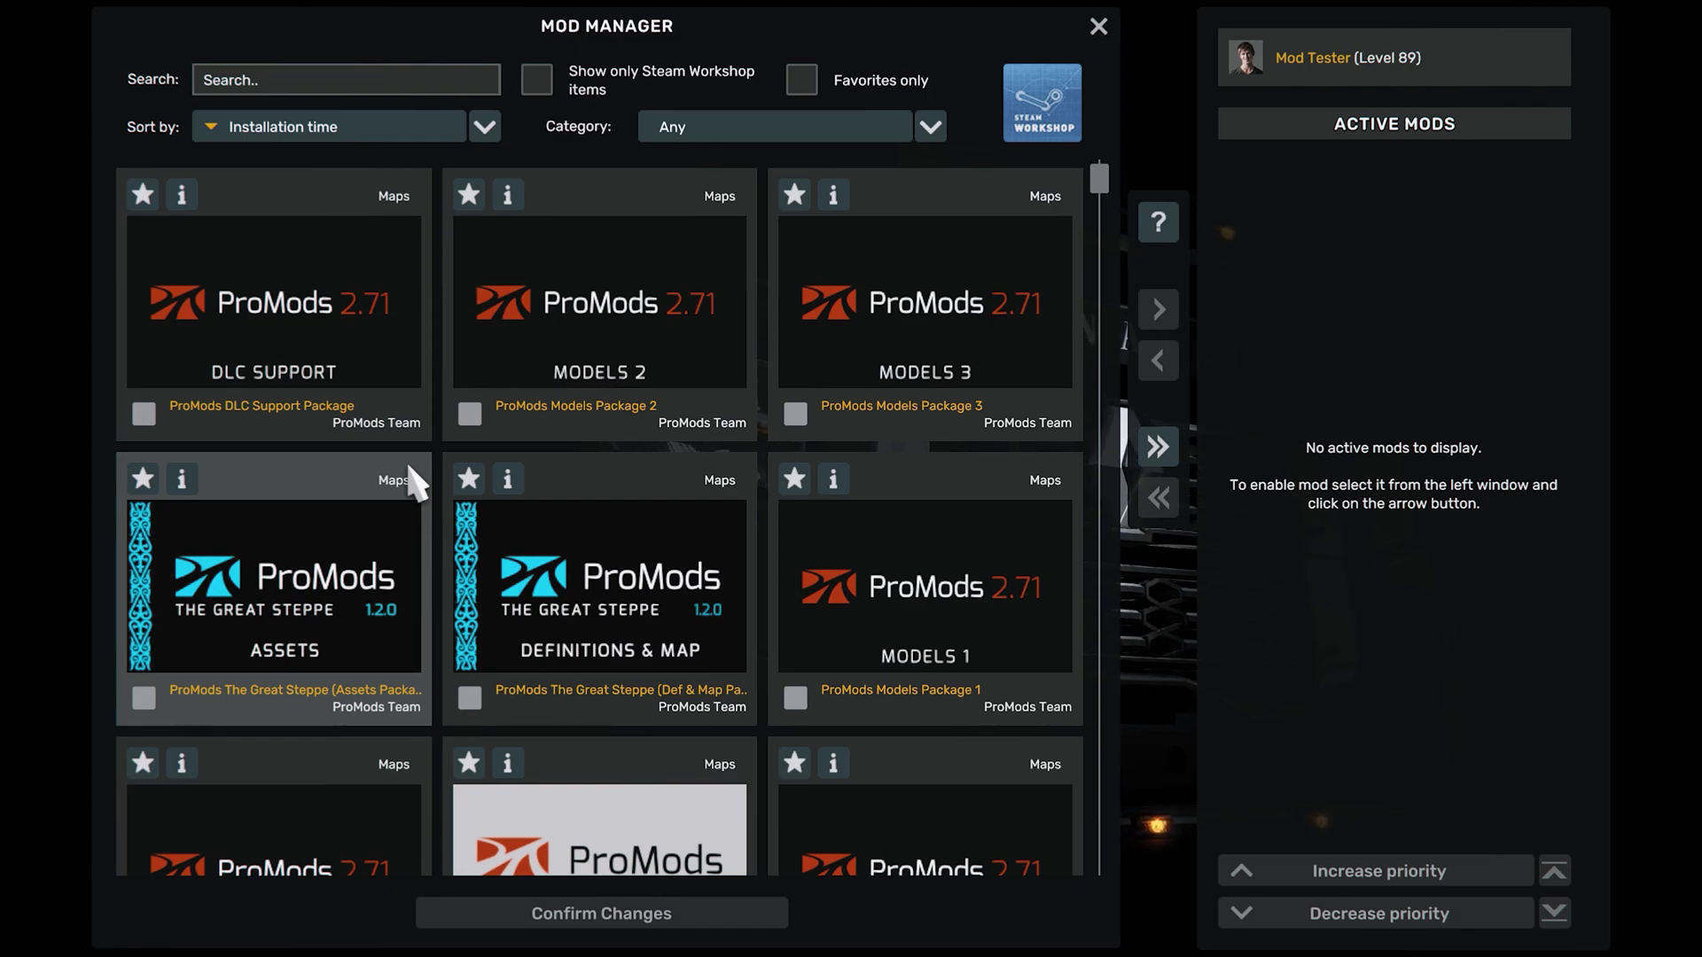
pyautogui.scroll(-2, 602, 707)
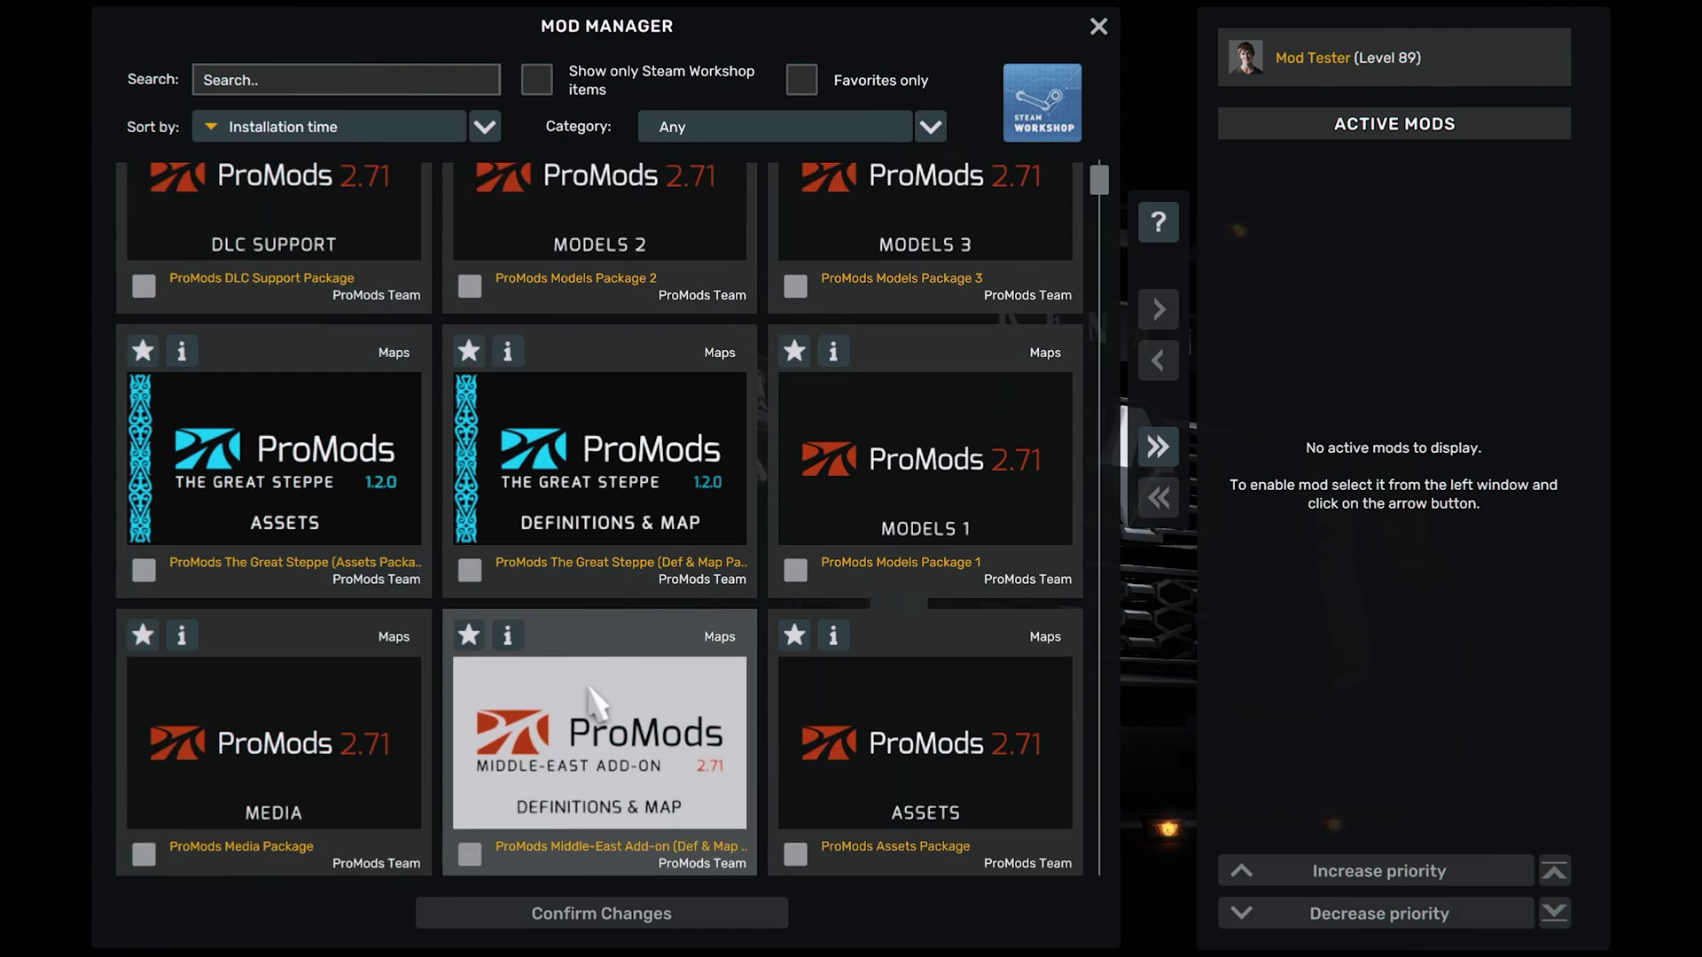
pyautogui.scroll(1, 591, 703)
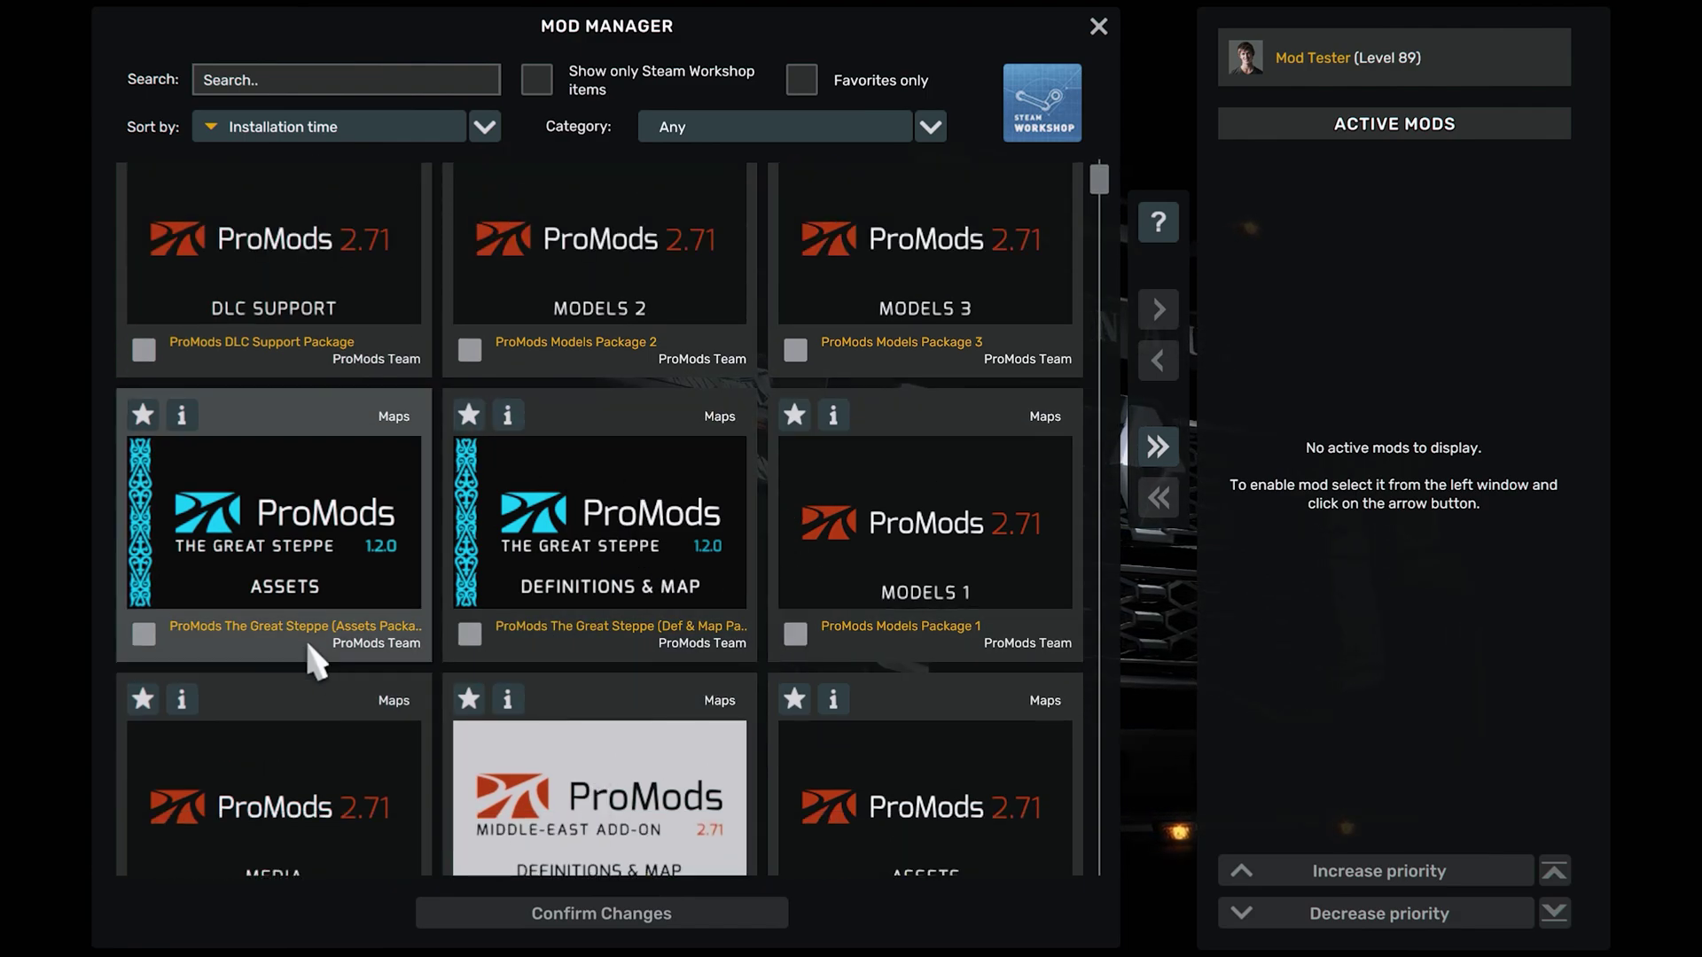
pyautogui.doubleClick(299, 592)
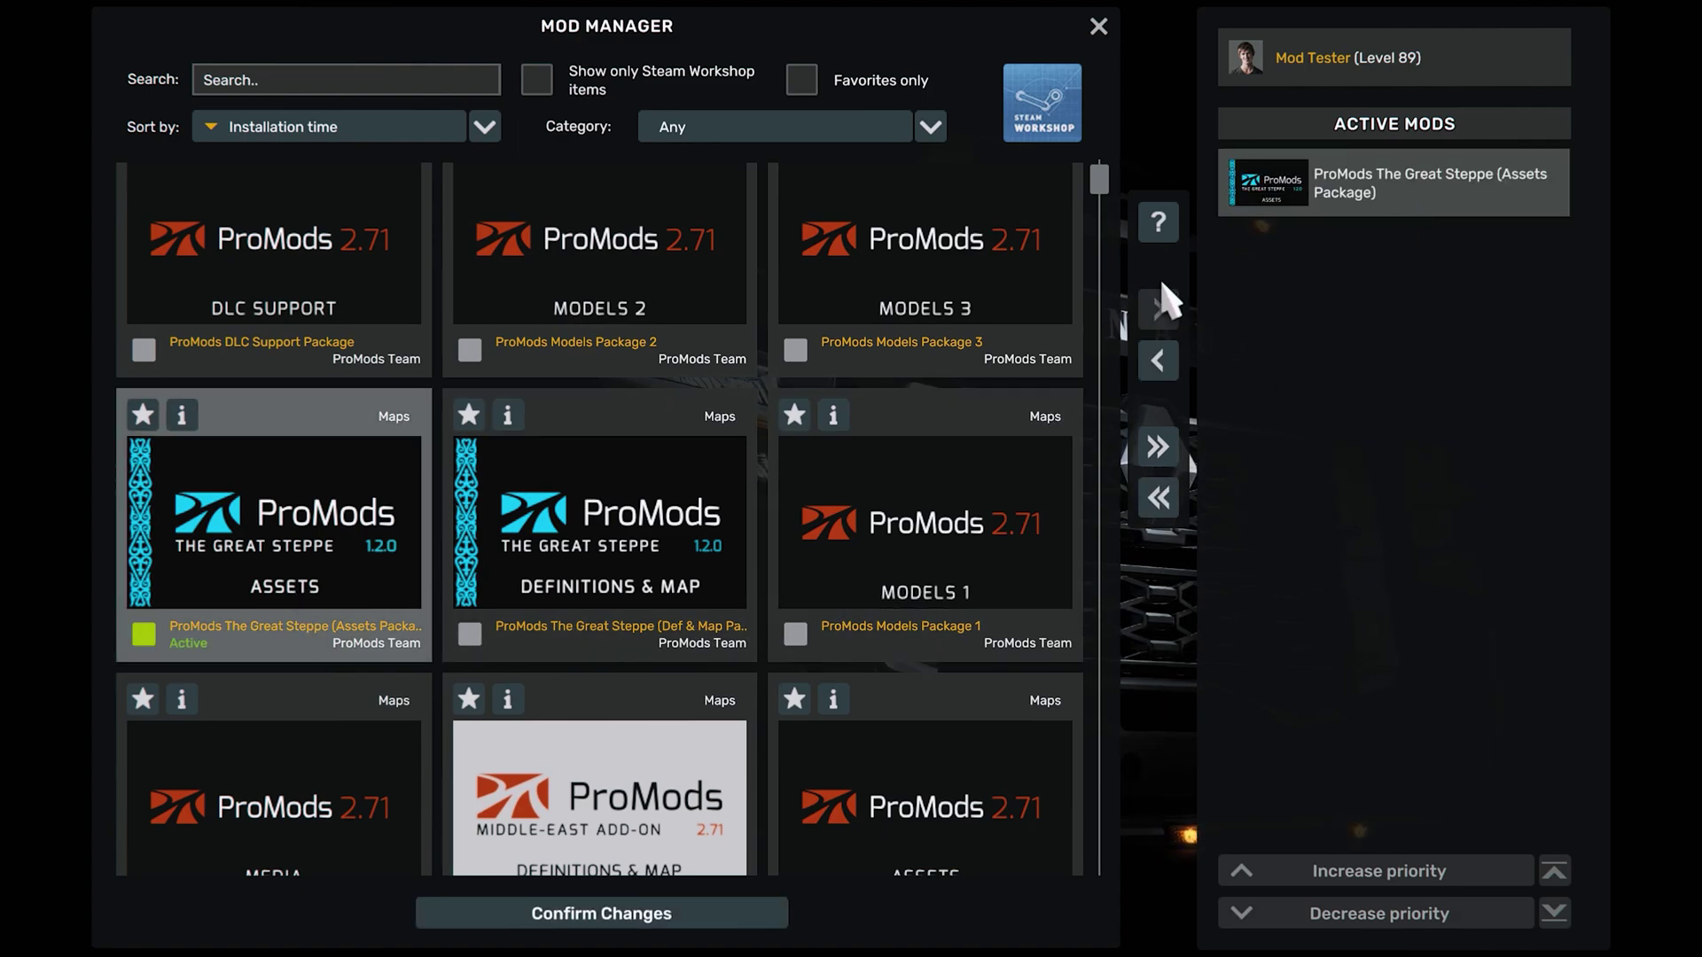
pyautogui.doubleClick(583, 575)
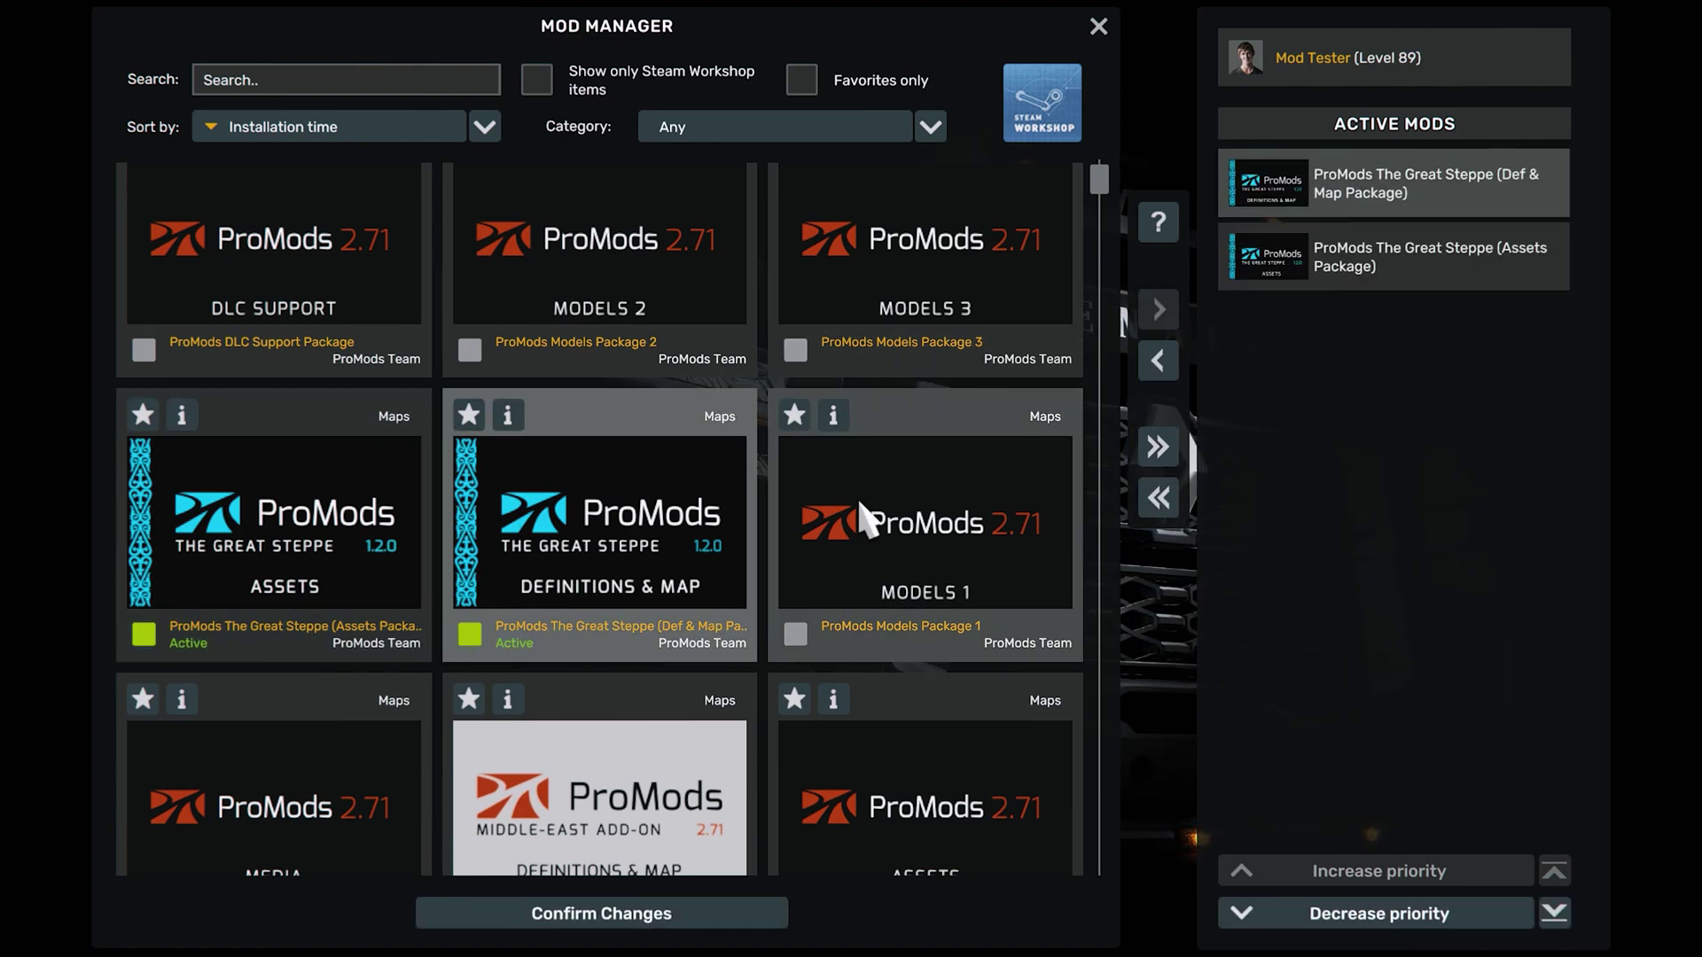
# Activate the ProMods Assets Package and ProMods Models Packages 3, 2 and 1
pyautogui.scroll(-2, 691, 613)
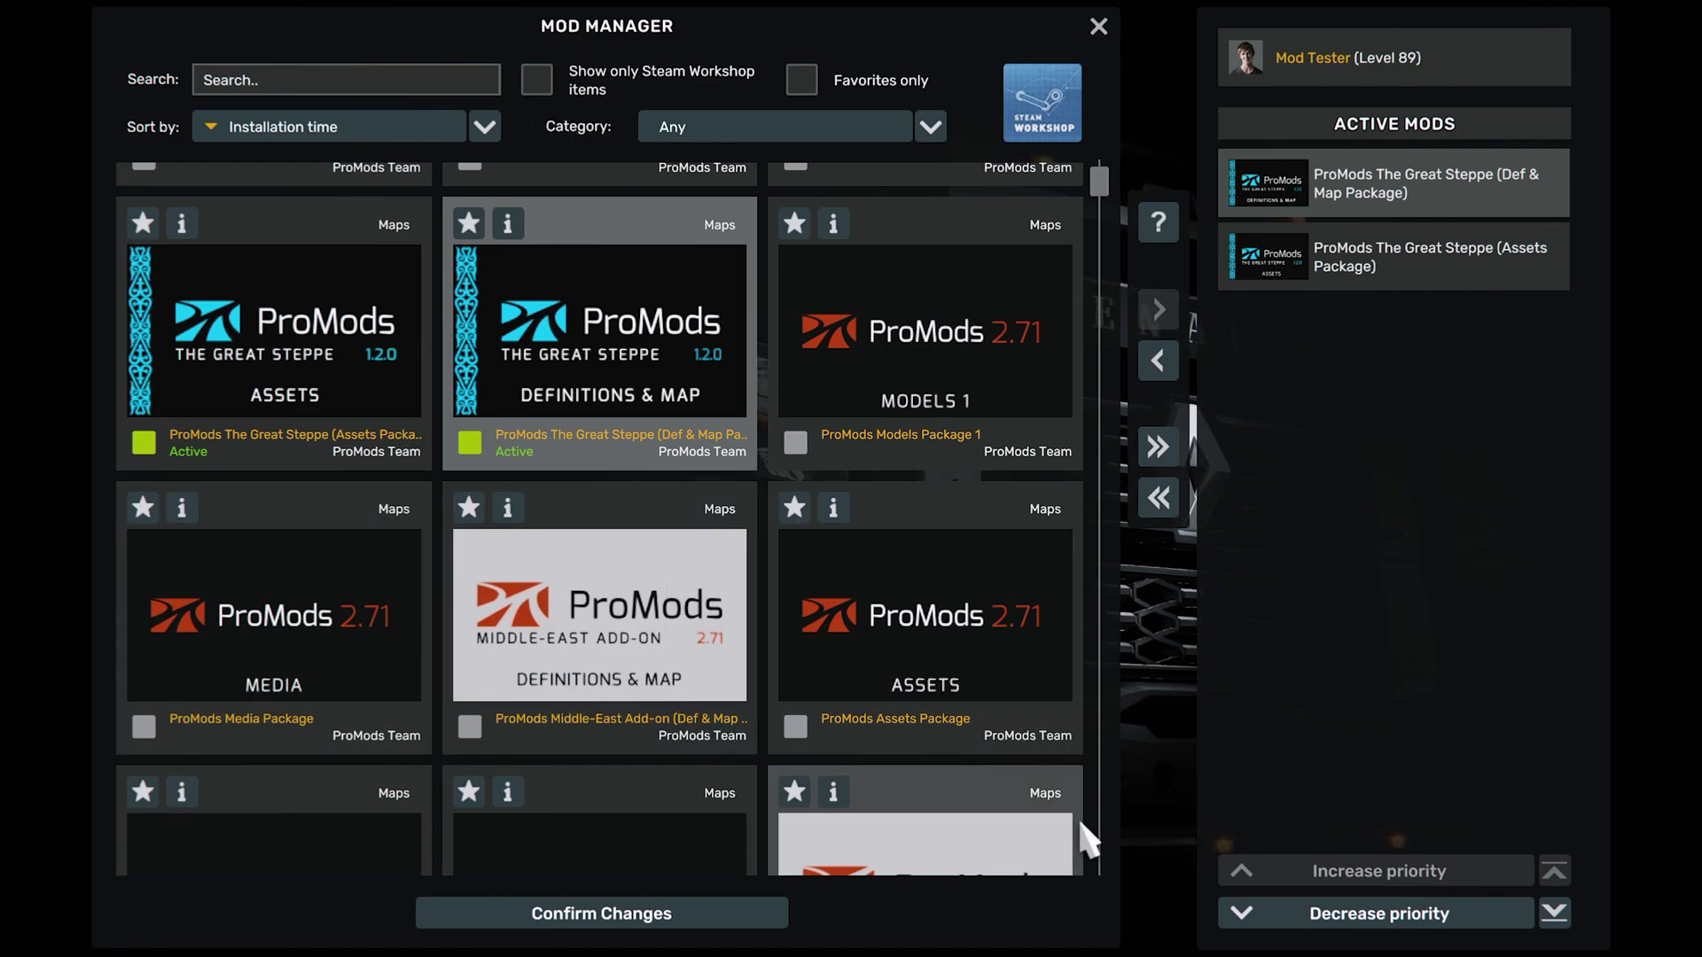
pyautogui.doubleClick(939, 699)
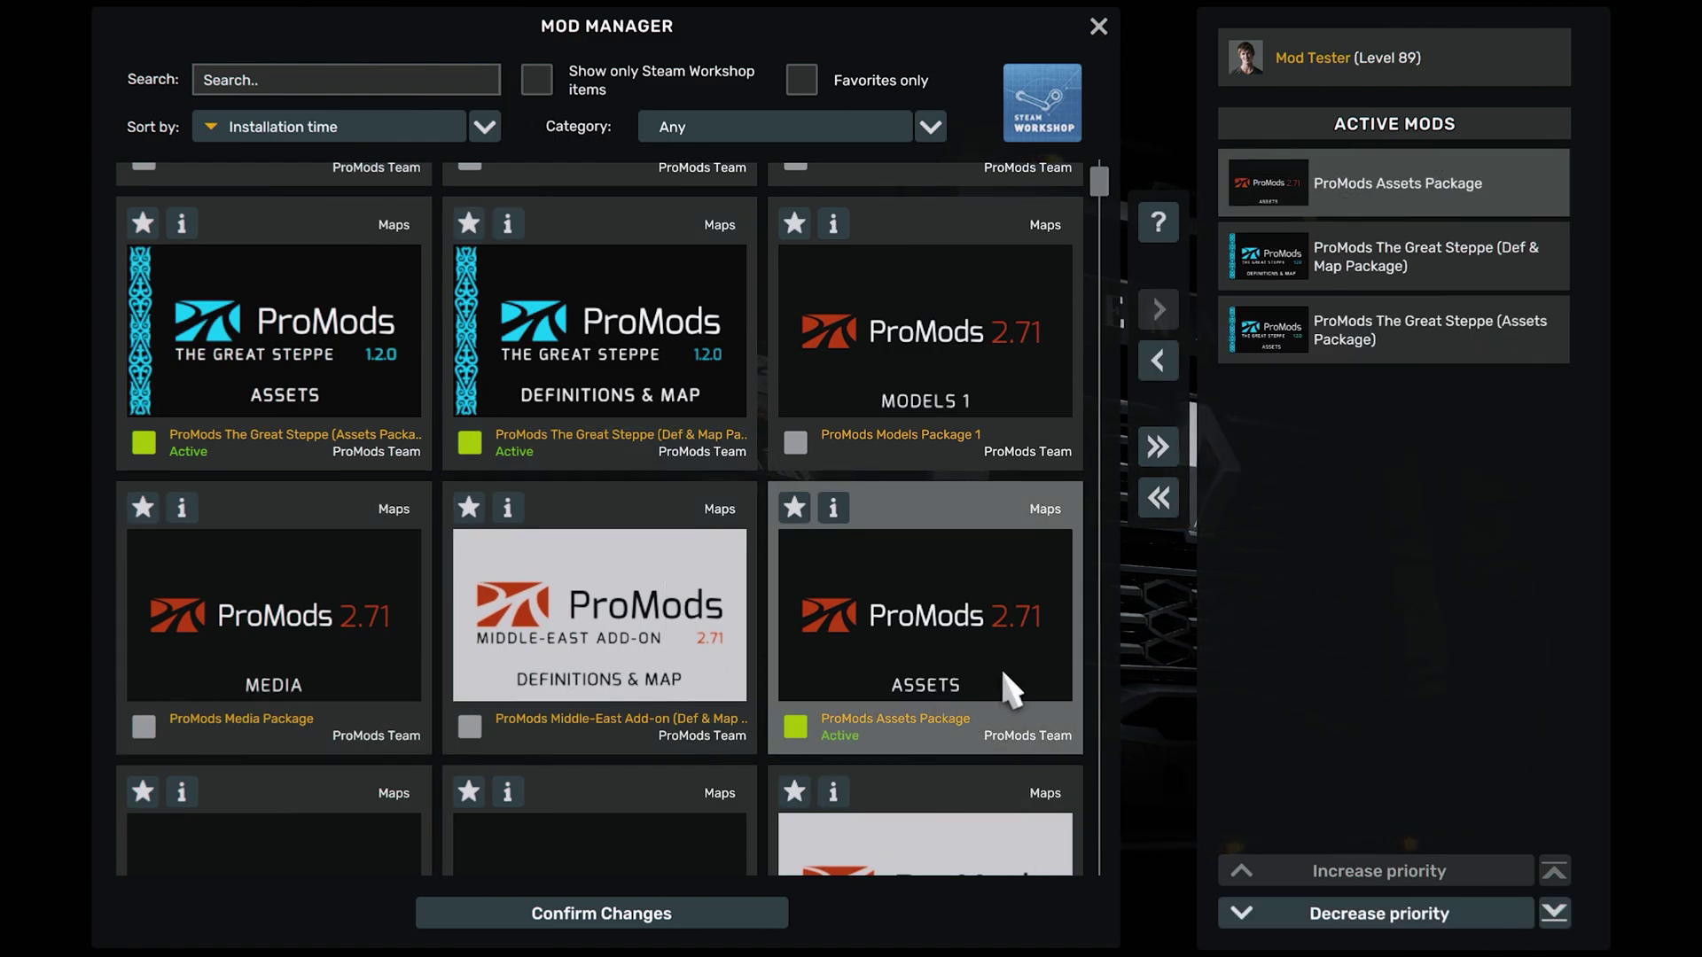
pyautogui.scroll(1, 895, 537)
pyautogui.scroll(1, 895, 536)
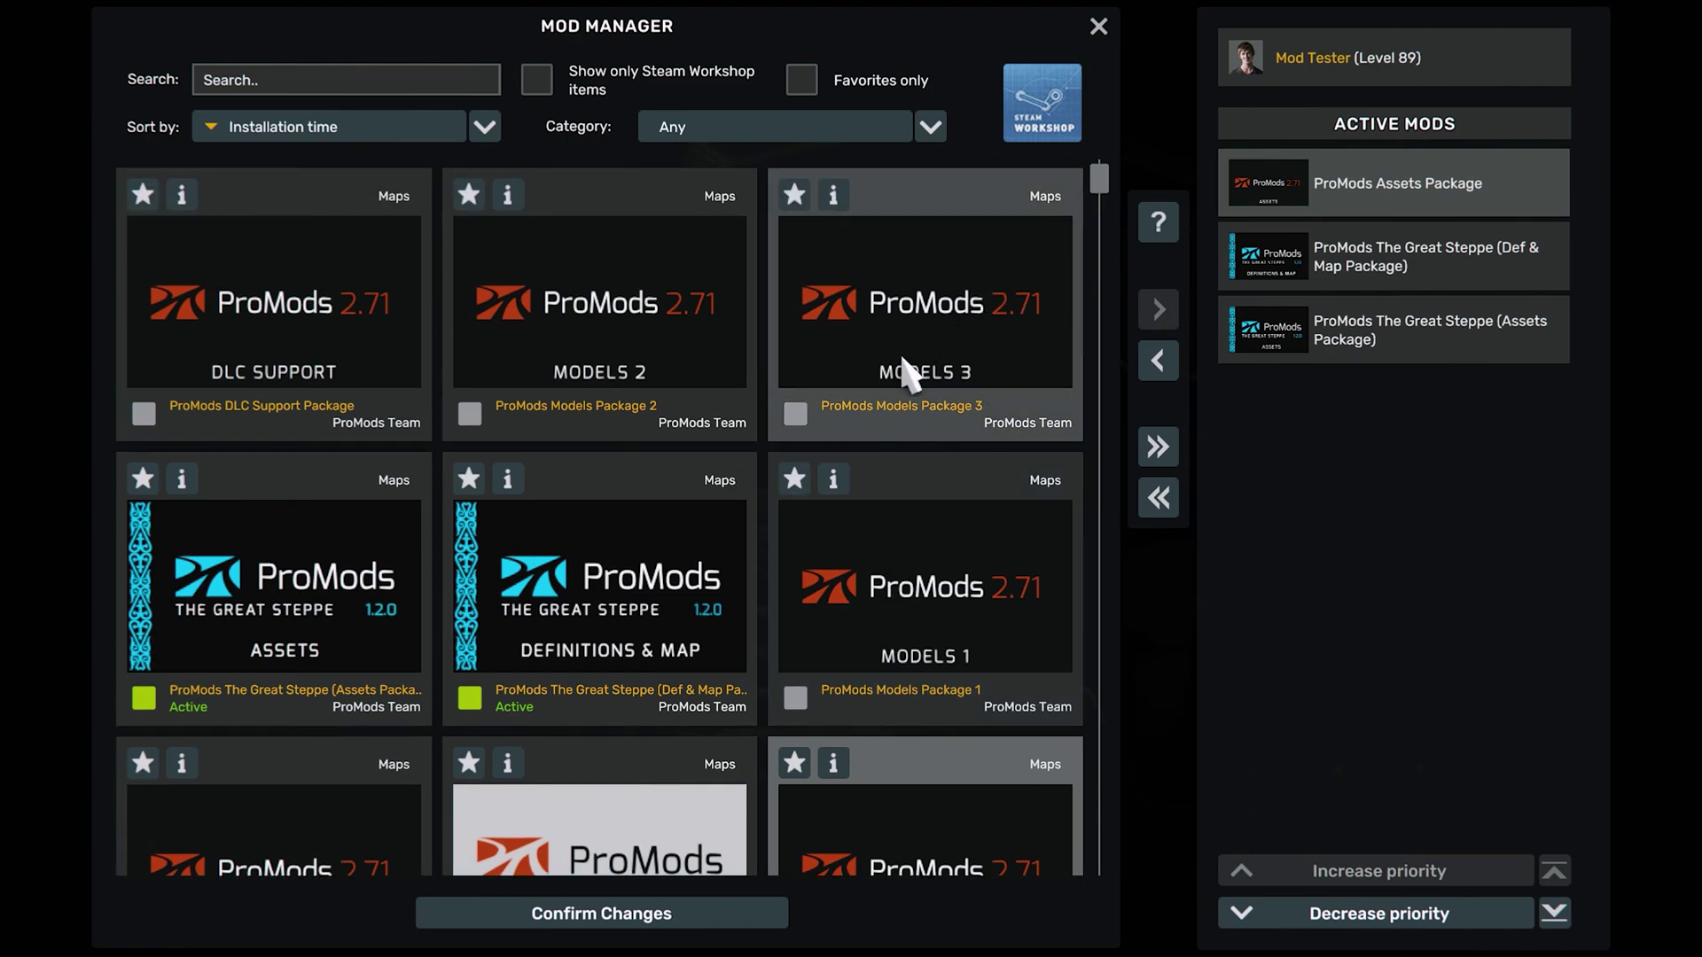
pyautogui.doubleClick(928, 337)
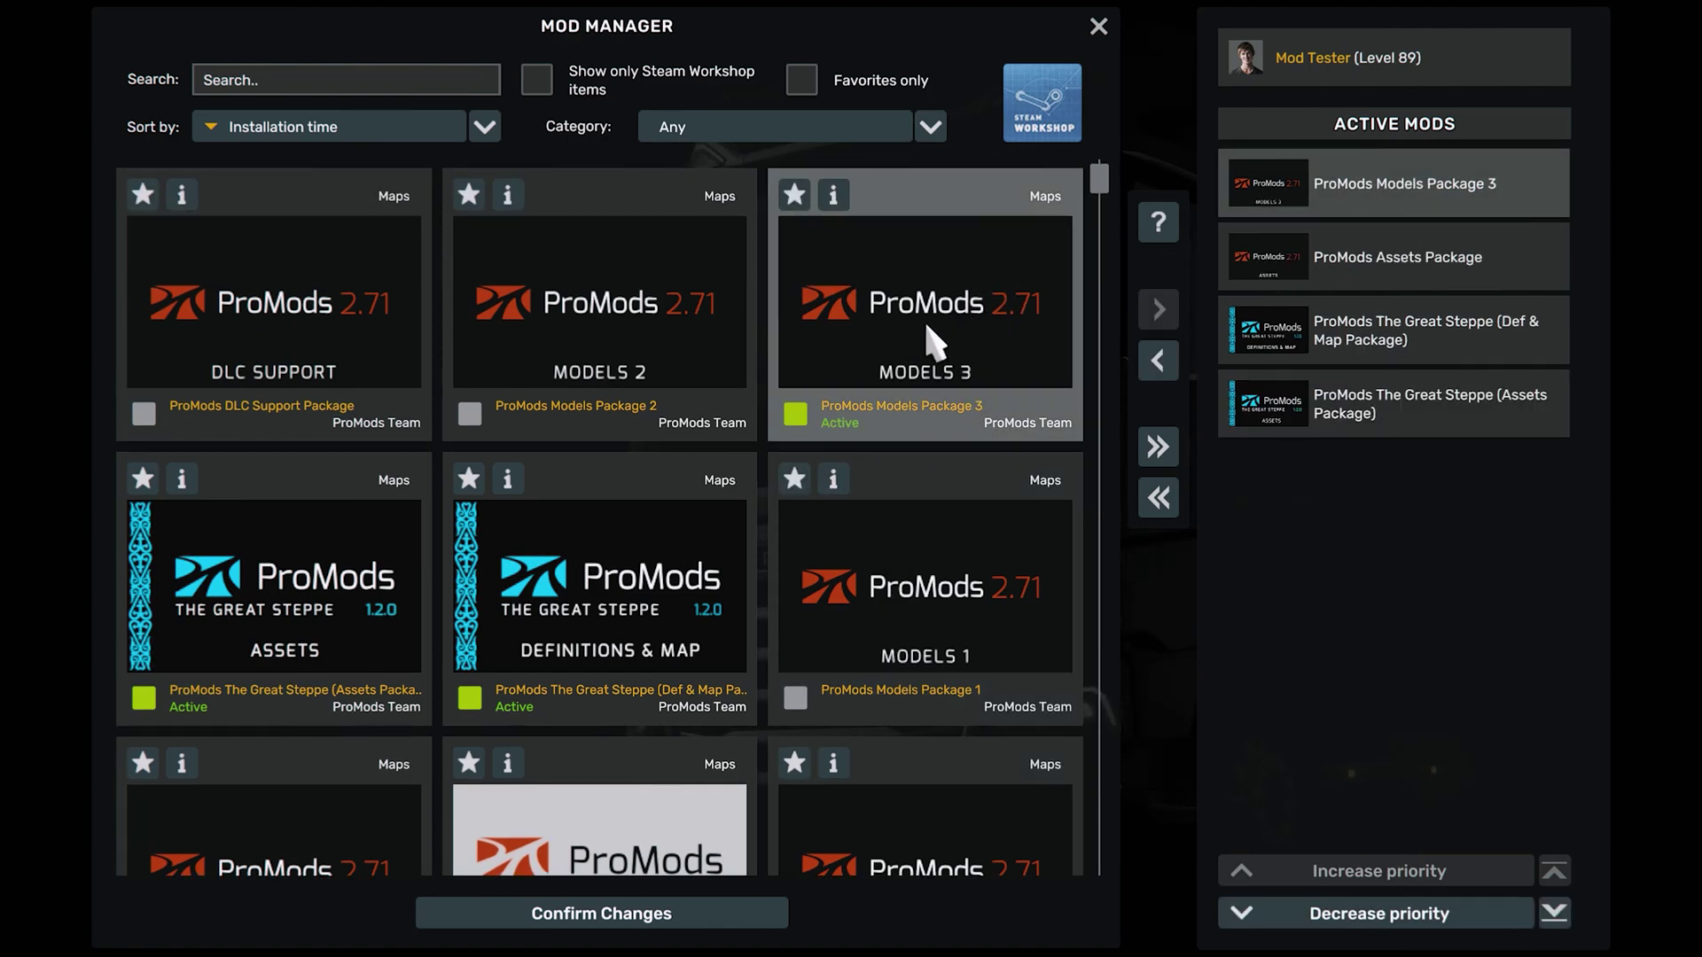
pyautogui.doubleClick(594, 346)
pyautogui.doubleClick(956, 642)
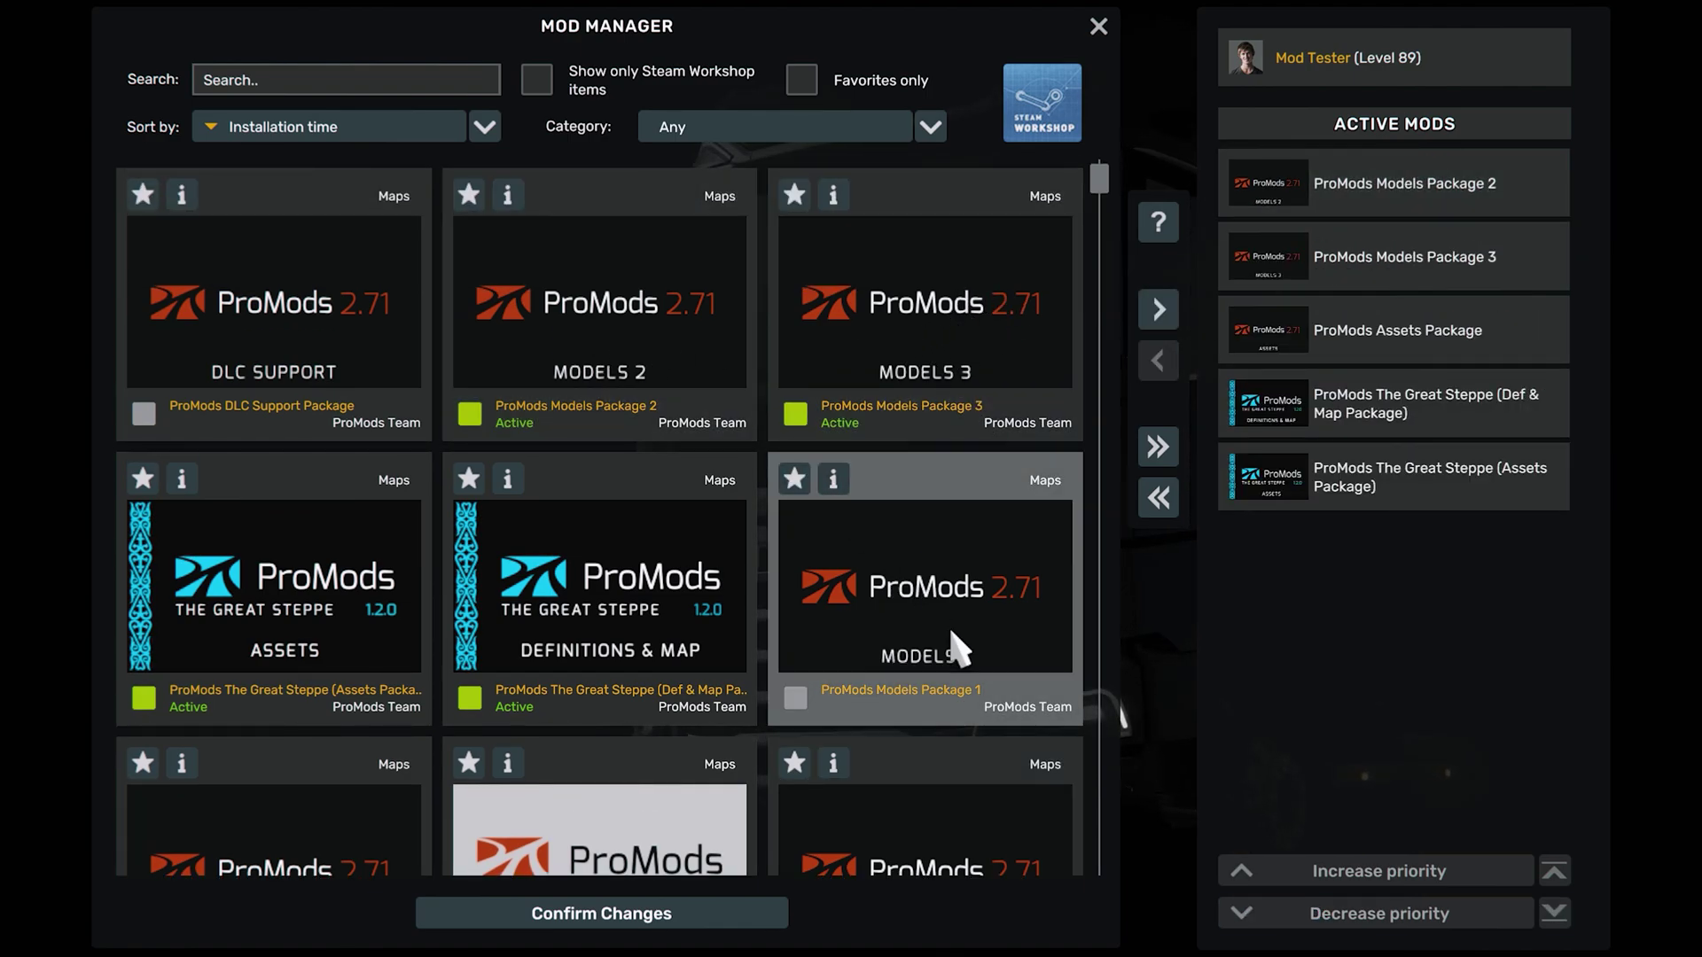
# Activate the ProMods Media, Map, Definition and DLC Support packages
pyautogui.scroll(-3, 889, 628)
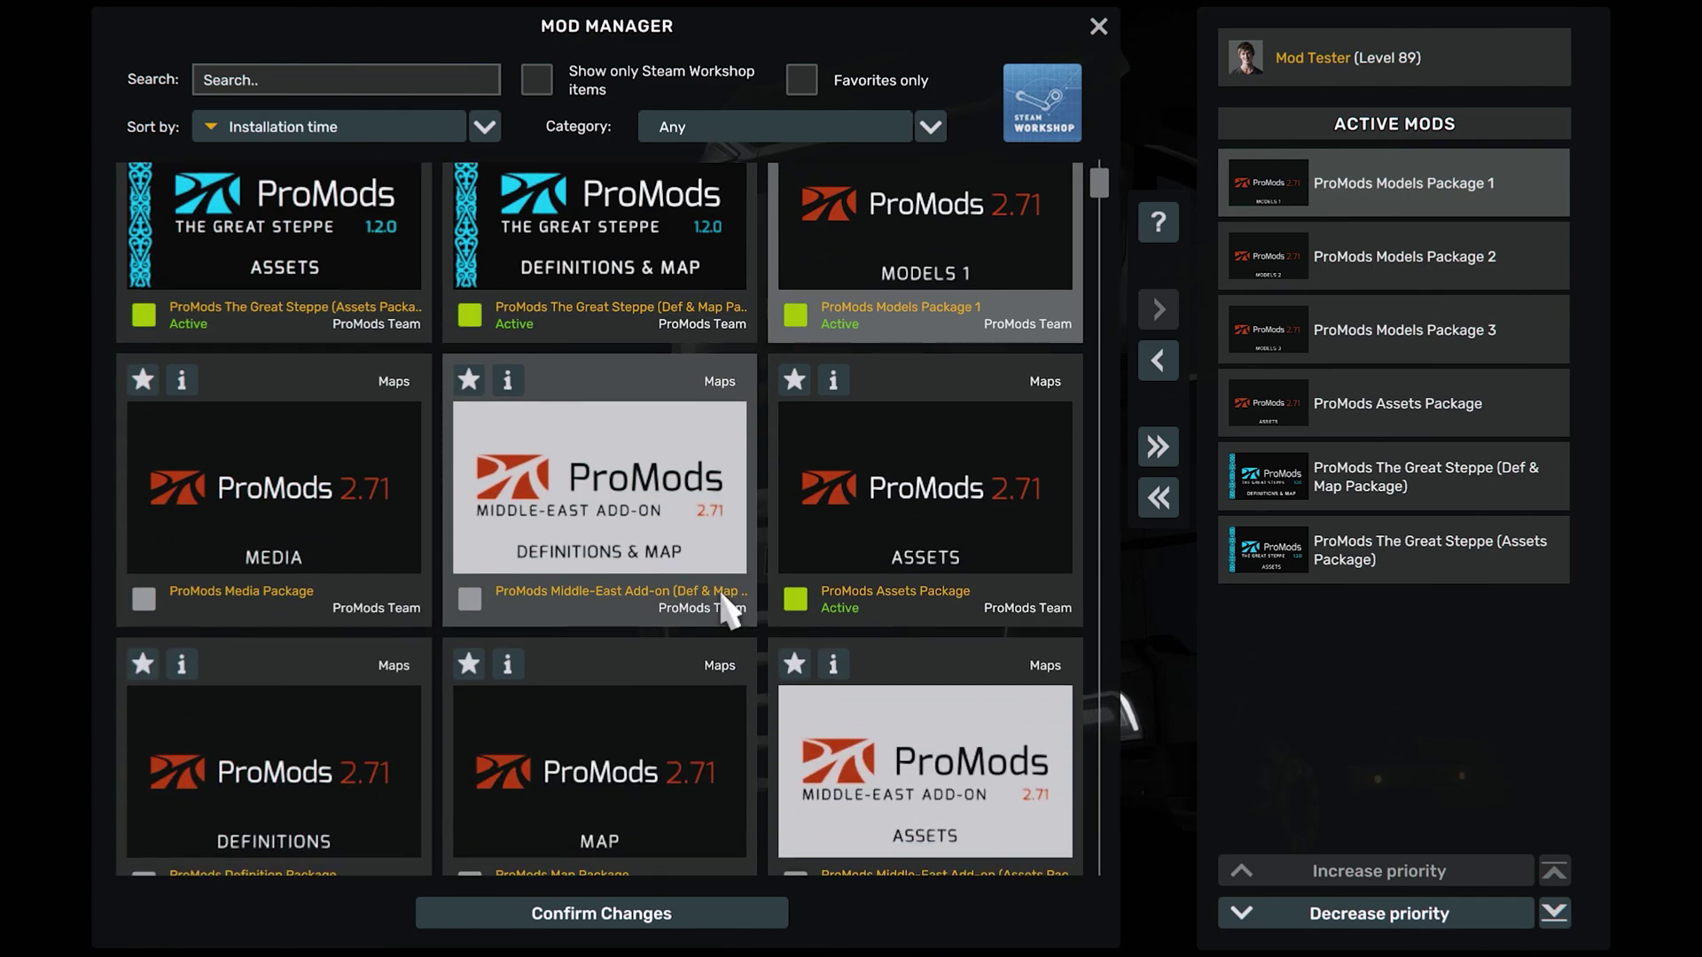
pyautogui.scroll(-1, 723, 610)
pyautogui.doubleClick(256, 434)
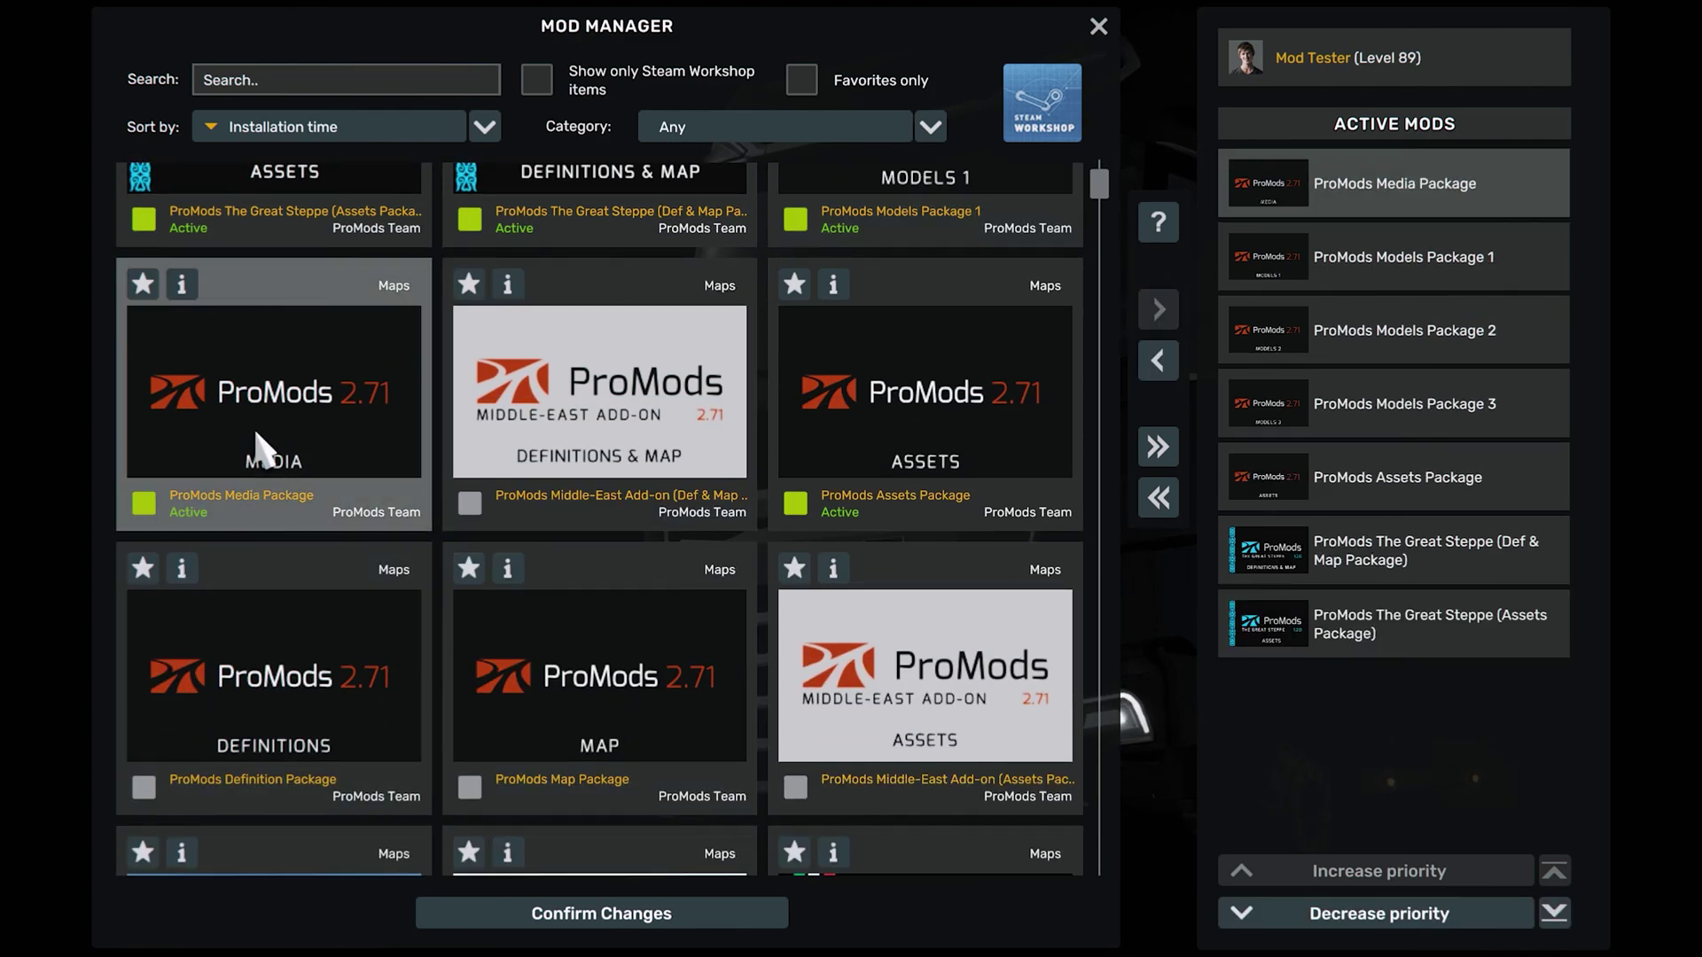
pyautogui.doubleClick(653, 726)
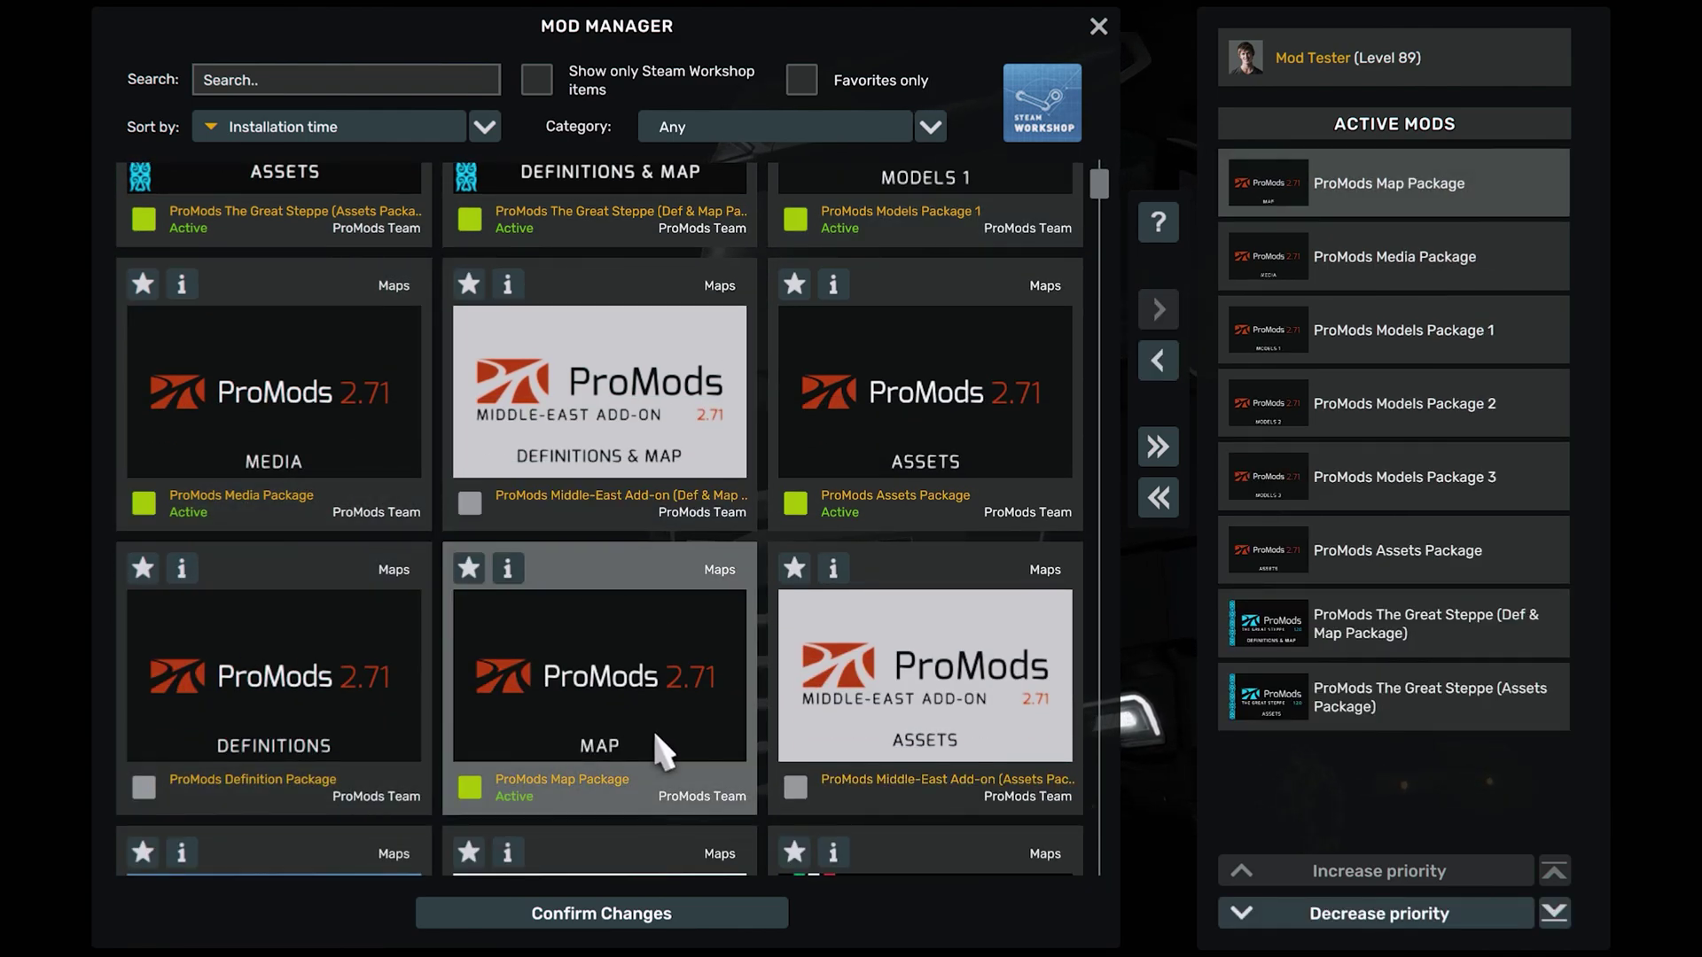
pyautogui.doubleClick(284, 758)
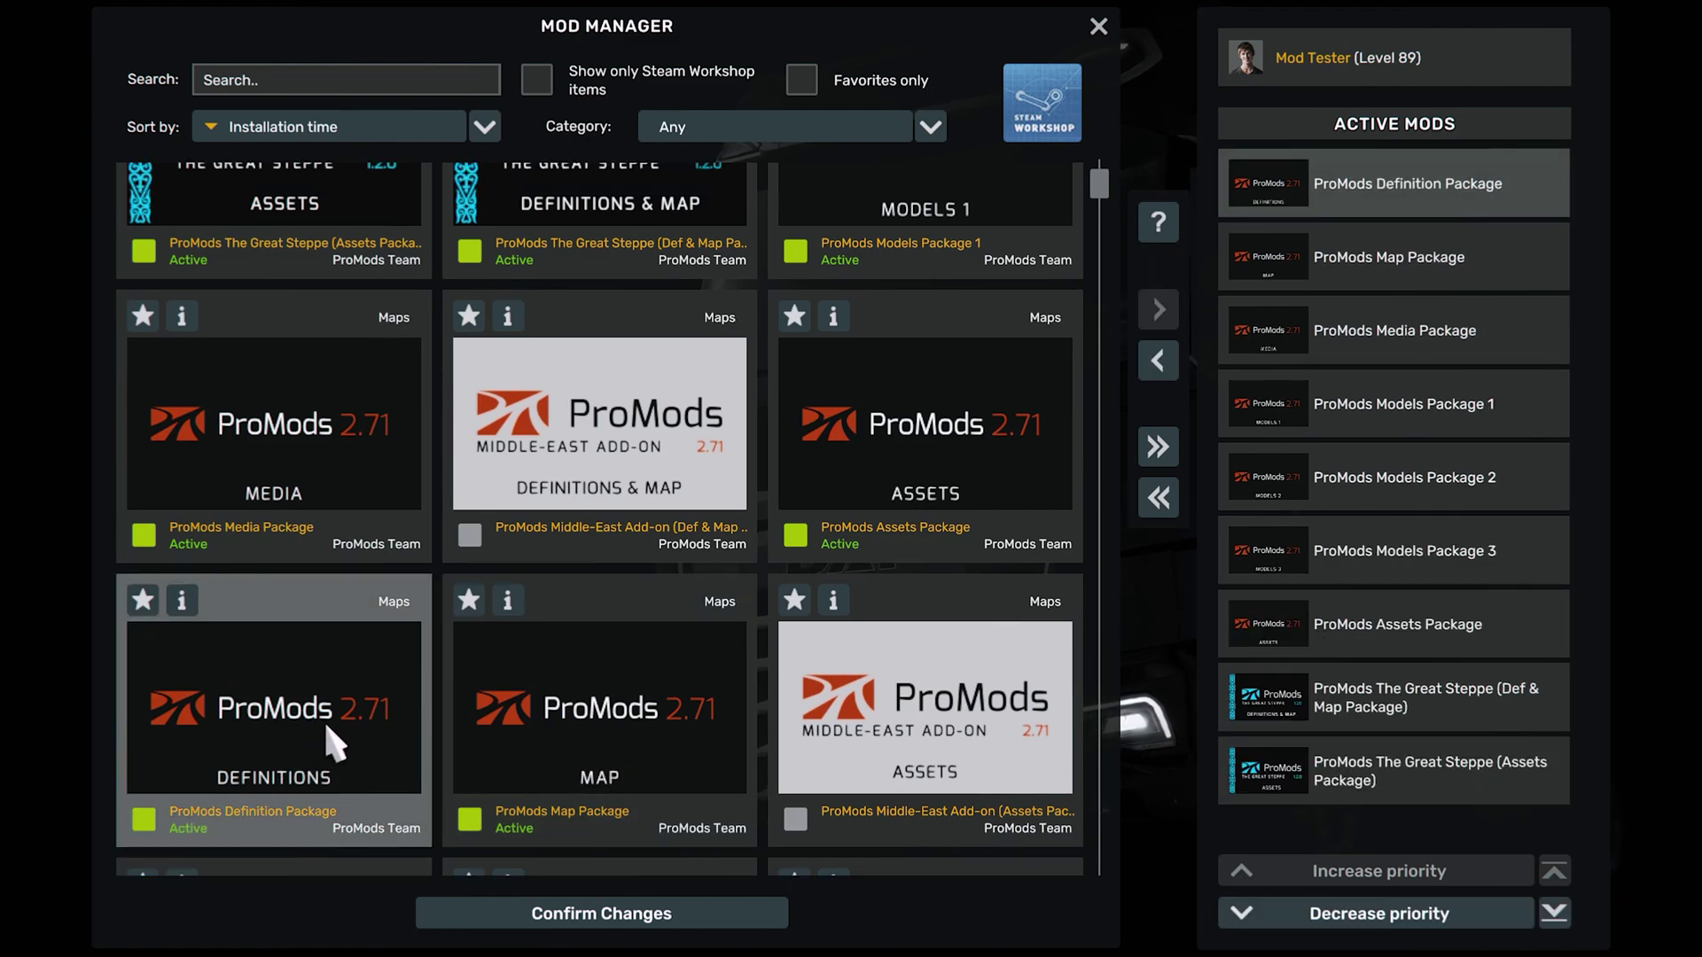
pyautogui.scroll(2, 330, 744)
pyautogui.scroll(3, 328, 727)
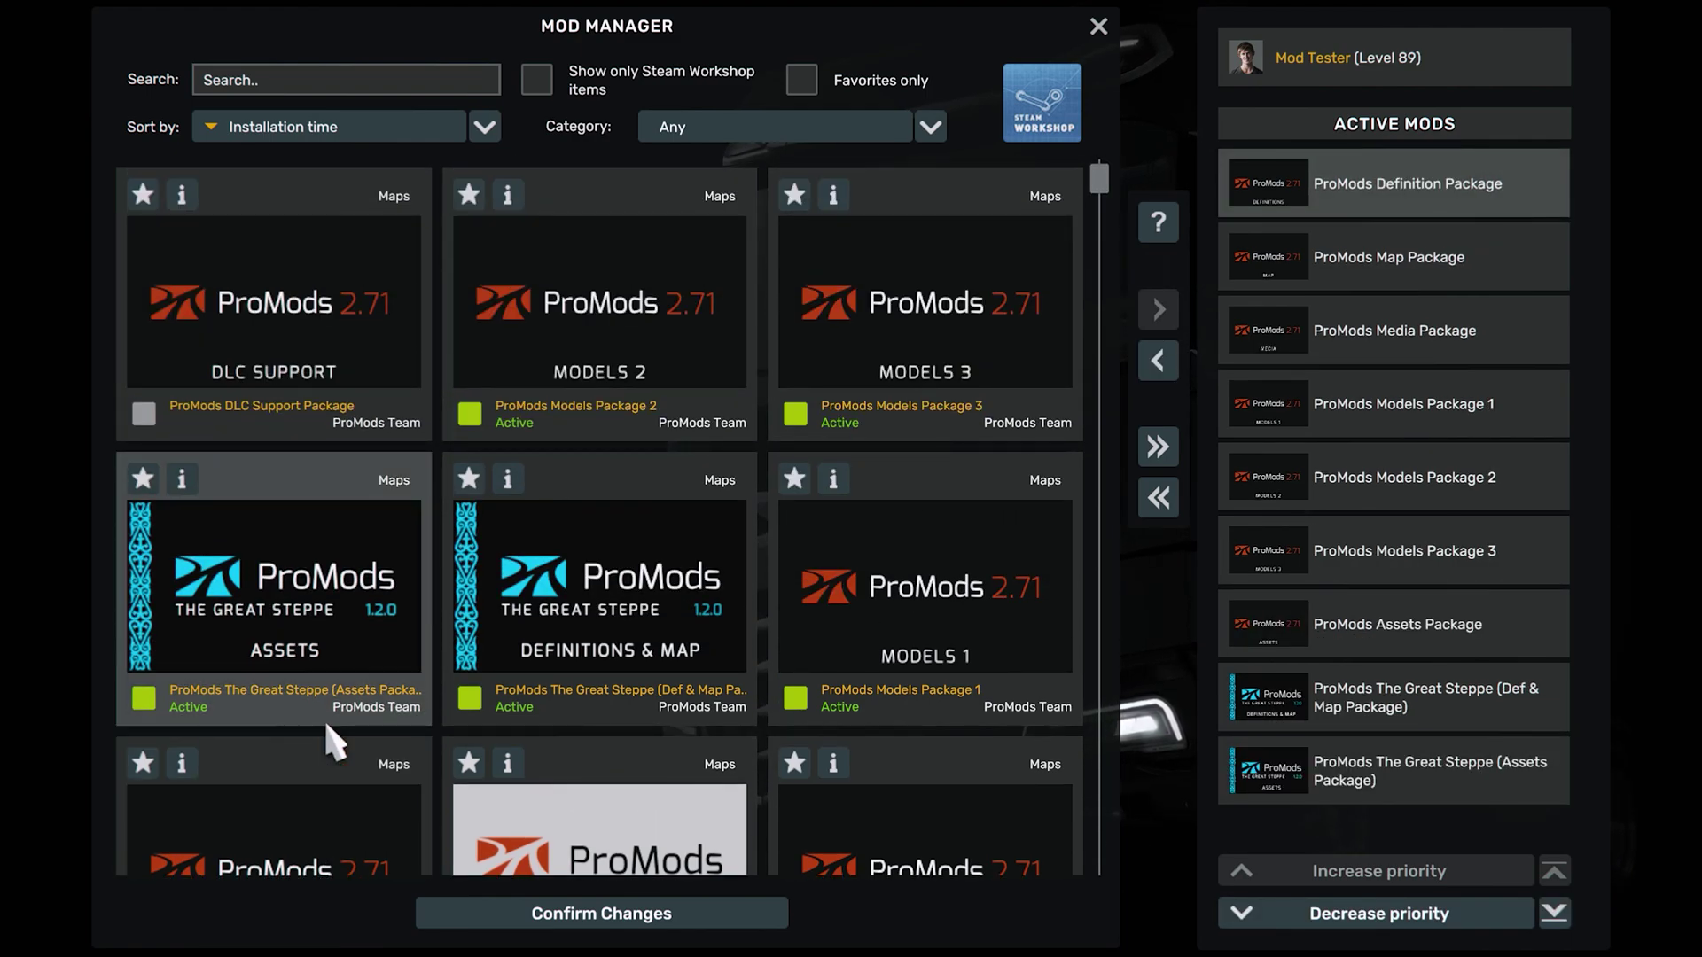
pyautogui.click(295, 335)
pyautogui.doubleClick(295, 337)
# Activate the Middle-East add-on assets and Def & Map packages
pyautogui.scroll(-4, 608, 437)
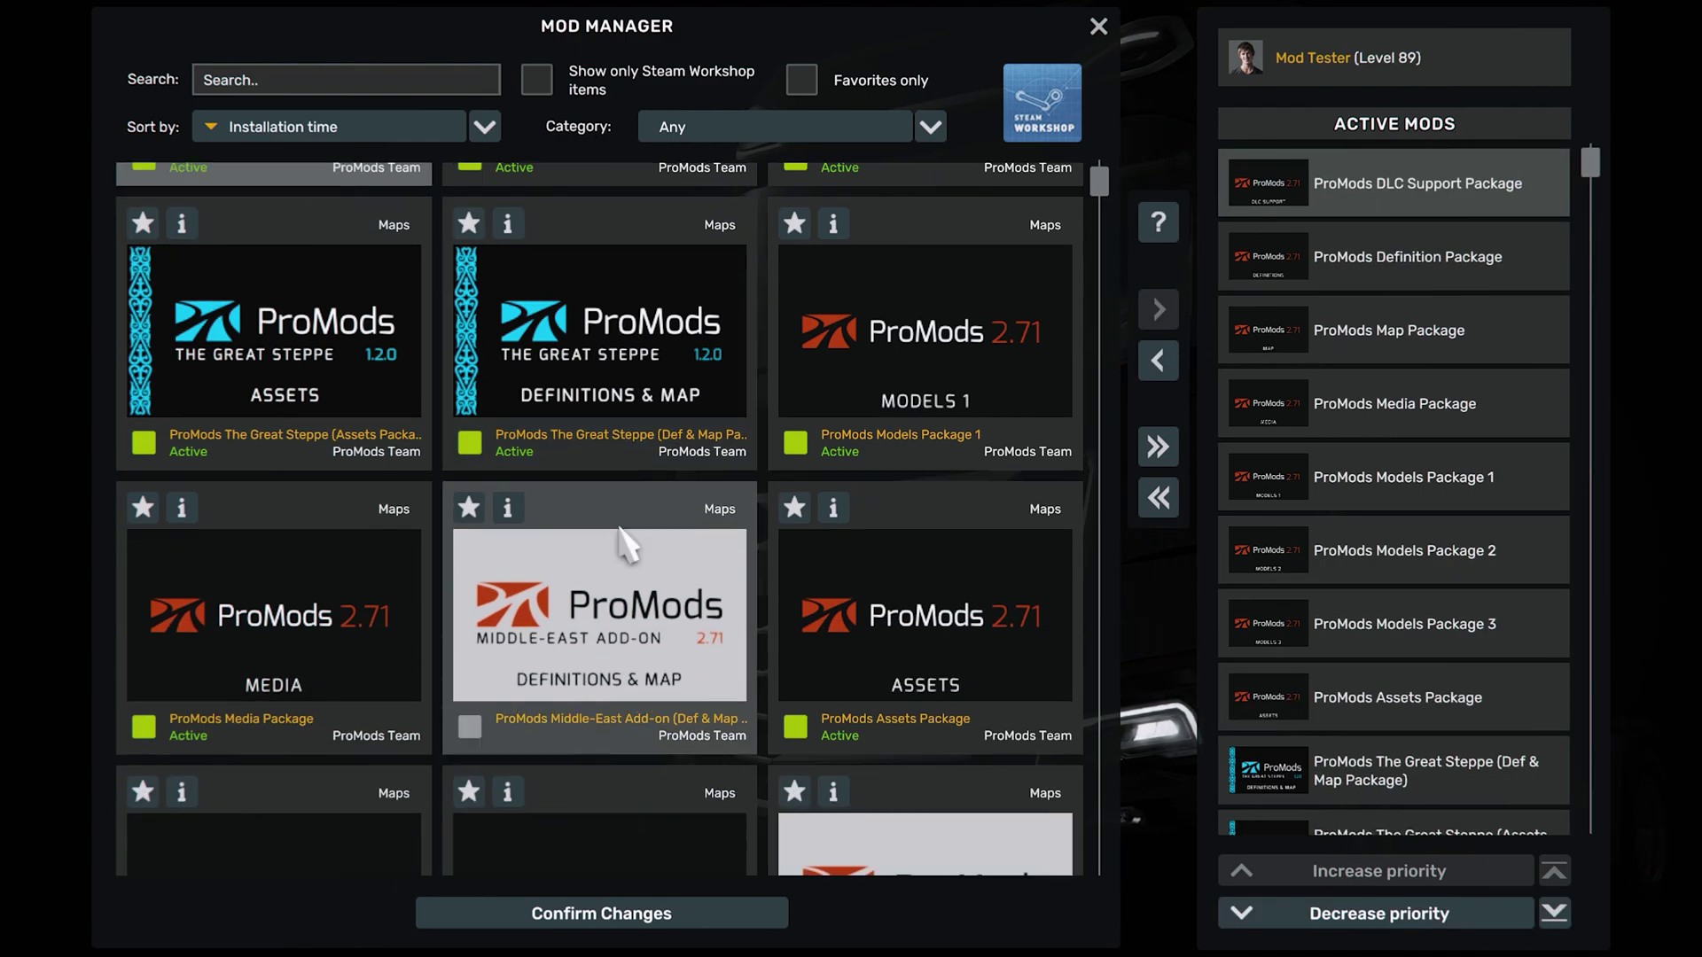
pyautogui.scroll(-2, 621, 536)
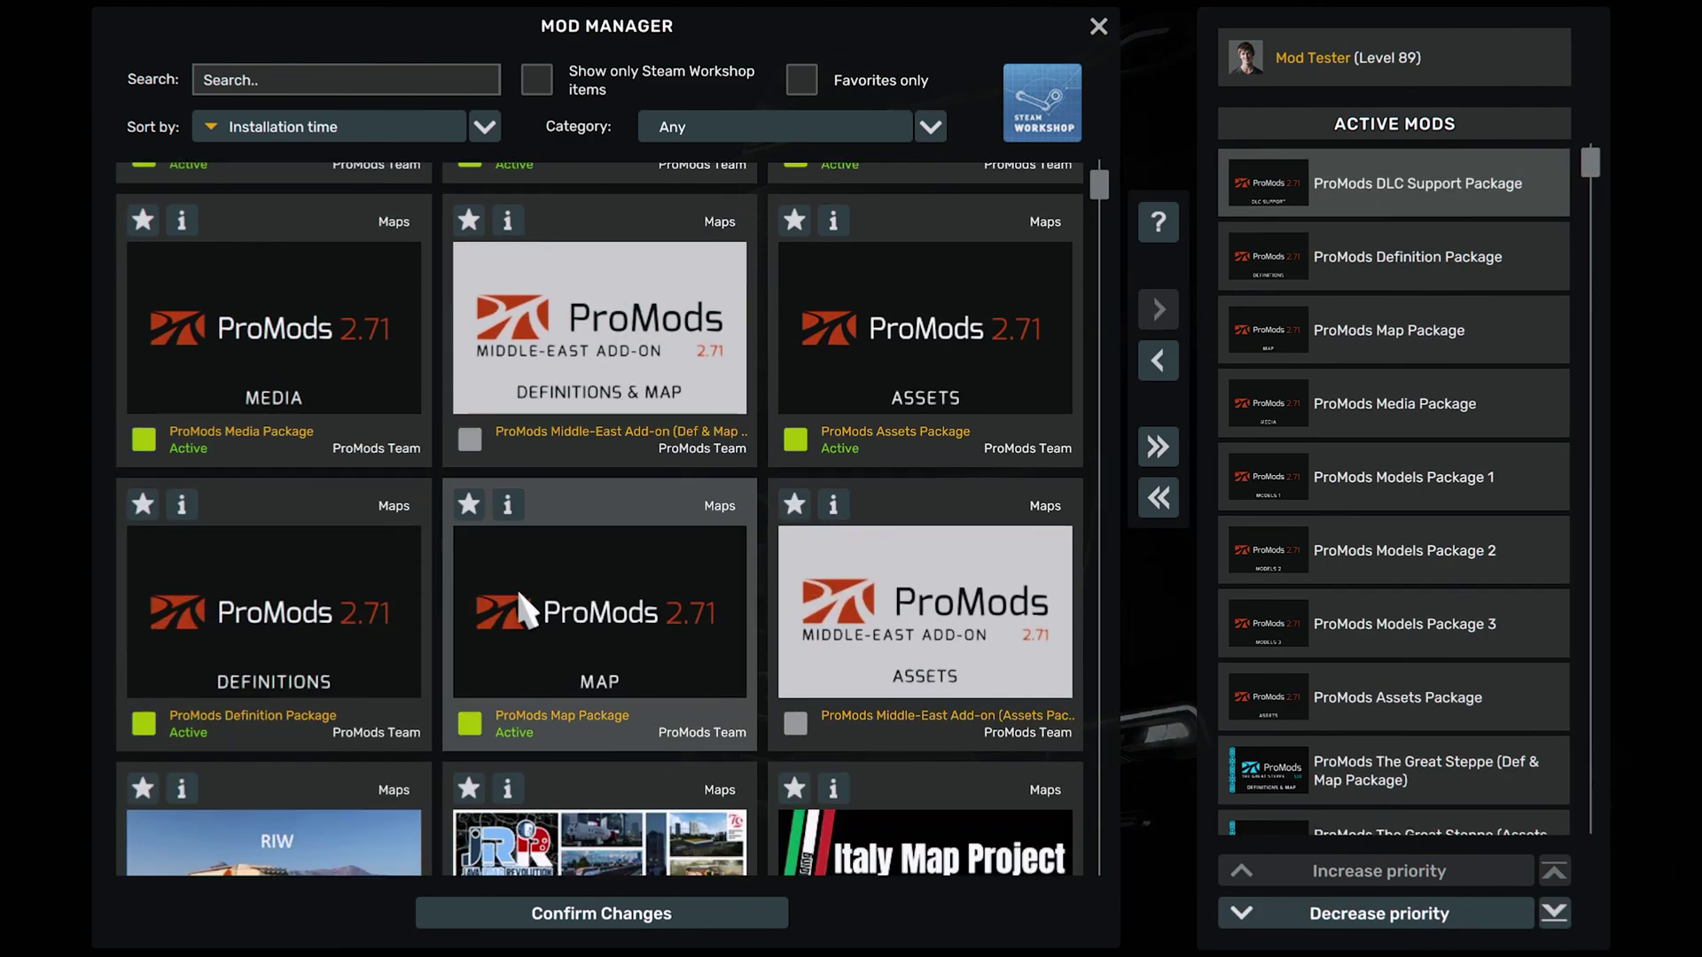
pyautogui.doubleClick(913, 655)
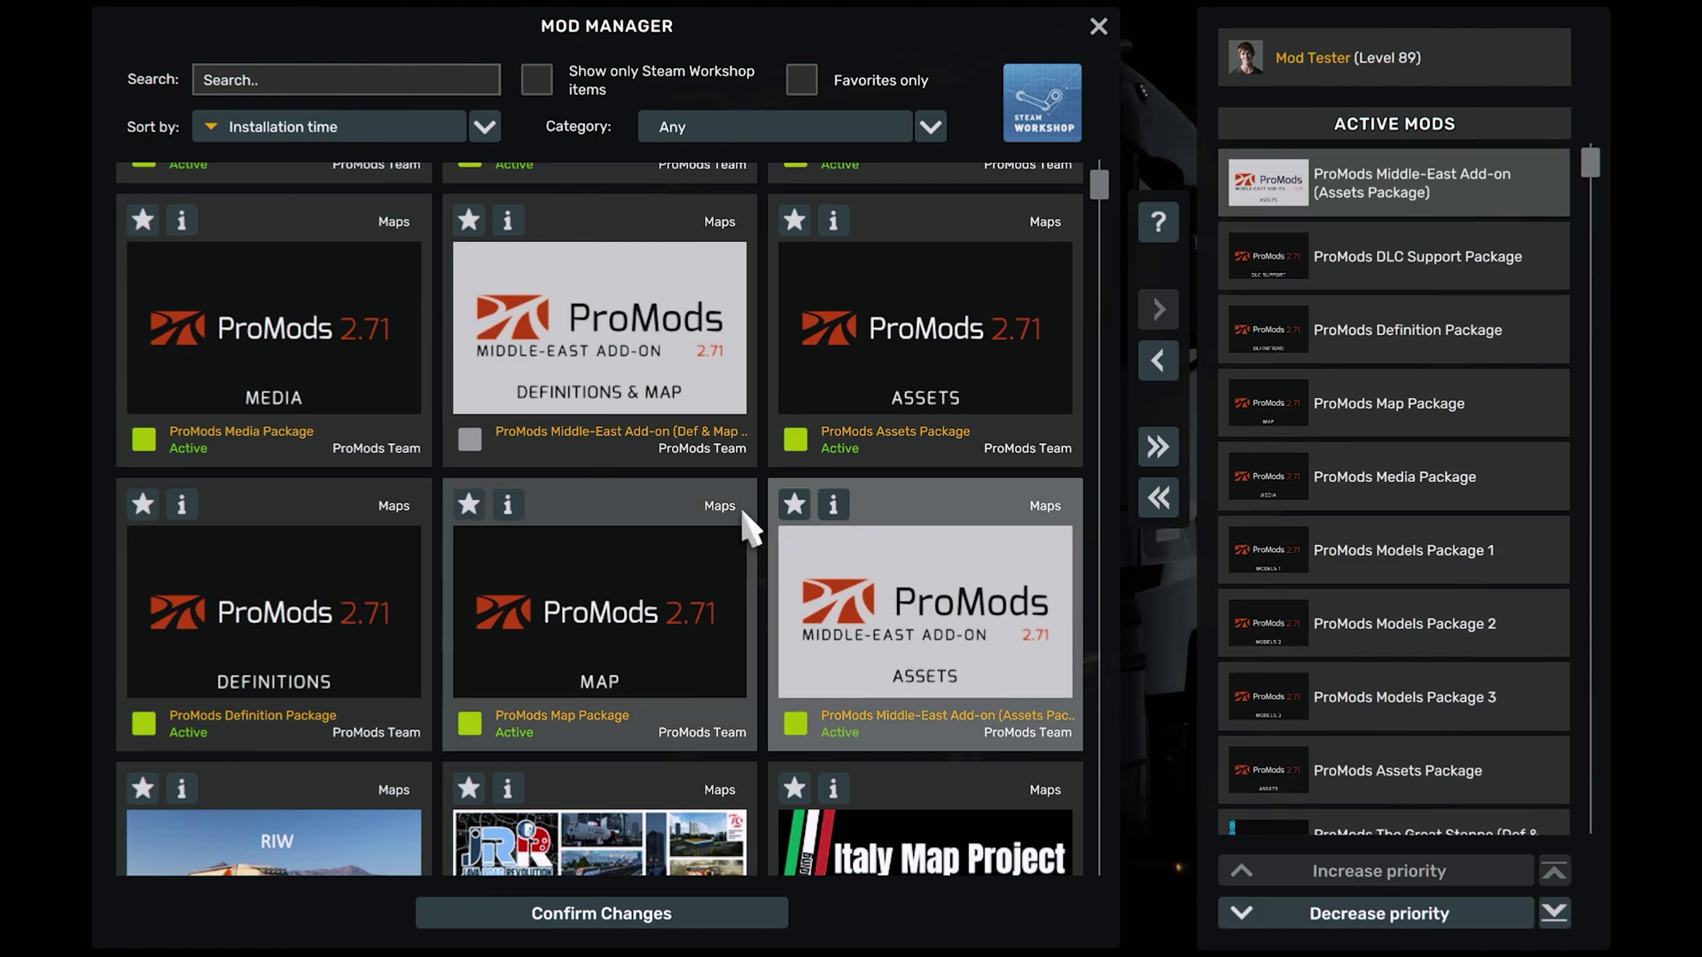
pyautogui.doubleClick(608, 359)
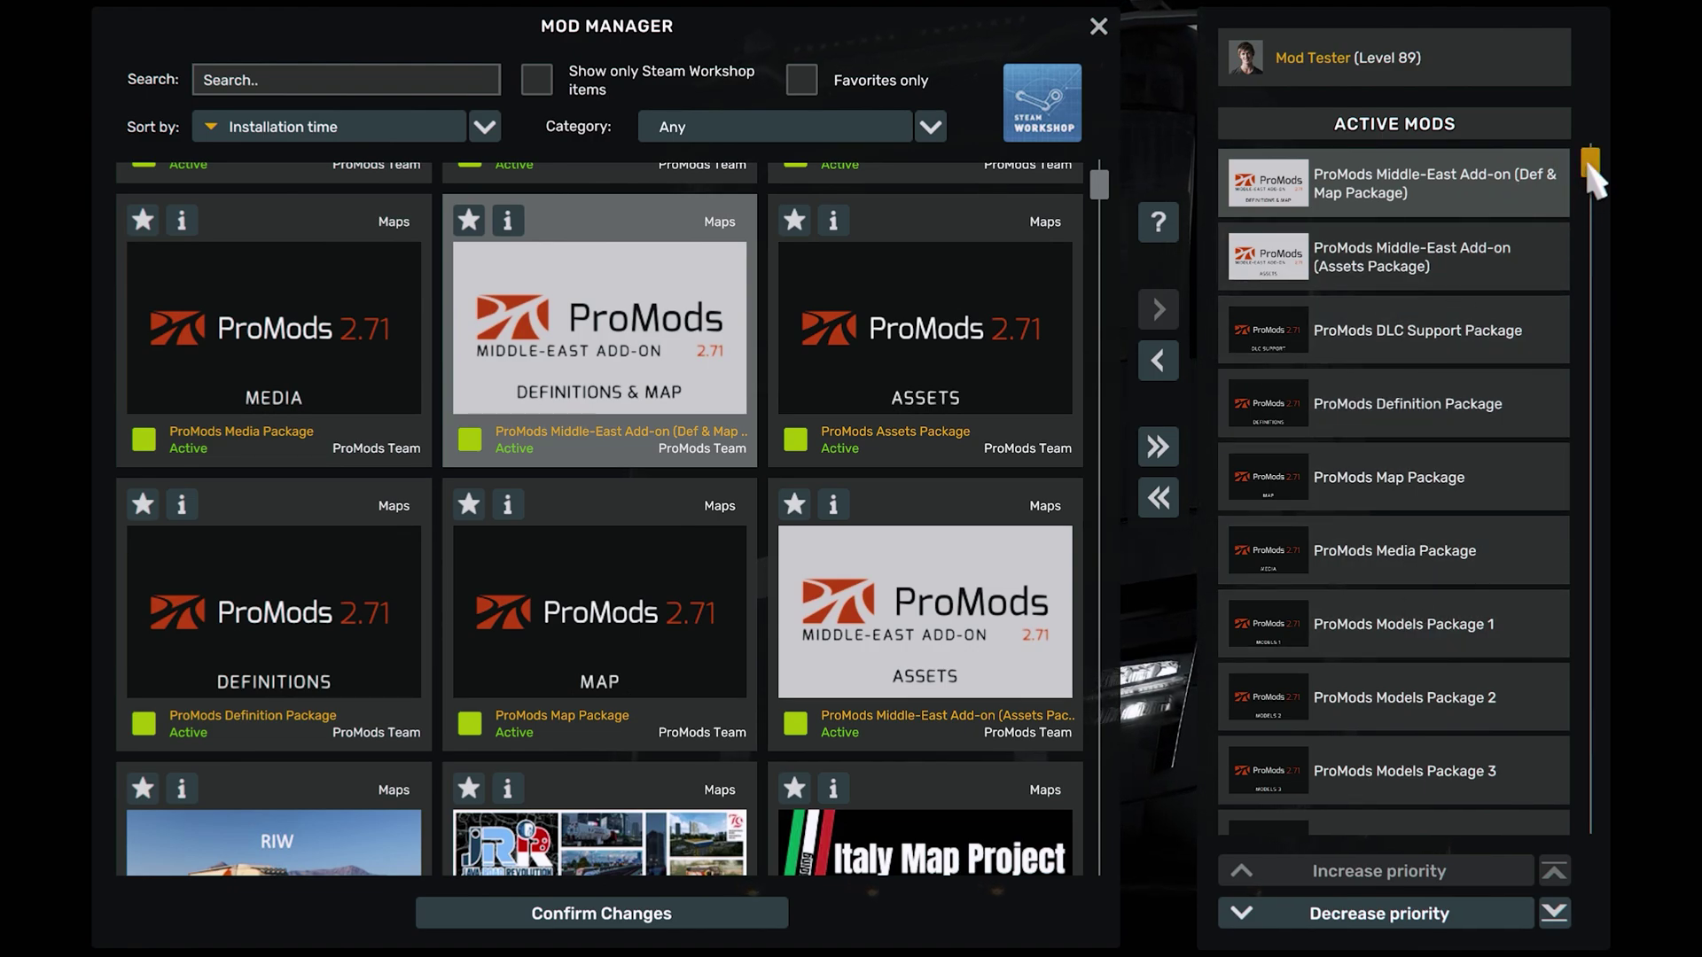
# Scroll the Active Mods list to check the Middle-East, ProMods and Great Steppe packages are active
pyautogui.scroll(-1, 1593, 177)
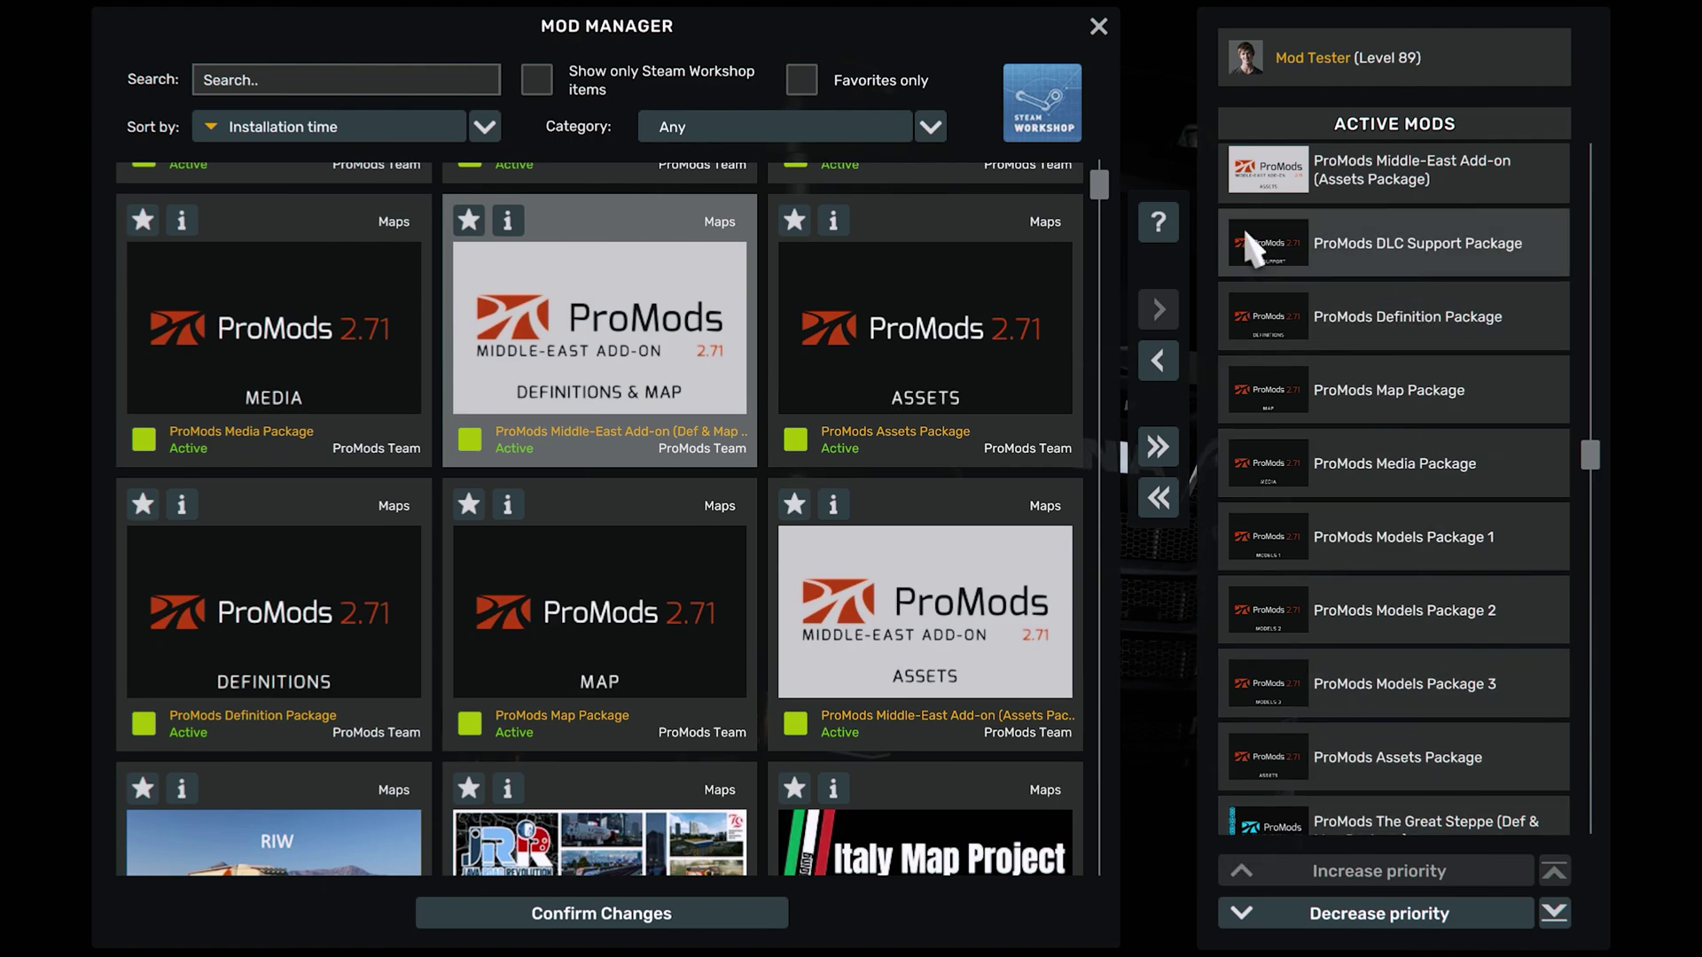
pyautogui.moveTo(1601, 450); pyautogui.dragTo(1606, 811)
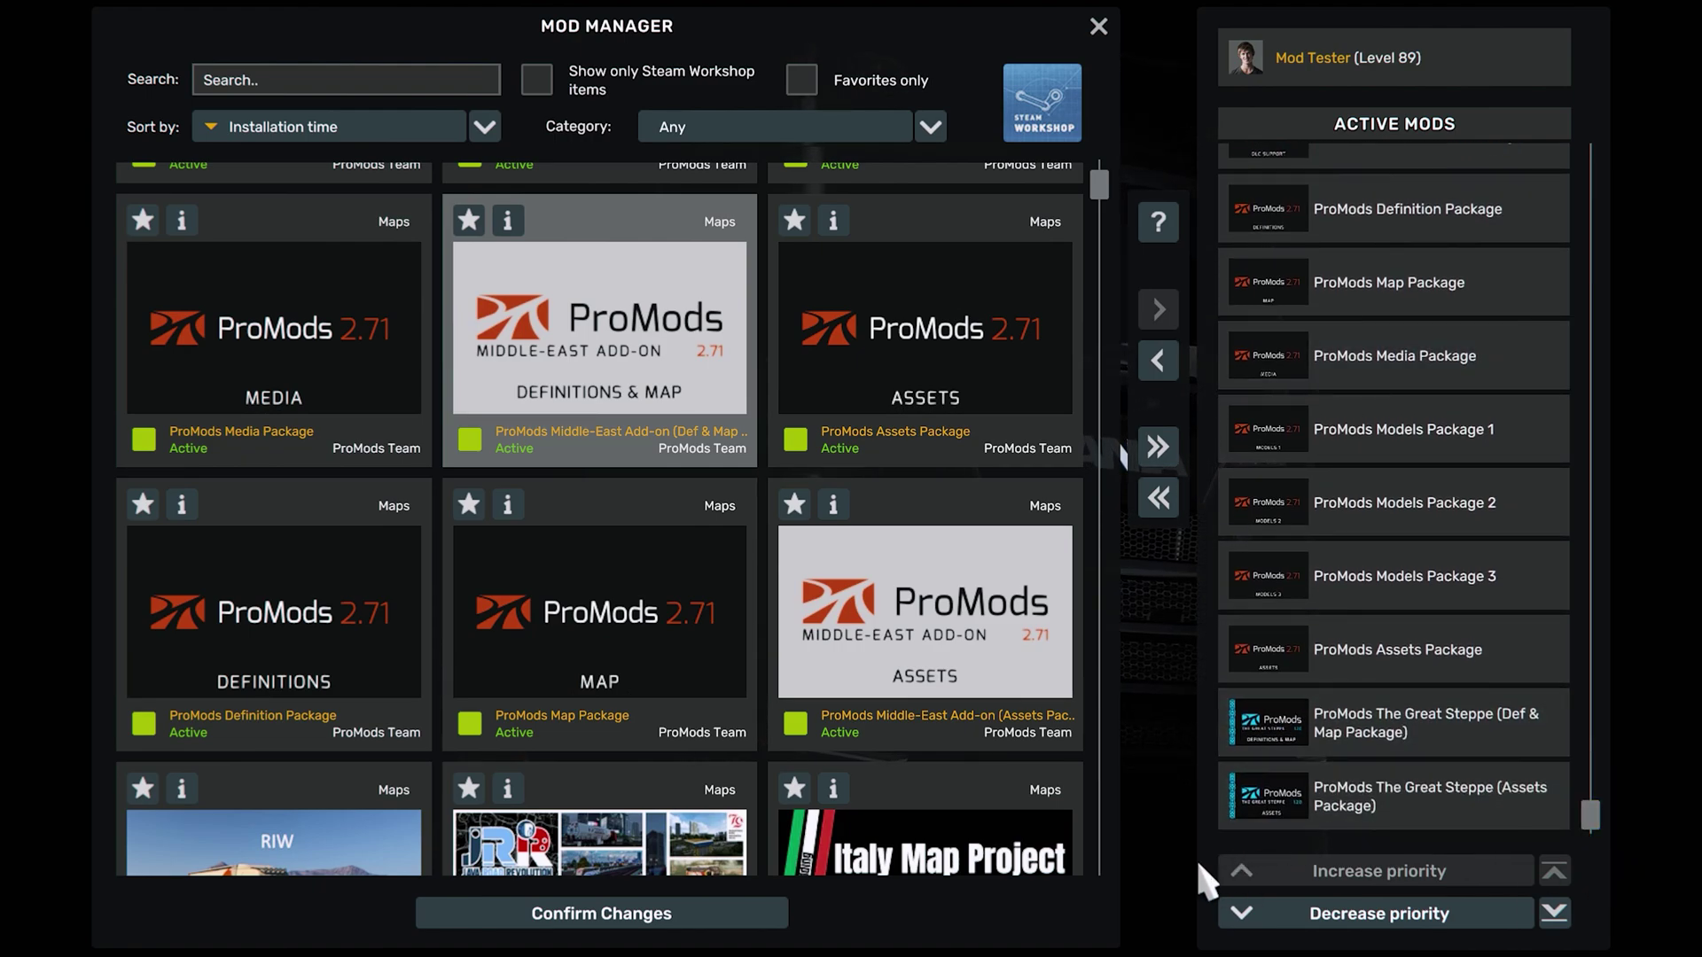
pyautogui.moveTo(1592, 826); pyautogui.dragTo(1592, 164)
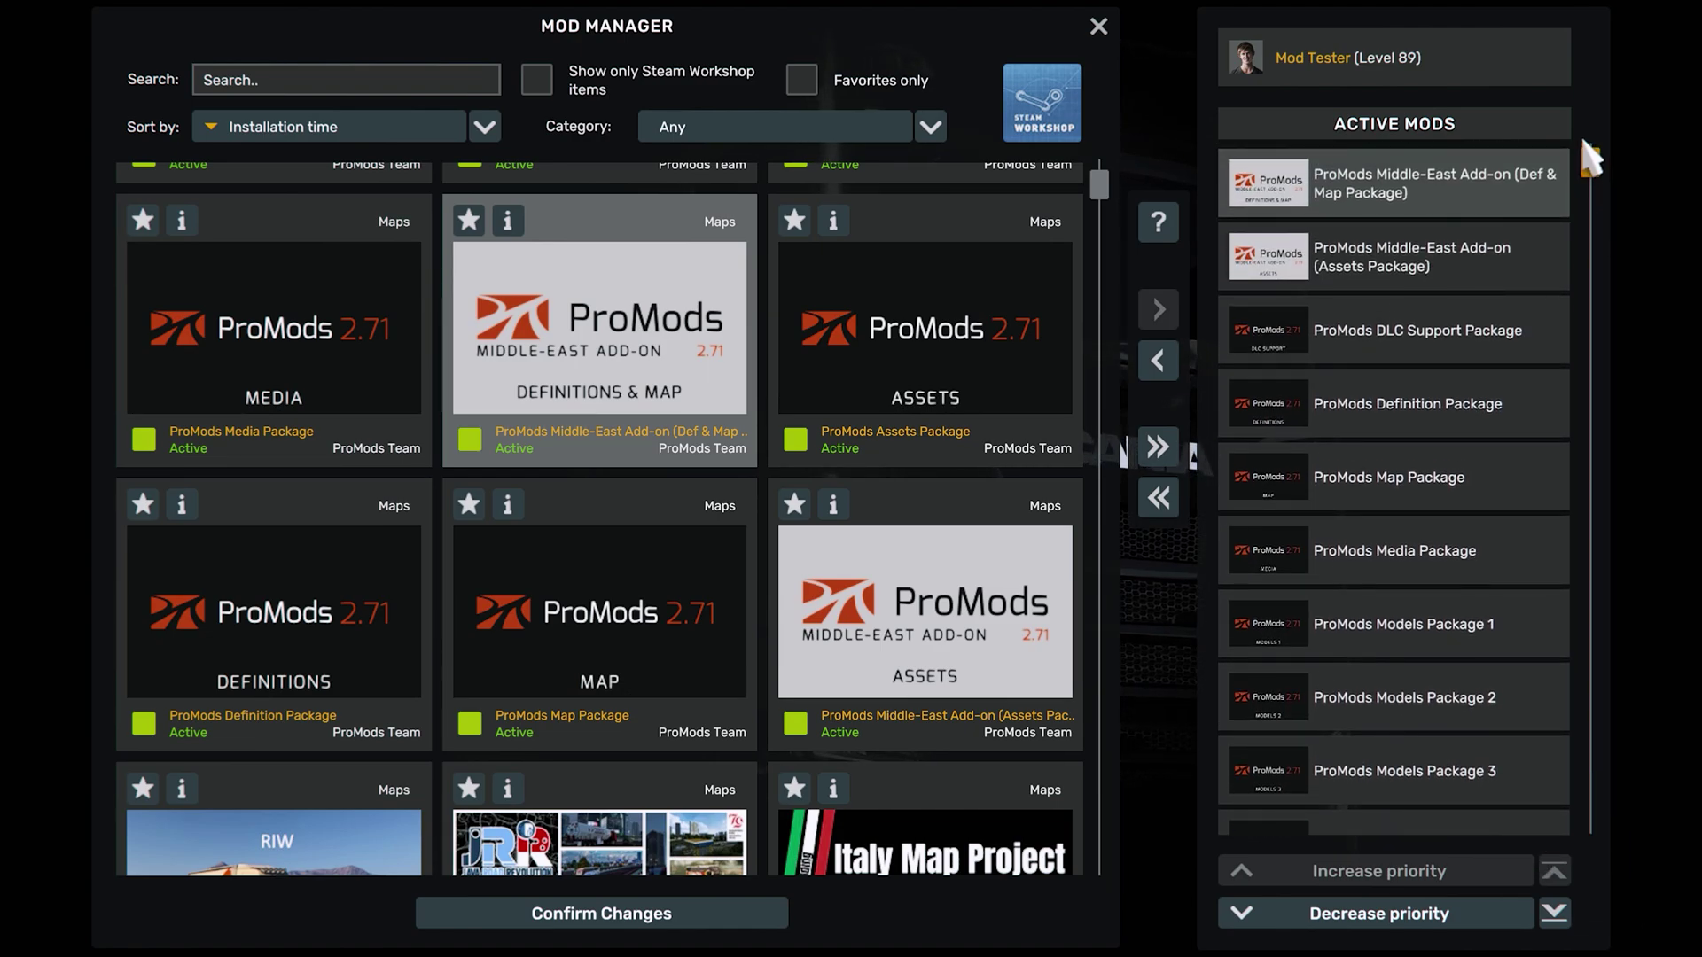
# Confirm the mod changes so the 12 mods stay active and the mod manager closes
pyautogui.click(634, 922)
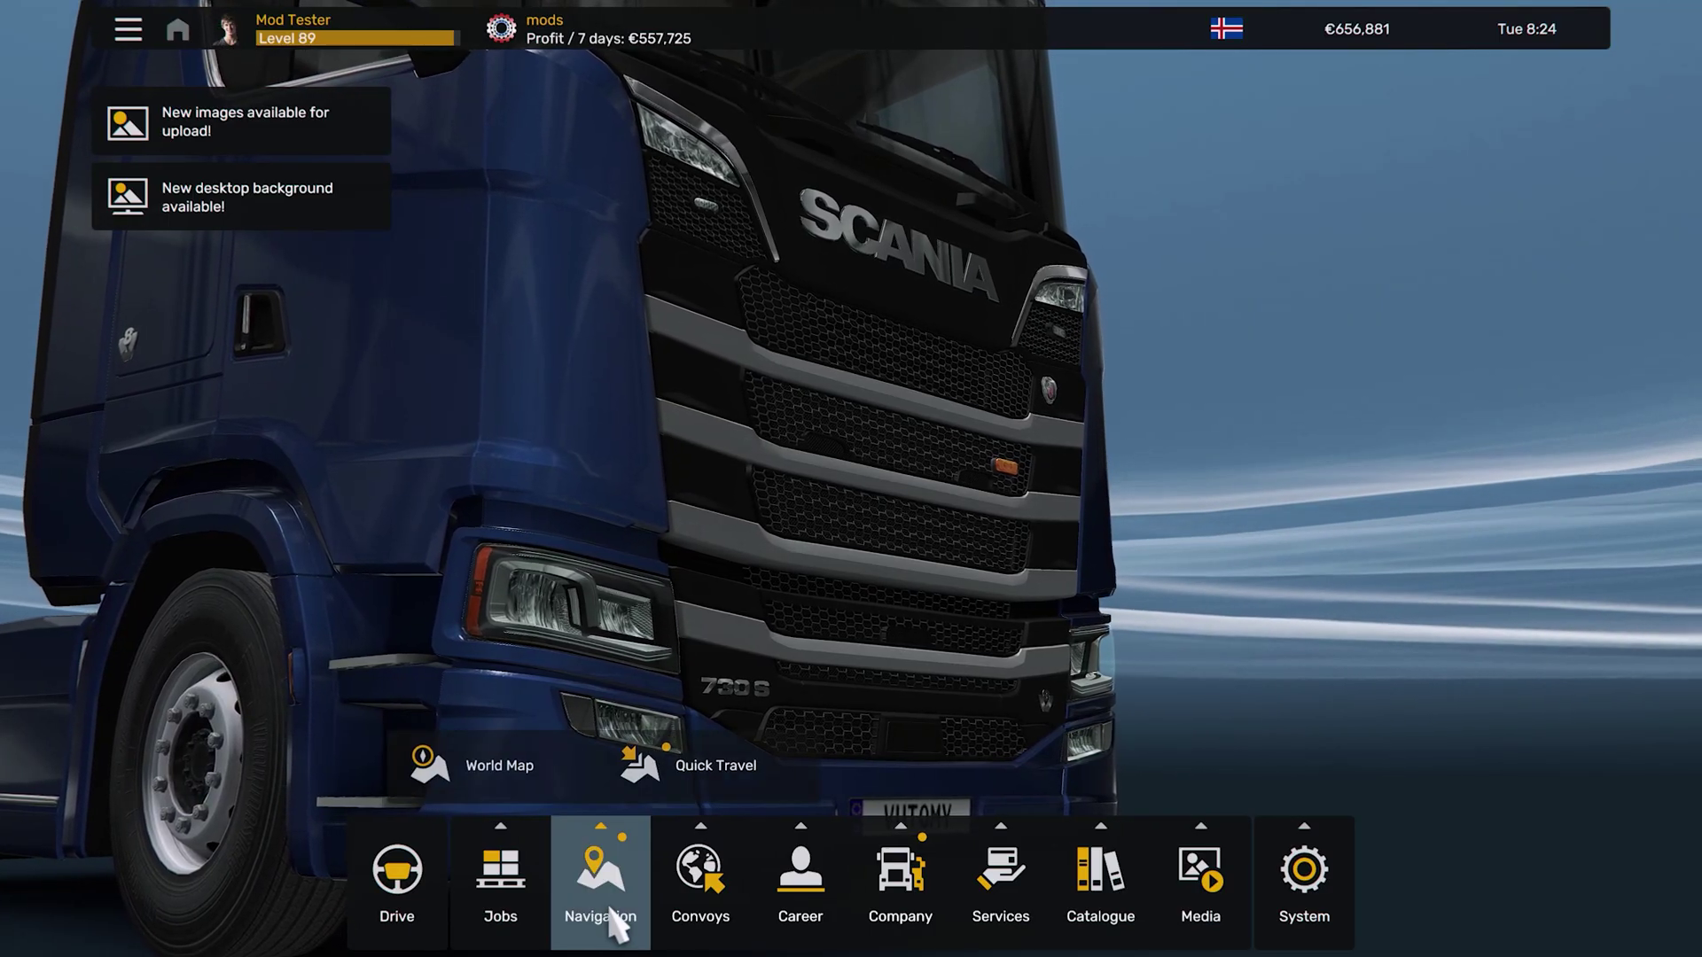
# Open the World Map and zoom around Iceland and Greenland
pyautogui.click(435, 764)
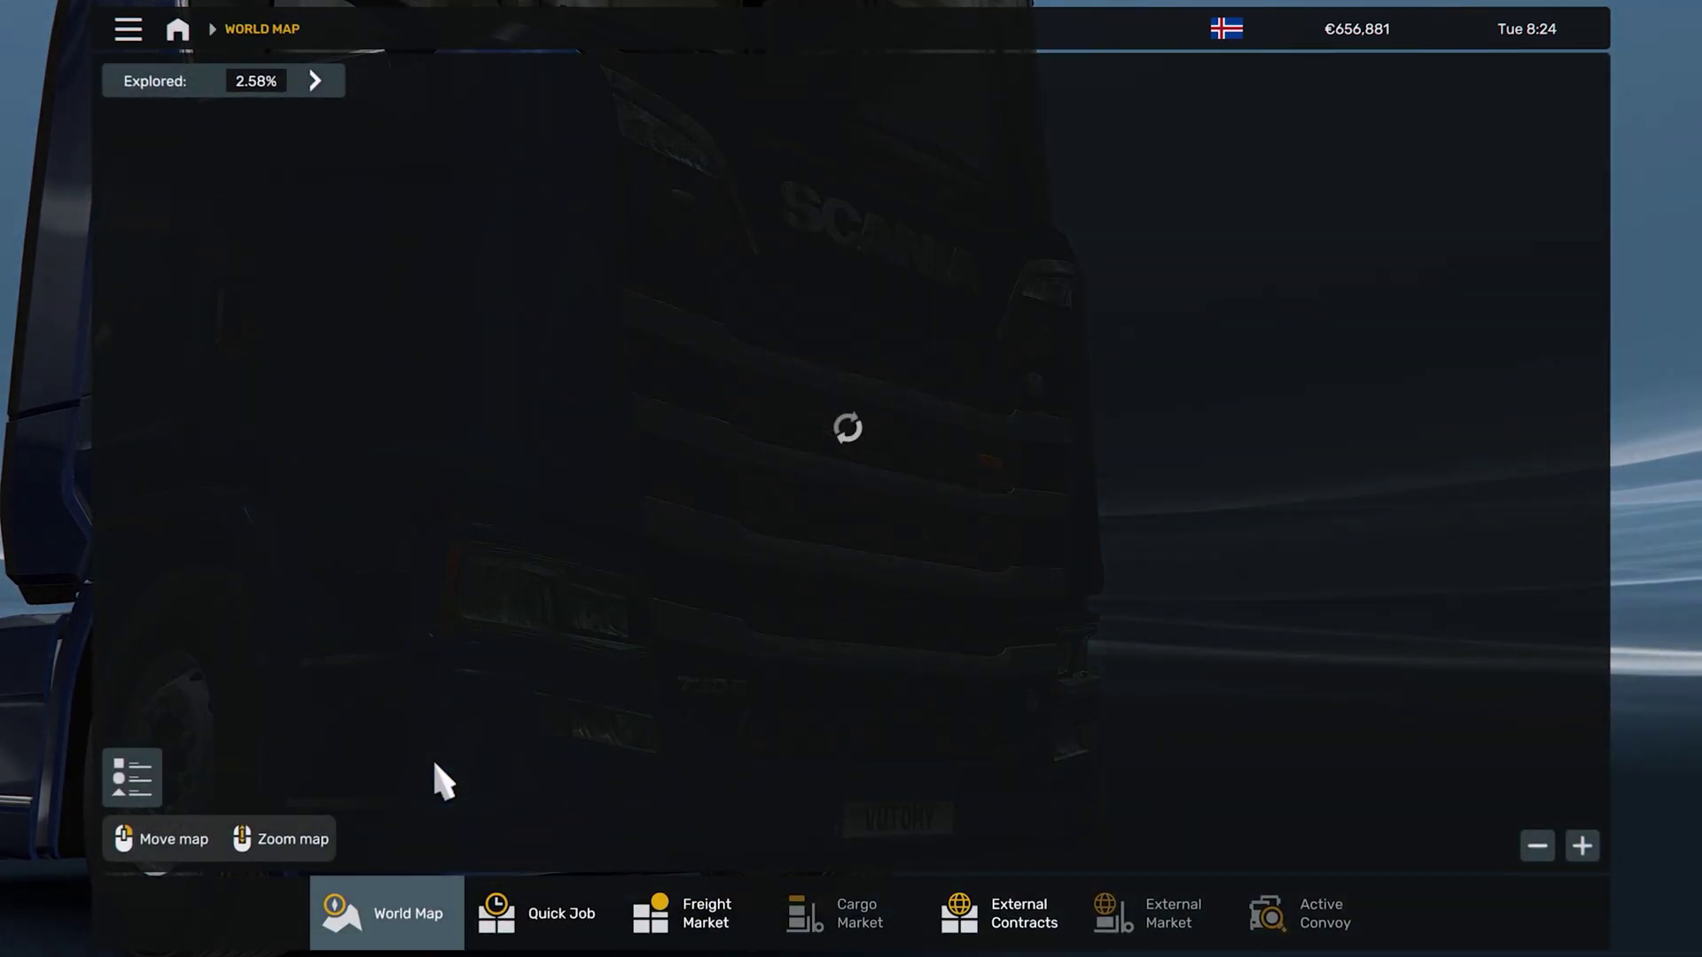
pyautogui.scroll(-10, 732, 637)
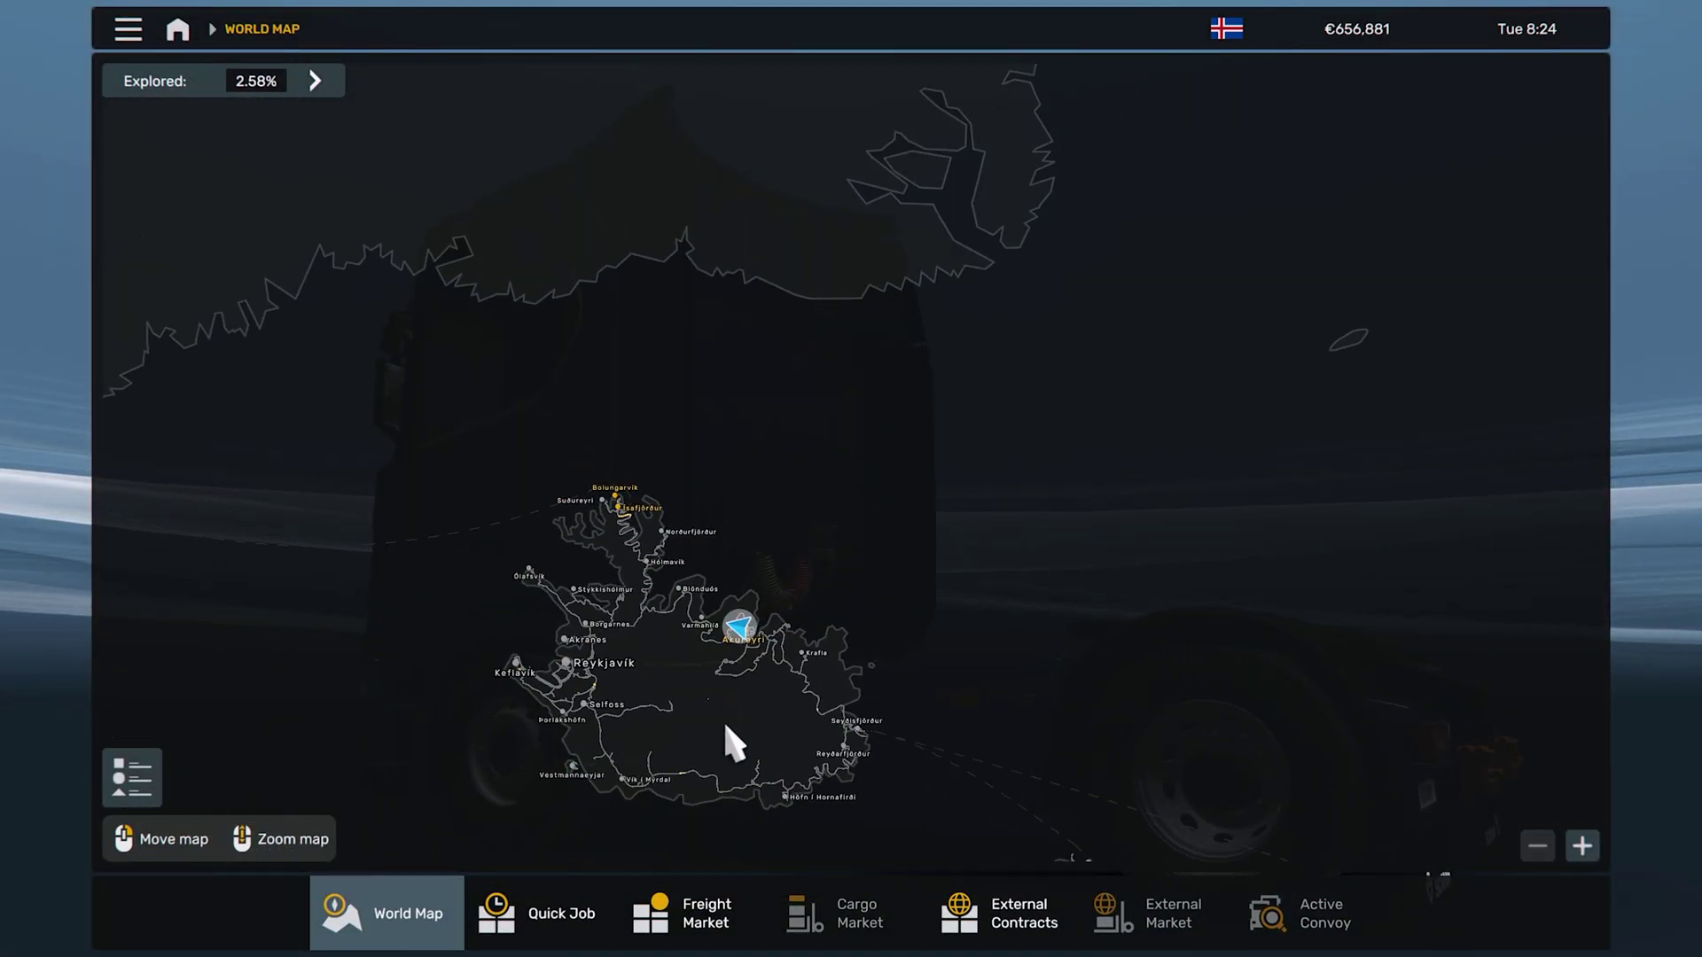
pyautogui.moveTo(732, 723); pyautogui.dragTo(1002, 623)
pyautogui.scroll(-3, 683, 513)
pyautogui.moveTo(683, 514); pyautogui.dragTo(900, 494)
pyautogui.scroll(3, 758, 368)
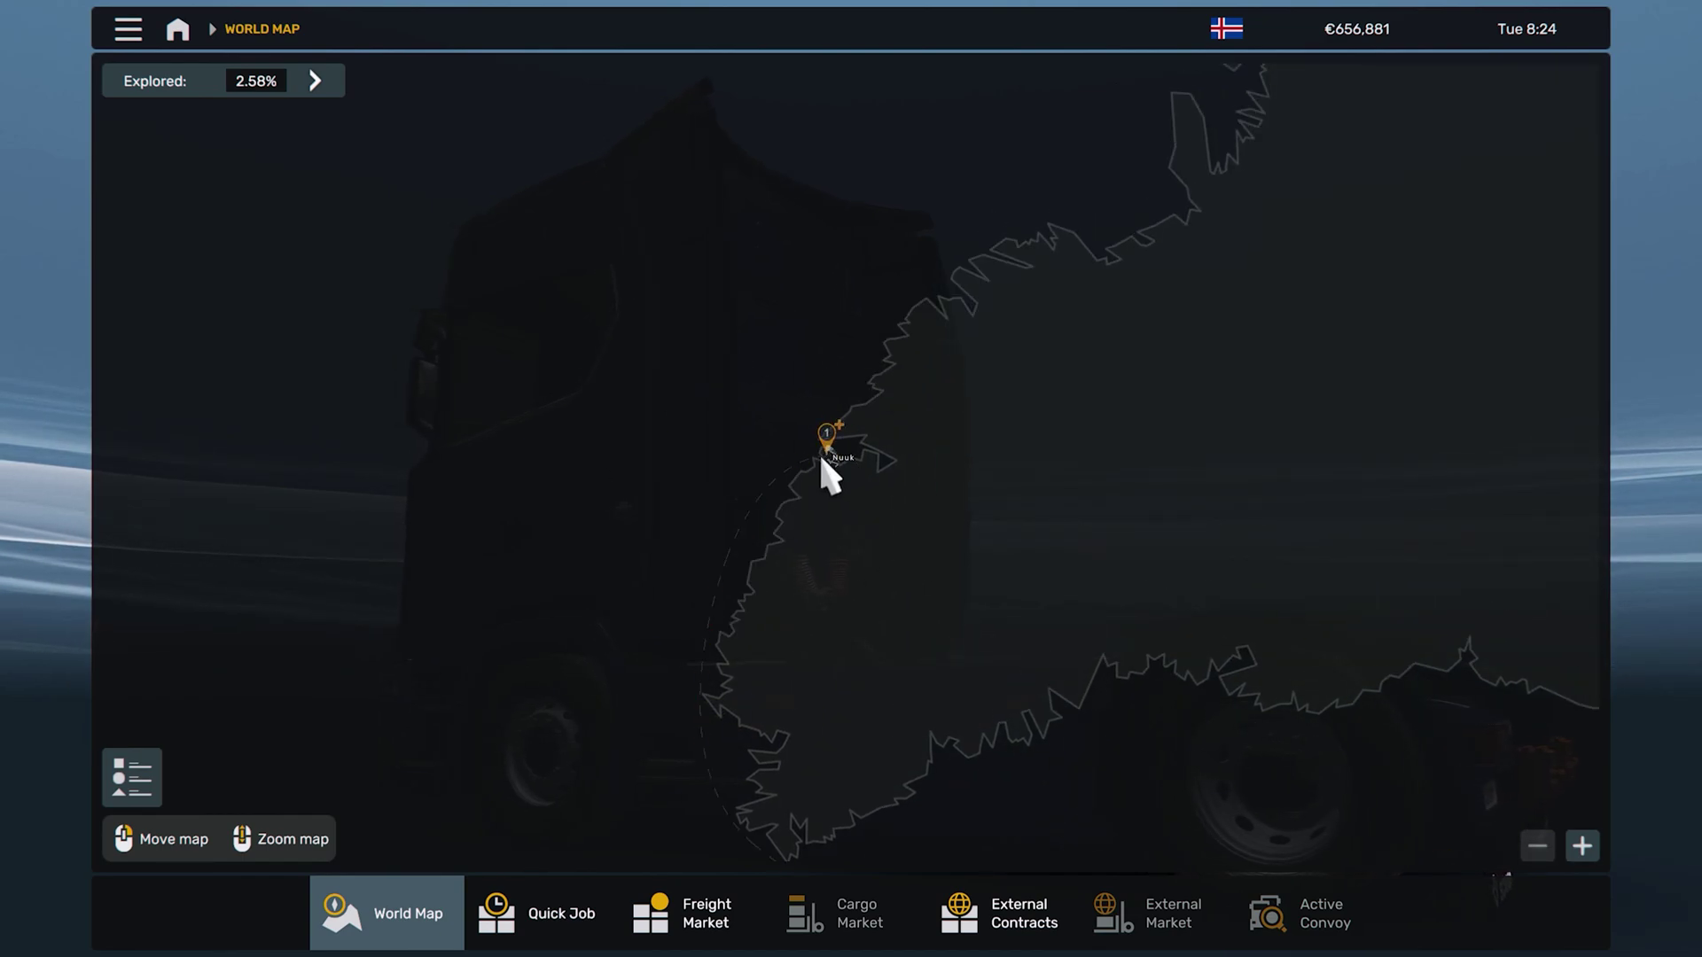
pyautogui.scroll(-3, 824, 487)
pyautogui.scroll(2, 1050, 363)
pyautogui.scroll(-3, 1075, 524)
pyautogui.scroll(3, 980, 513)
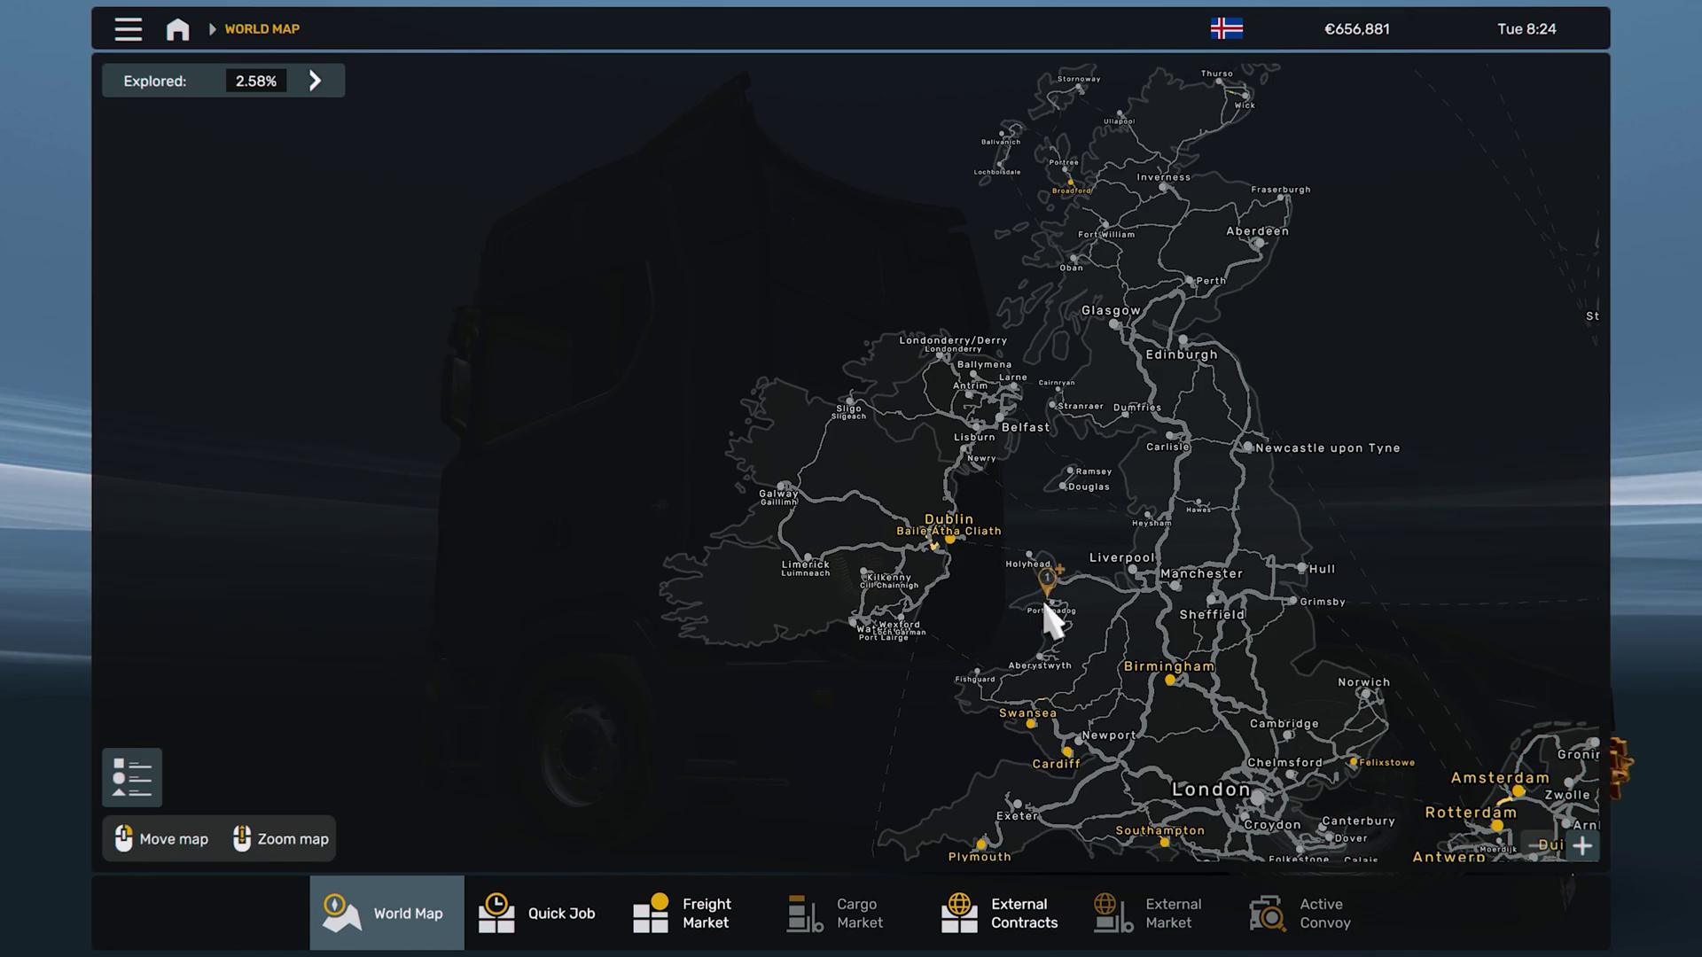
# Pan from France and Germany up past Scotland and Oslo to northern Norway and Murmansk
pyautogui.moveTo(999, 547); pyautogui.dragTo(722, 190)
pyautogui.scroll(-3, 941, 347)
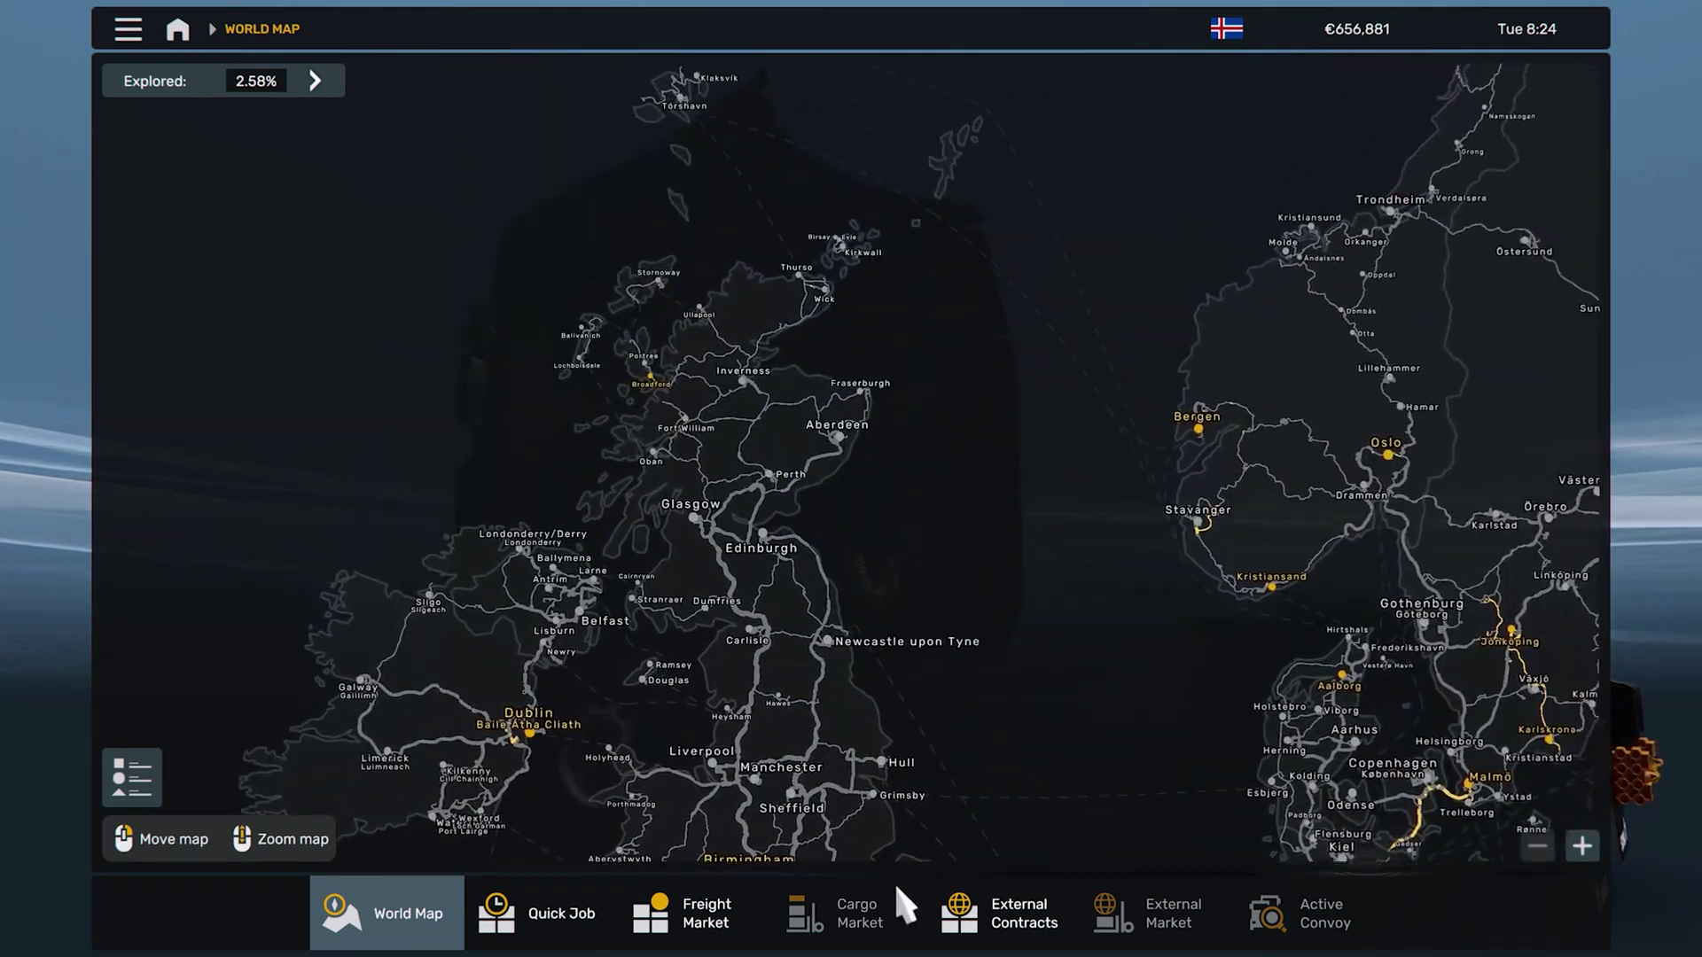
pyautogui.moveTo(976, 410); pyautogui.dragTo(752, 487)
pyautogui.scroll(3, 814, 802)
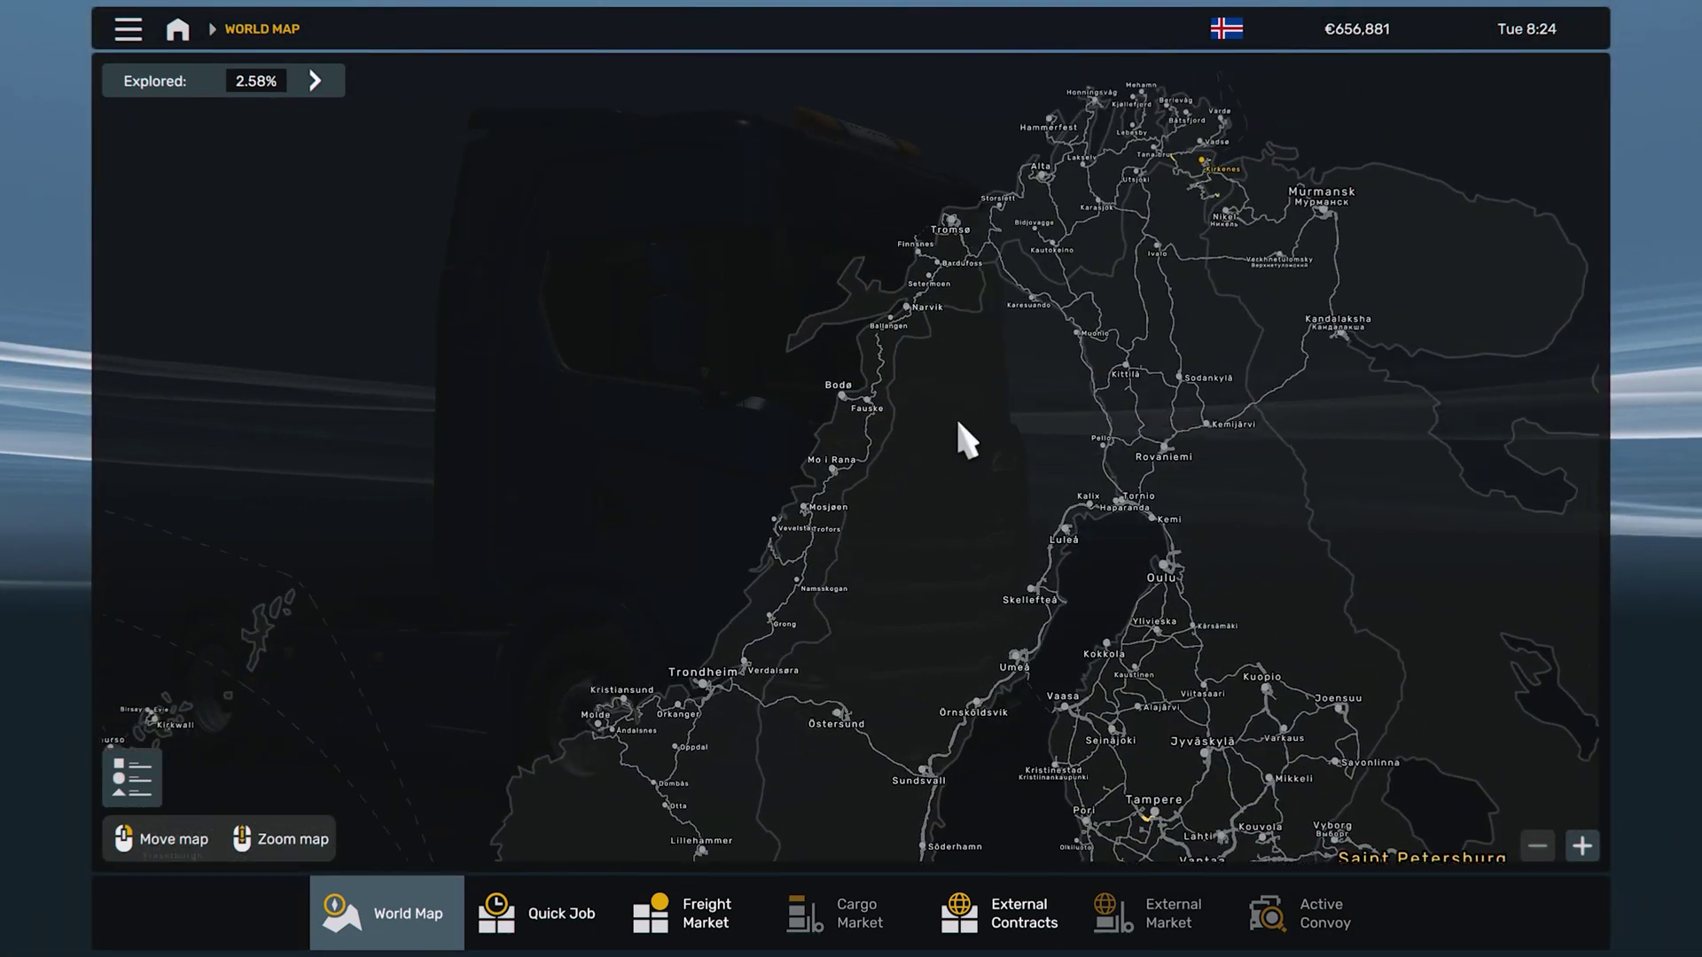
pyautogui.moveTo(949, 428); pyautogui.dragTo(1157, 312)
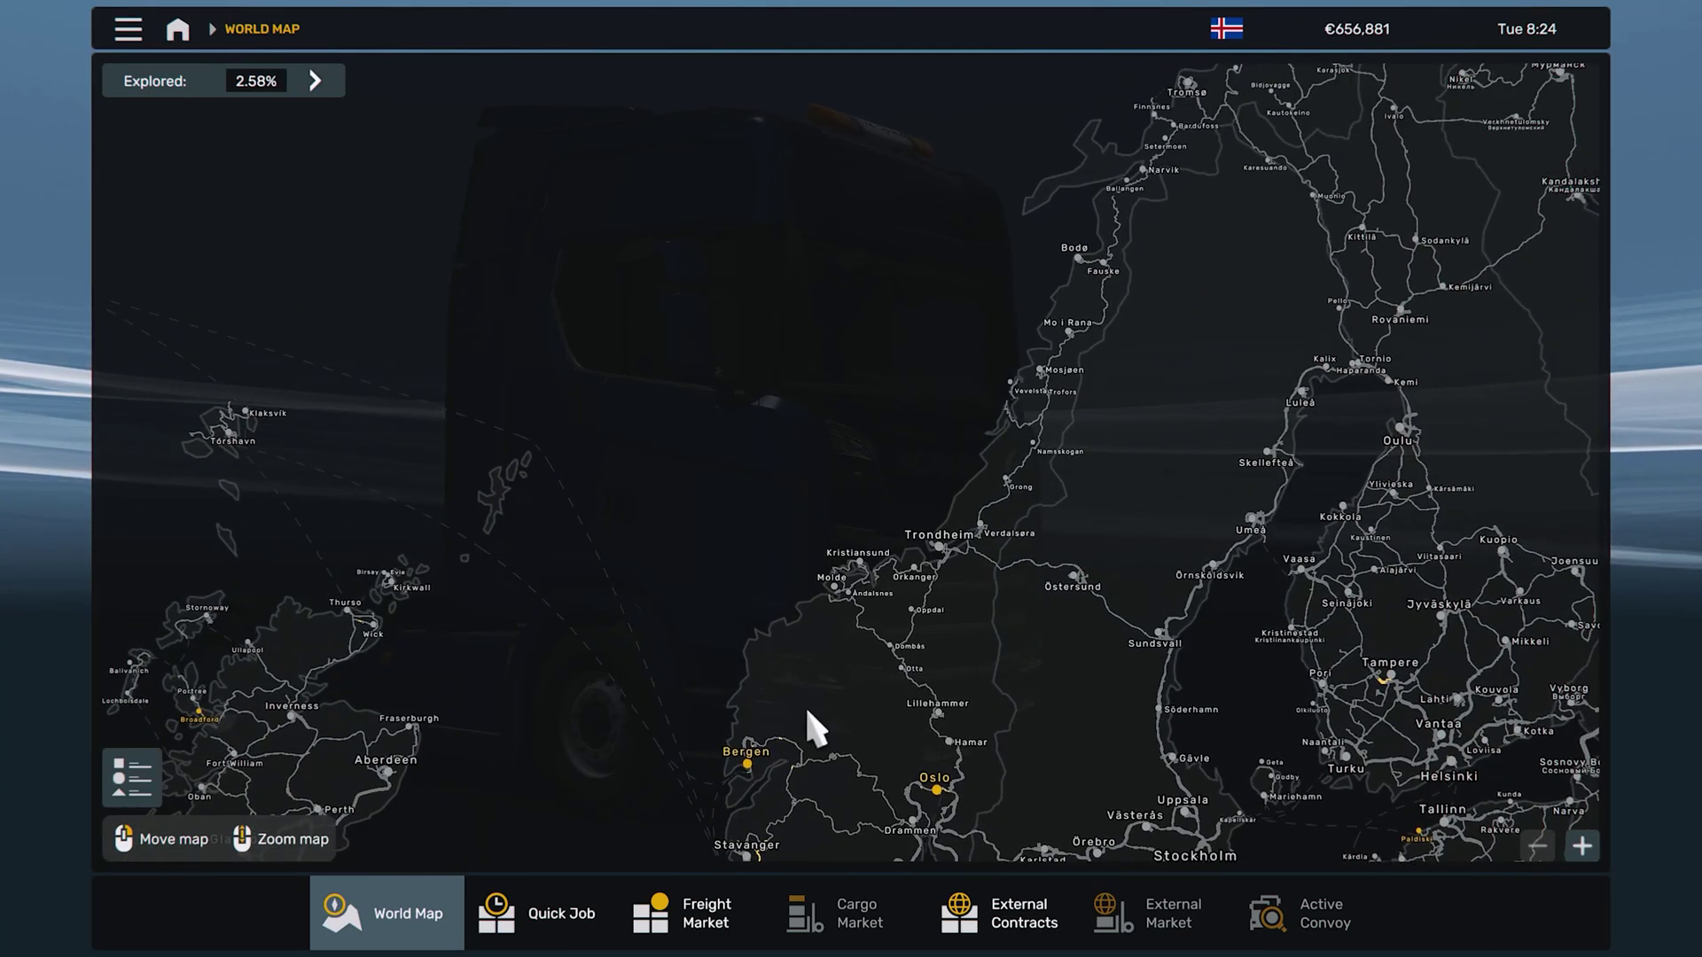
pyautogui.moveTo(1203, 257); pyautogui.dragTo(675, 653)
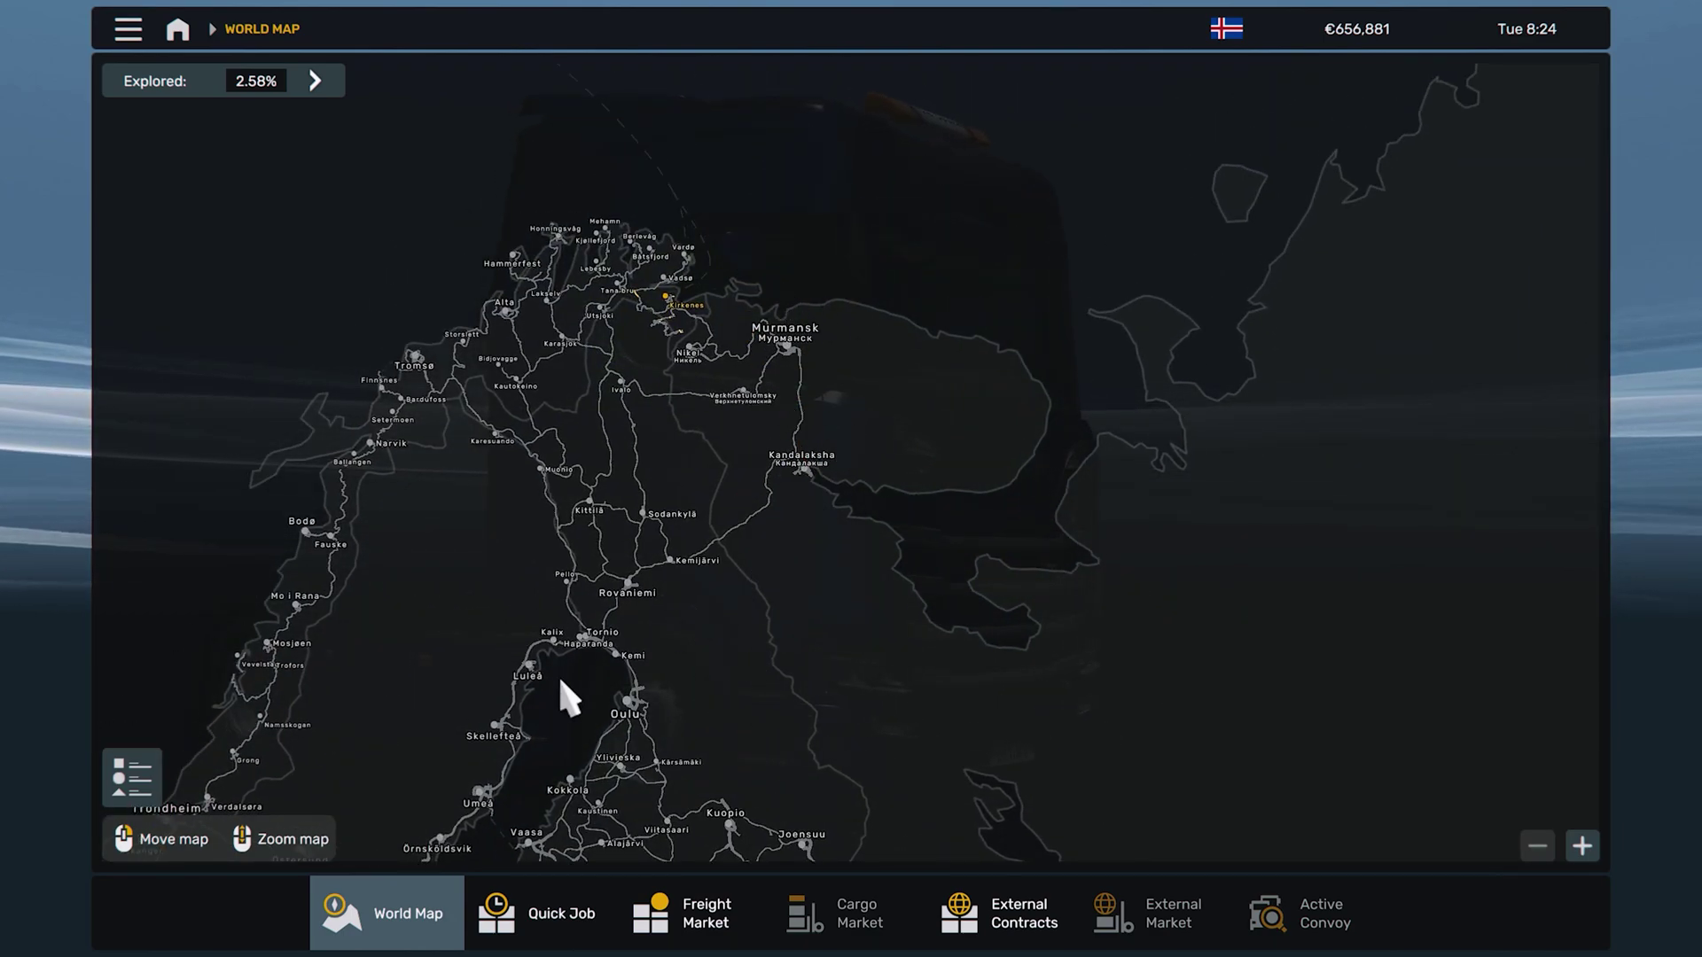
# Pan south through Finland, the Baltics and eastern Europe to Greece, Turkey and the Levant
pyautogui.moveTo(762, 671); pyautogui.dragTo(803, 195)
pyautogui.moveTo(820, 511); pyautogui.dragTo(942, 257)
pyautogui.moveTo(935, 577); pyautogui.dragTo(916, 152)
pyautogui.moveTo(792, 614); pyautogui.dragTo(788, 243)
pyautogui.moveTo(777, 487); pyautogui.dragTo(631, 302)
pyautogui.moveTo(703, 382); pyautogui.dragTo(714, 258)
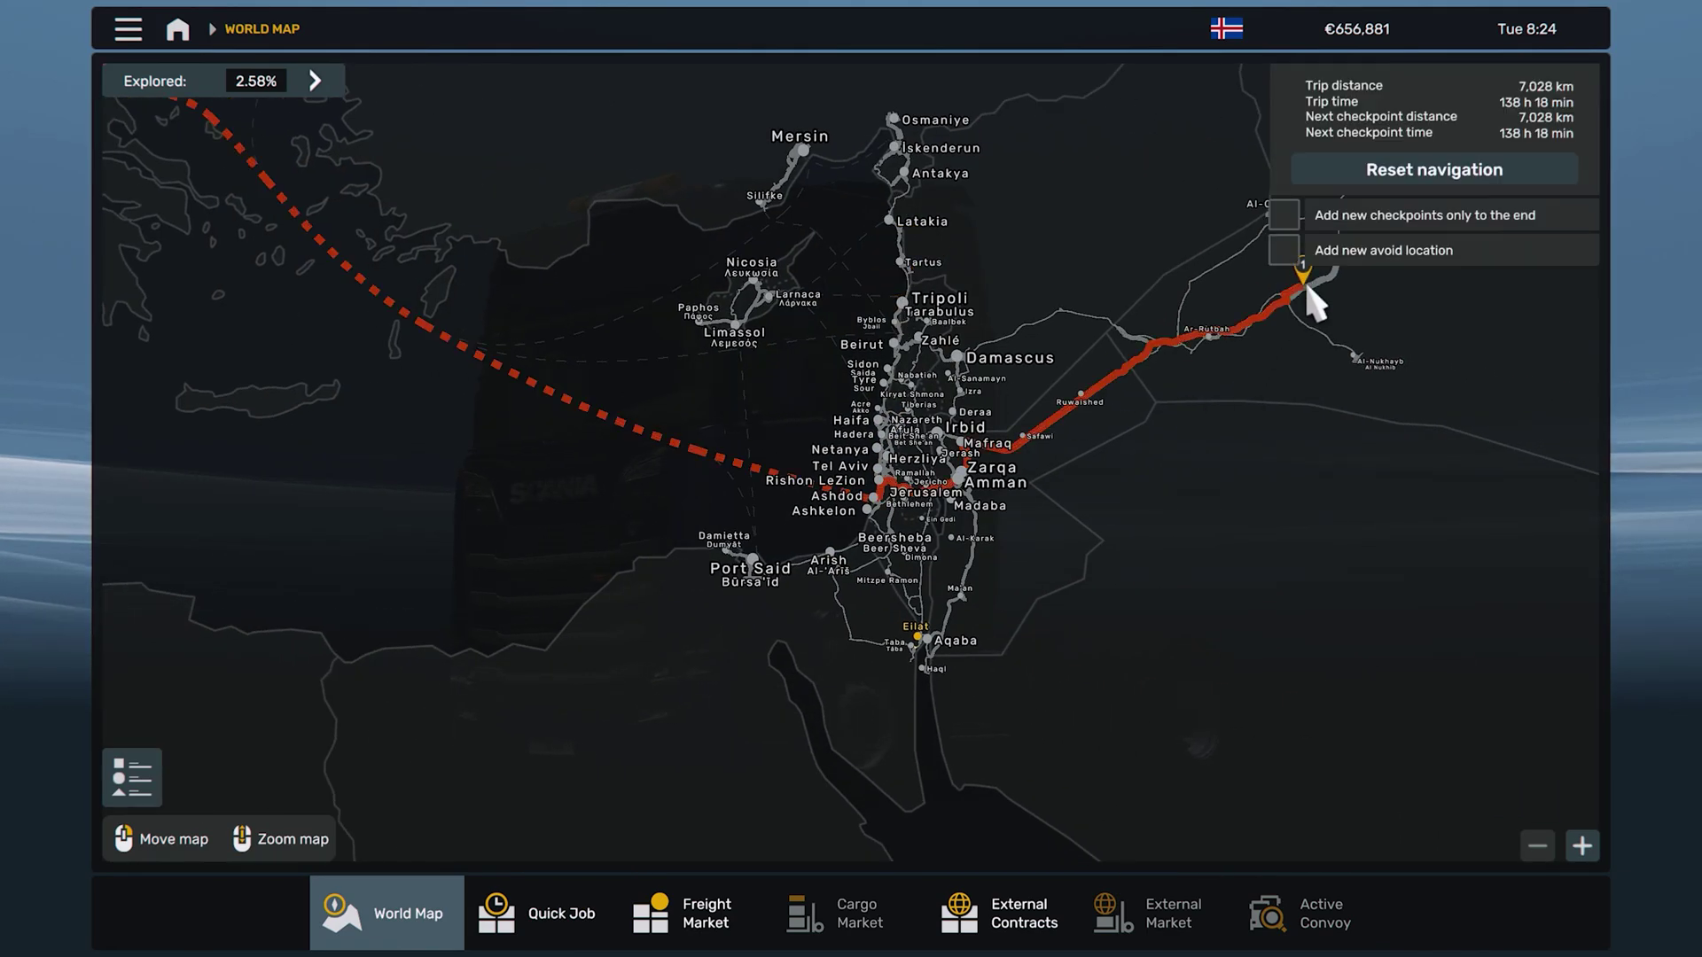
# Zoom in on the roads around Haifa, then move to the Black Sea and Georgia
pyautogui.scroll(3, 792, 653)
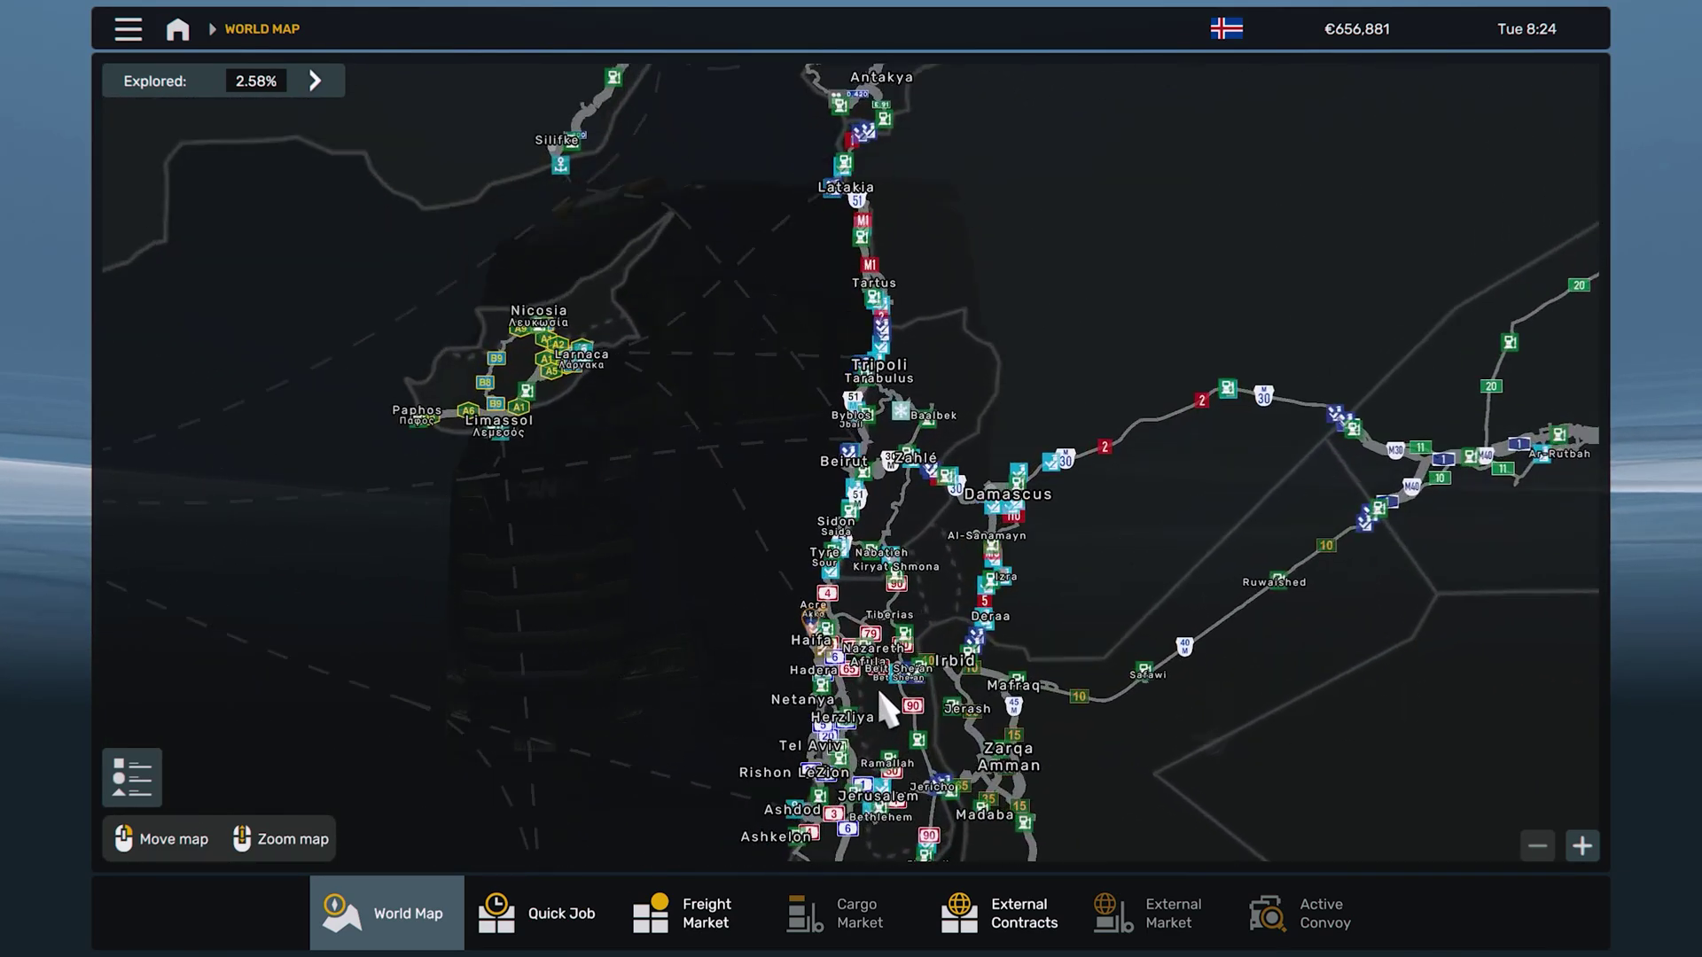
pyautogui.moveTo(889, 703); pyautogui.dragTo(893, 332)
pyautogui.scroll(-3, 953, 541)
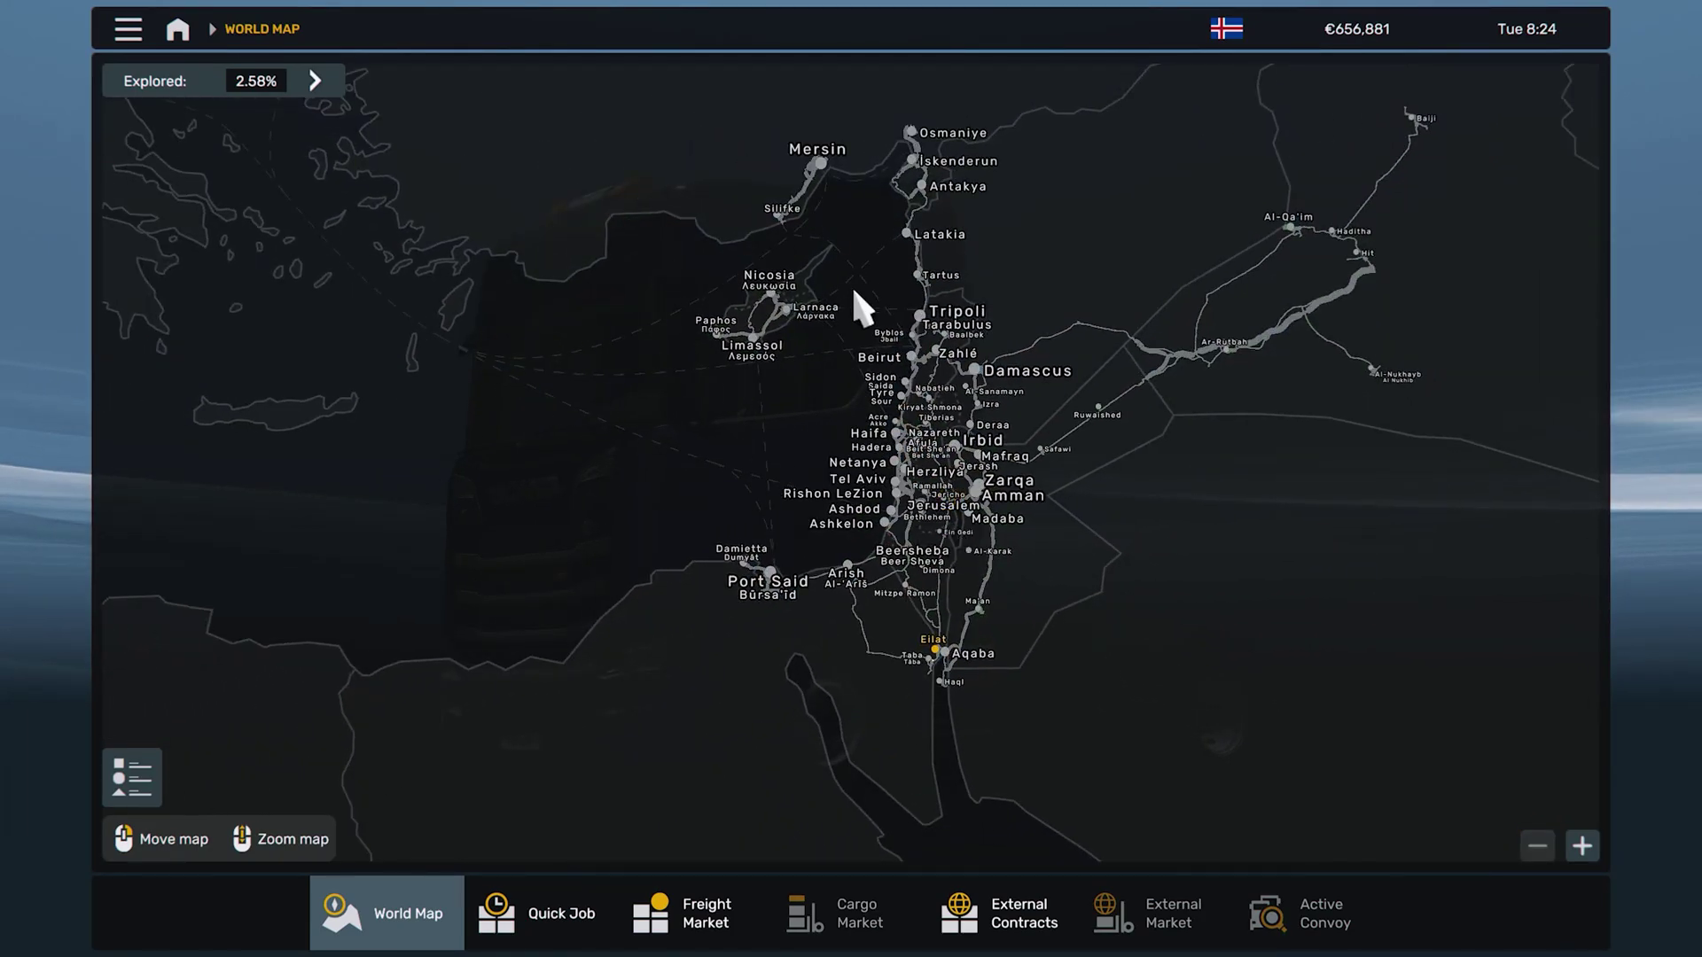
pyautogui.moveTo(821, 284); pyautogui.dragTo(877, 603)
pyautogui.scroll(7, 980, 509)
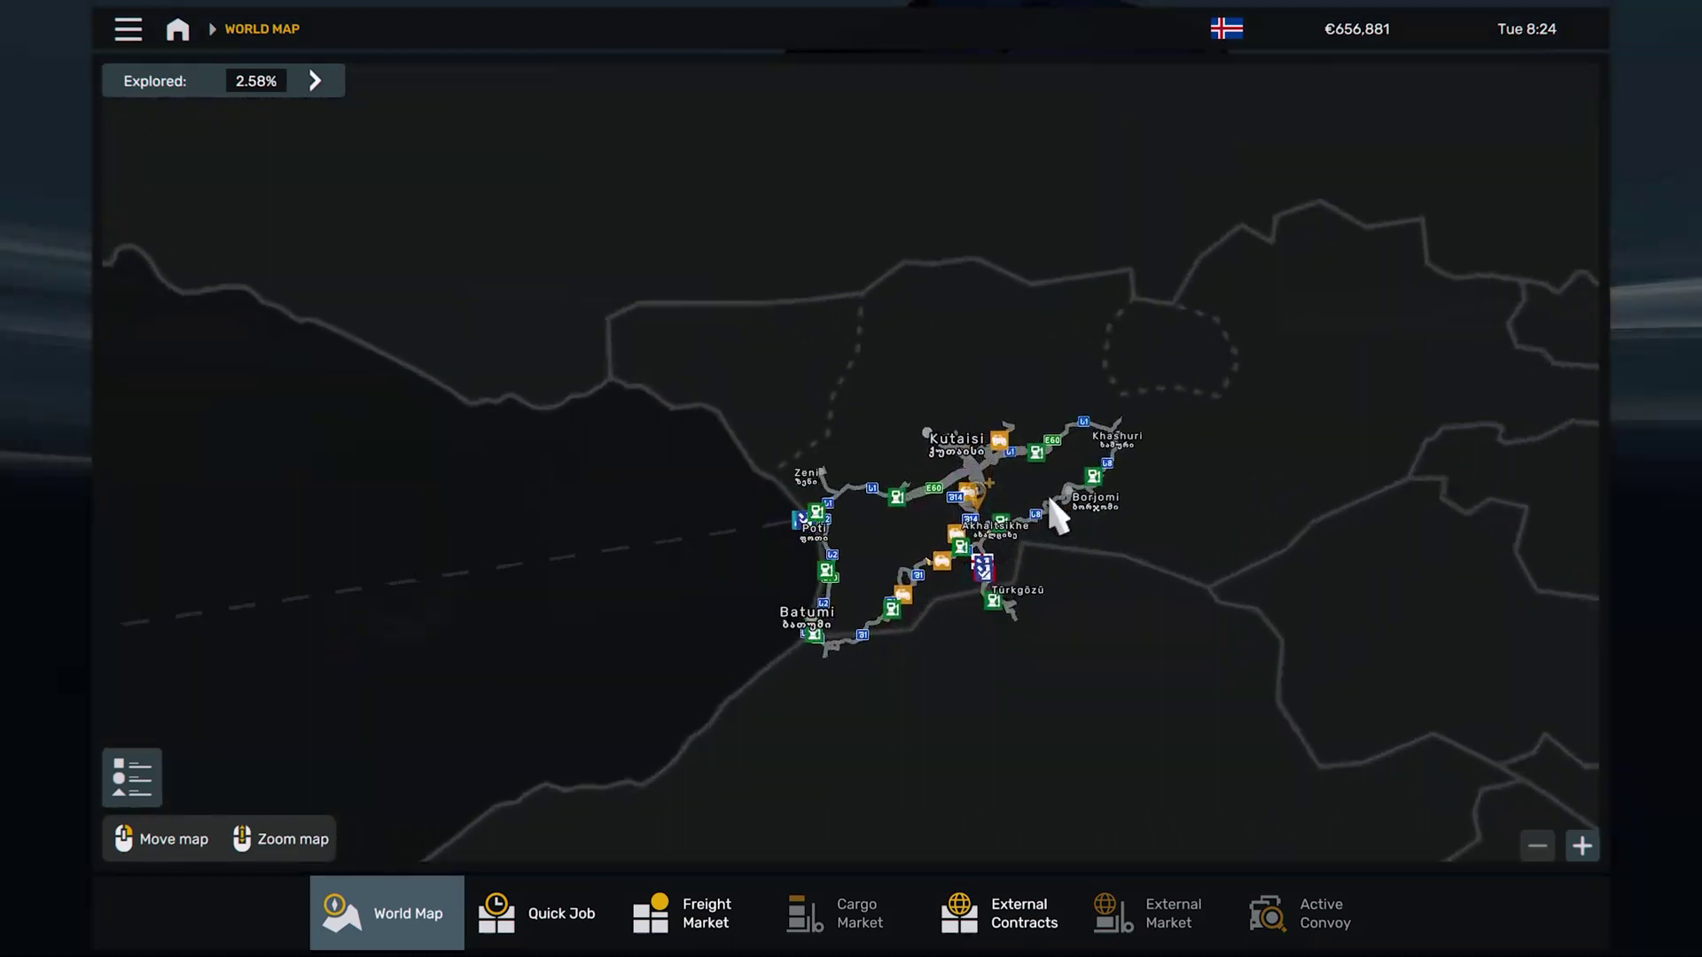
pyautogui.click(975, 205)
# Pan east to Kazakhstan's Great Steppe around Uralsk, Aktobe, Atyrau and Aktau
pyautogui.scroll(-3, 936, 480)
pyautogui.scroll(-3, 938, 497)
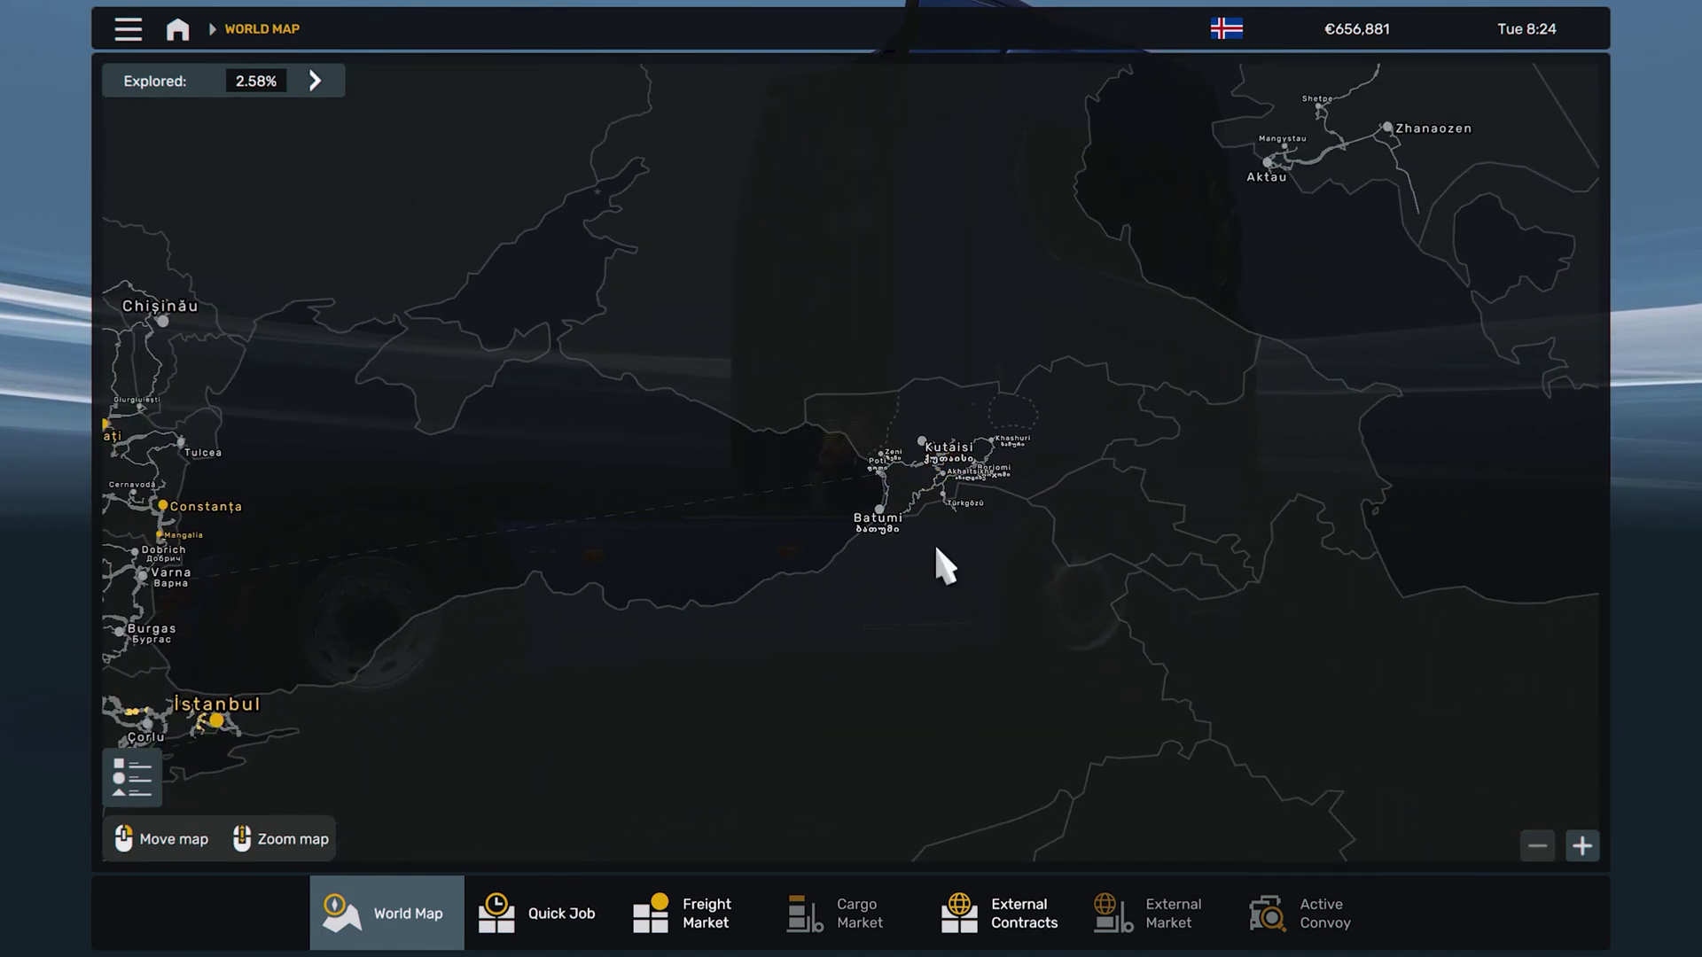
pyautogui.moveTo(923, 554); pyautogui.dragTo(638, 657)
pyautogui.scroll(2, 620, 576)
pyautogui.moveTo(597, 503); pyautogui.dragTo(1213, 237)
pyautogui.scroll(-1, 833, 433)
pyautogui.scroll(1, 840, 470)
pyautogui.moveTo(520, 590); pyautogui.dragTo(981, 472)
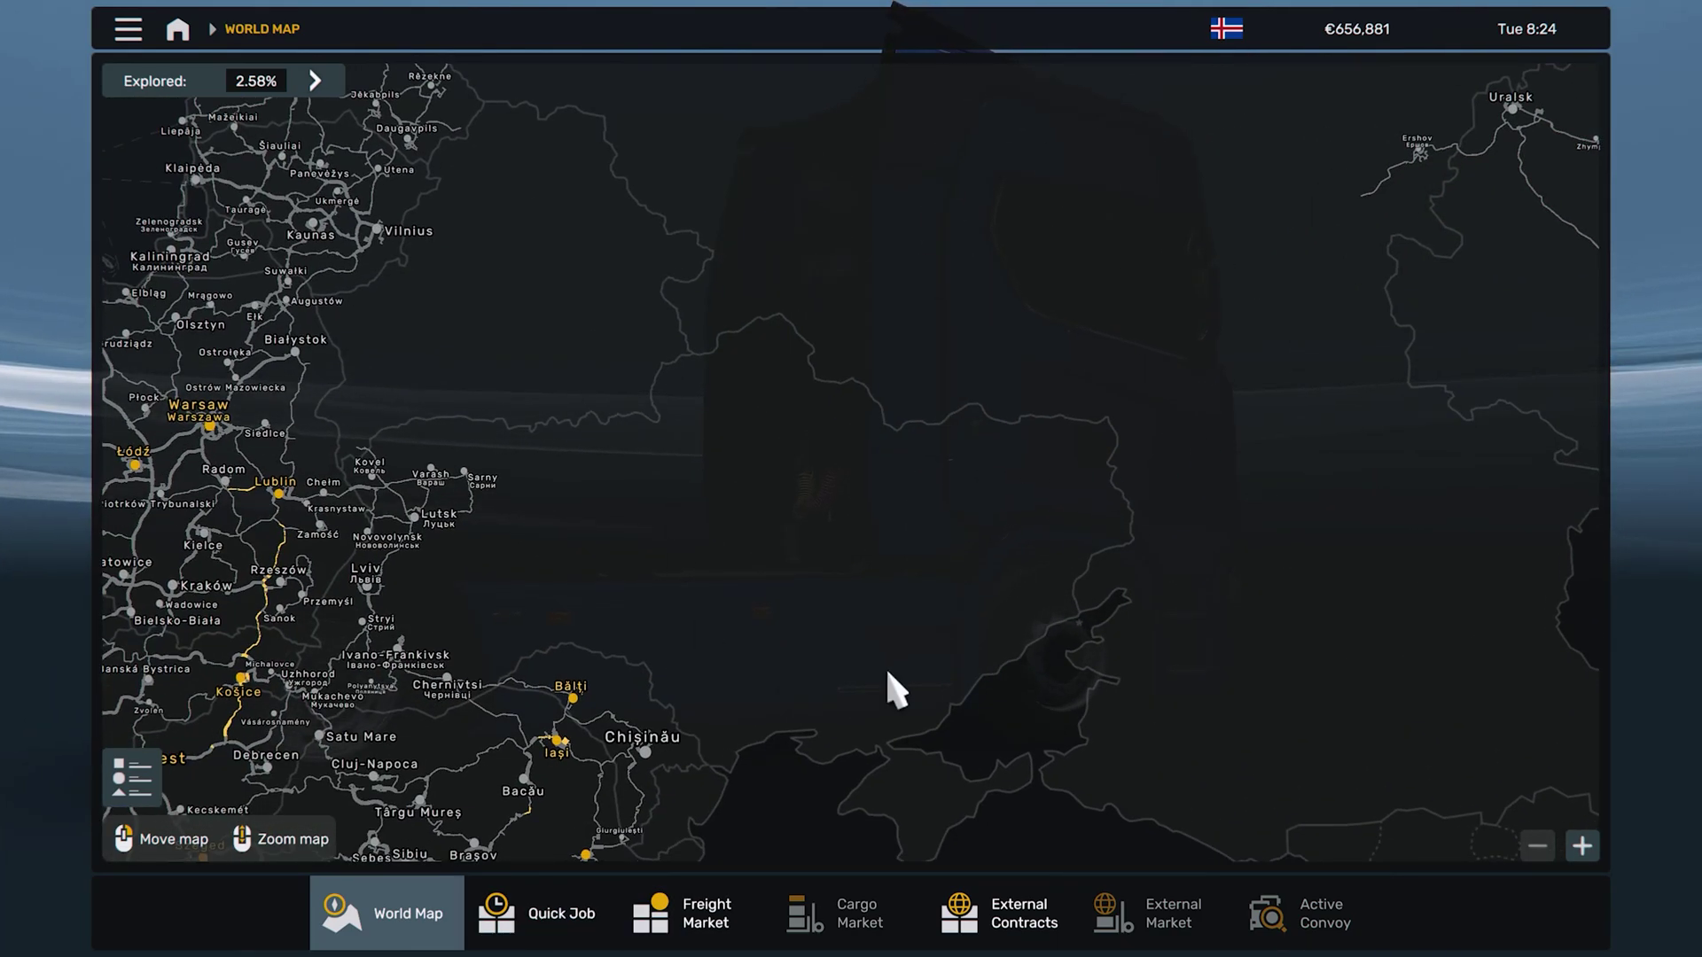
pyautogui.moveTo(1143, 535); pyautogui.dragTo(496, 756)
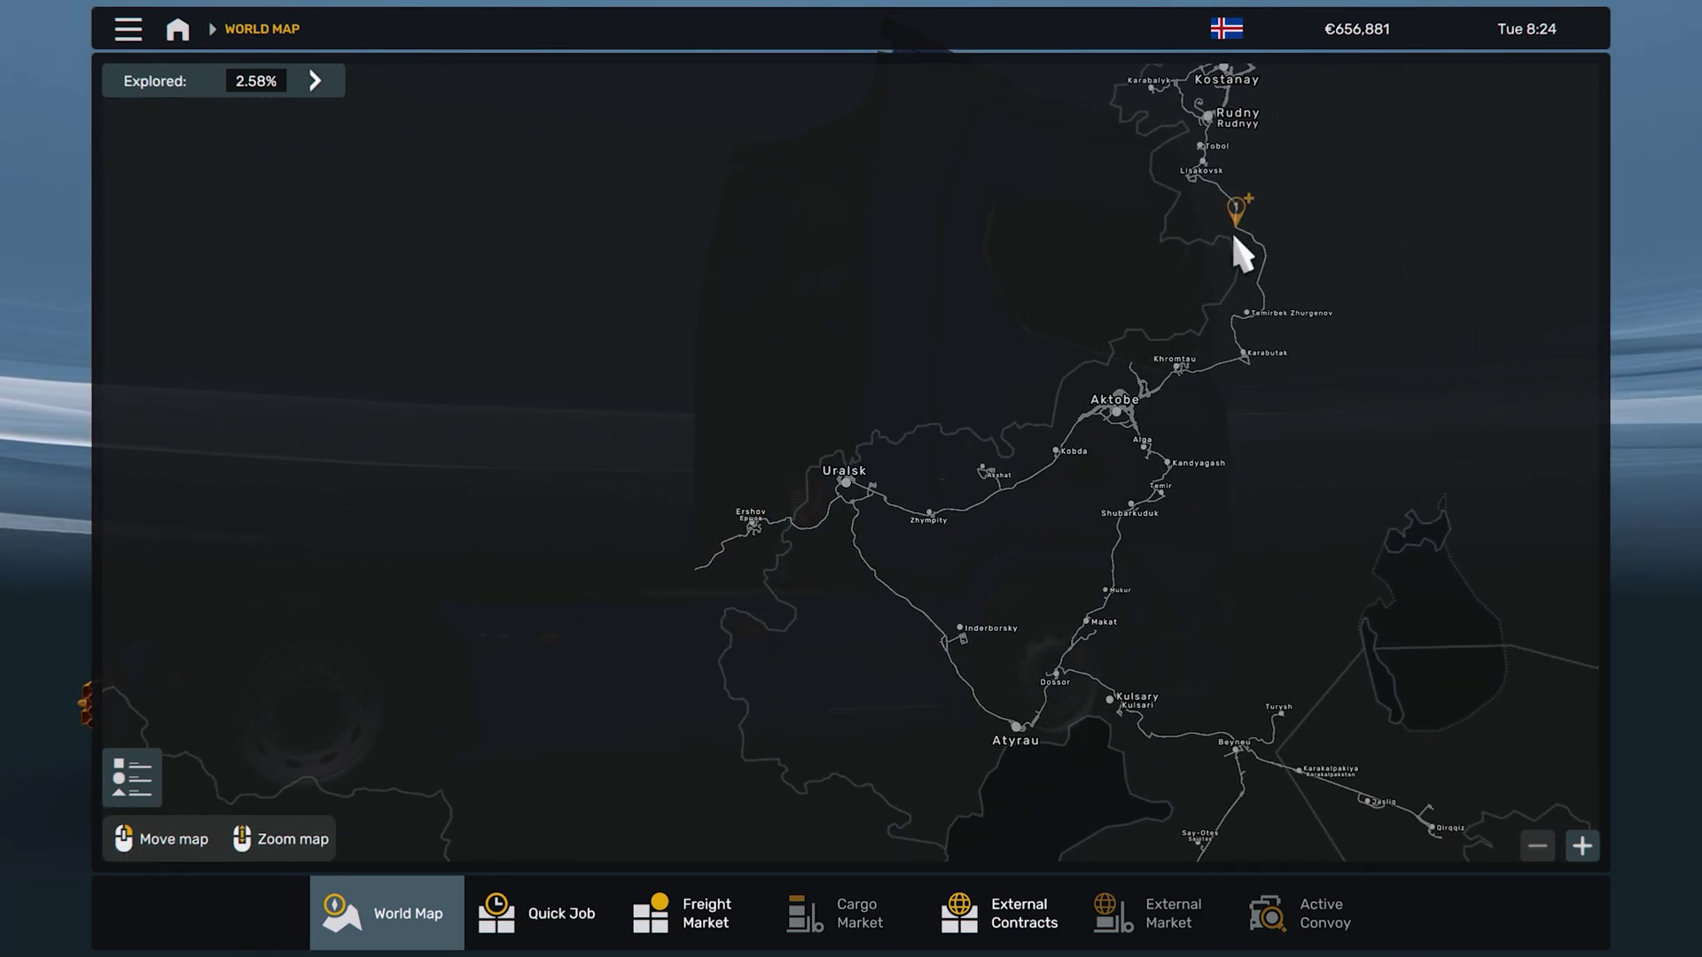
pyautogui.moveTo(741, 657); pyautogui.dragTo(1055, 434)
pyautogui.scroll(-5, 1046, 302)
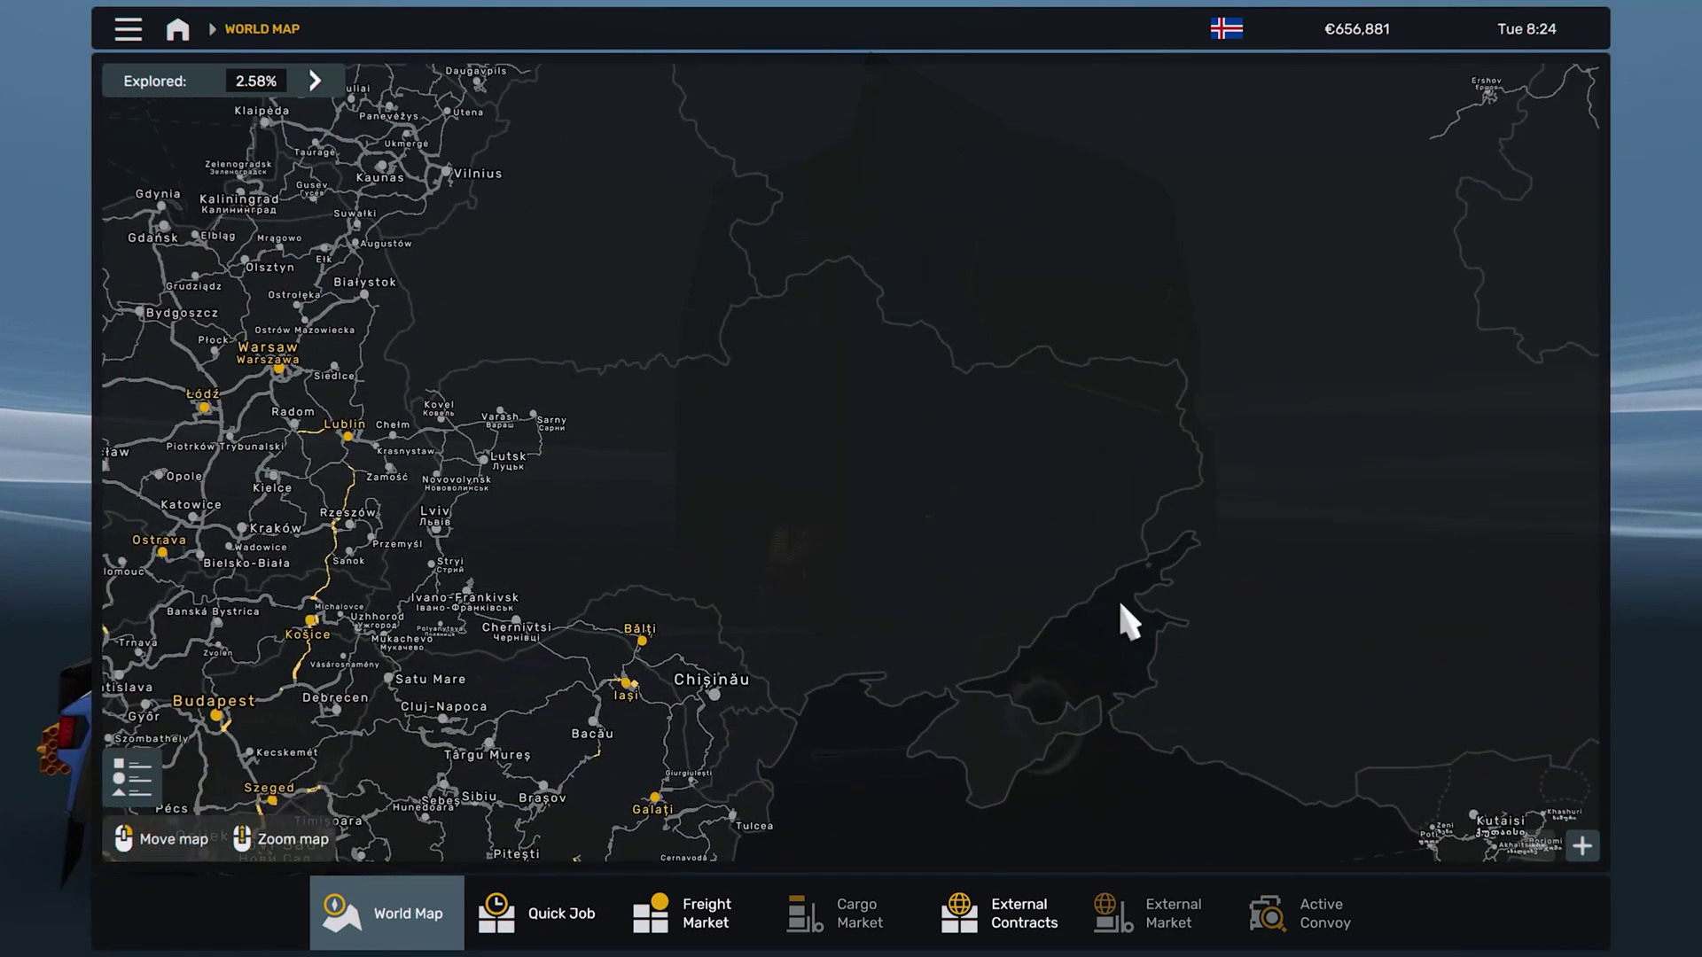
pyautogui.scroll(5, 727, 678)
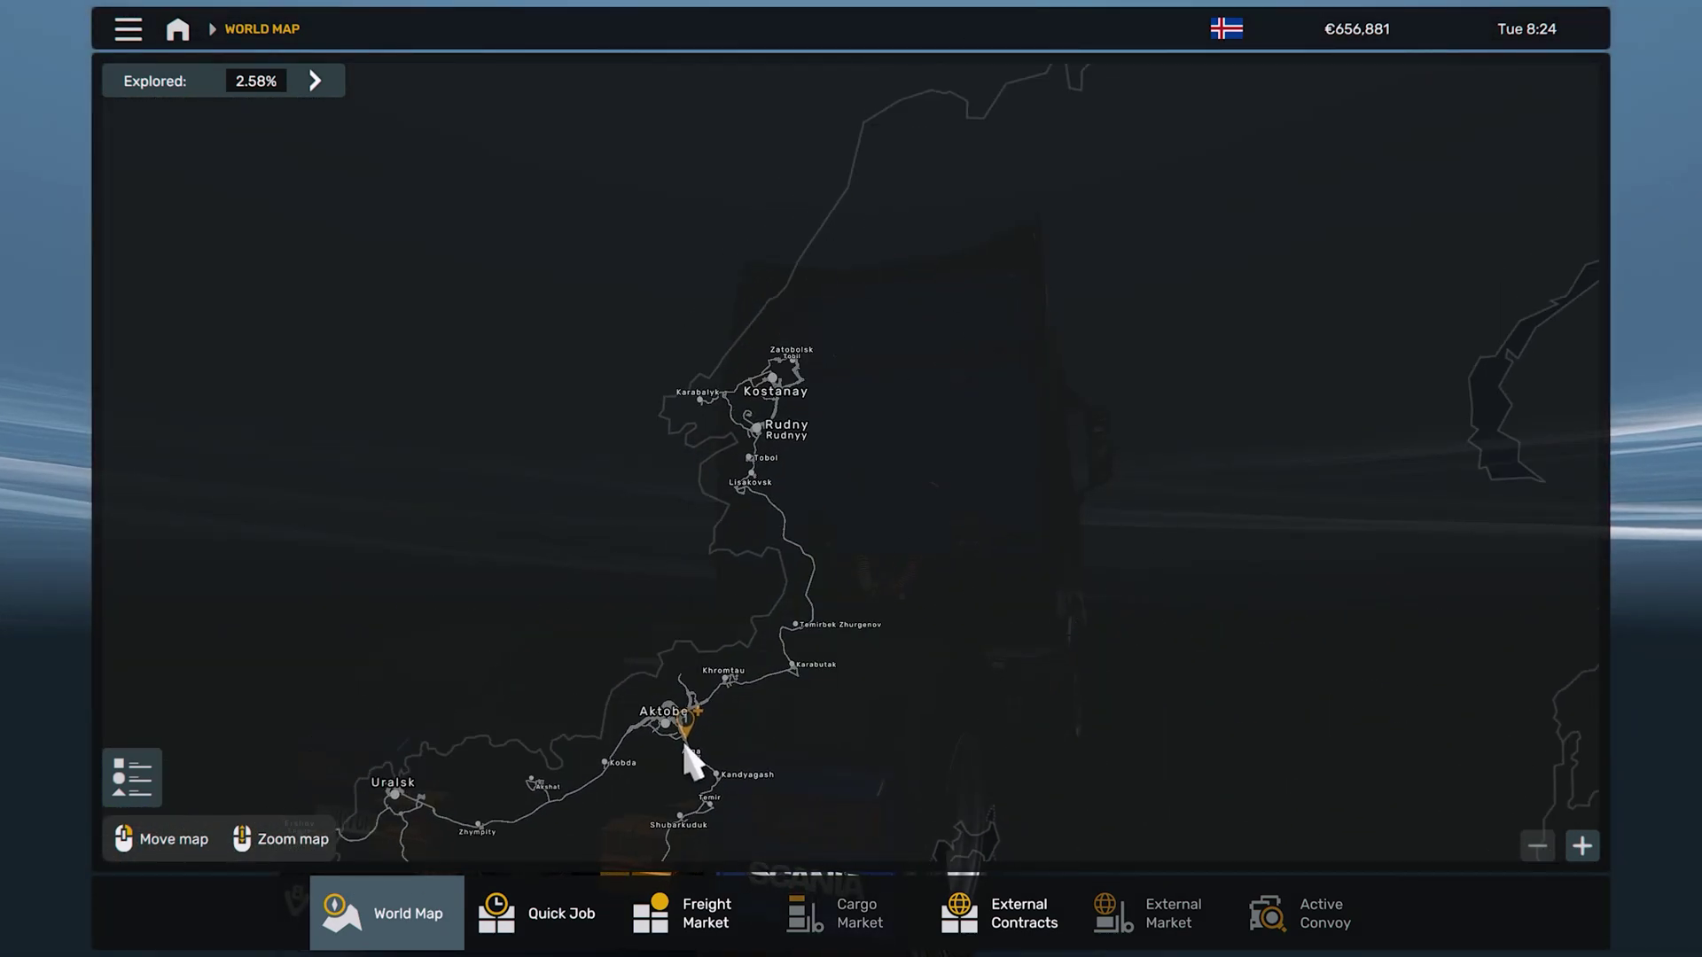
# Pan west from Kazakhstan past the Black Sea and Balkans to London, Paris and Rotterdam
pyautogui.moveTo(676, 806); pyautogui.dragTo(1215, 285)
pyautogui.moveTo(133, 249); pyautogui.dragTo(904, 562)
pyautogui.moveTo(1072, 614); pyautogui.dragTo(1161, 259)
pyautogui.moveTo(399, 407); pyautogui.dragTo(1082, 638)
pyautogui.moveTo(620, 266); pyautogui.dragTo(816, 809)
pyautogui.moveTo(407, 691); pyautogui.dragTo(975, 30)
# Sweep over Spain, Italy and the Balkans, then north to Scandinavia and the Baltics
pyautogui.moveTo(987, 399); pyautogui.dragTo(1031, 232)
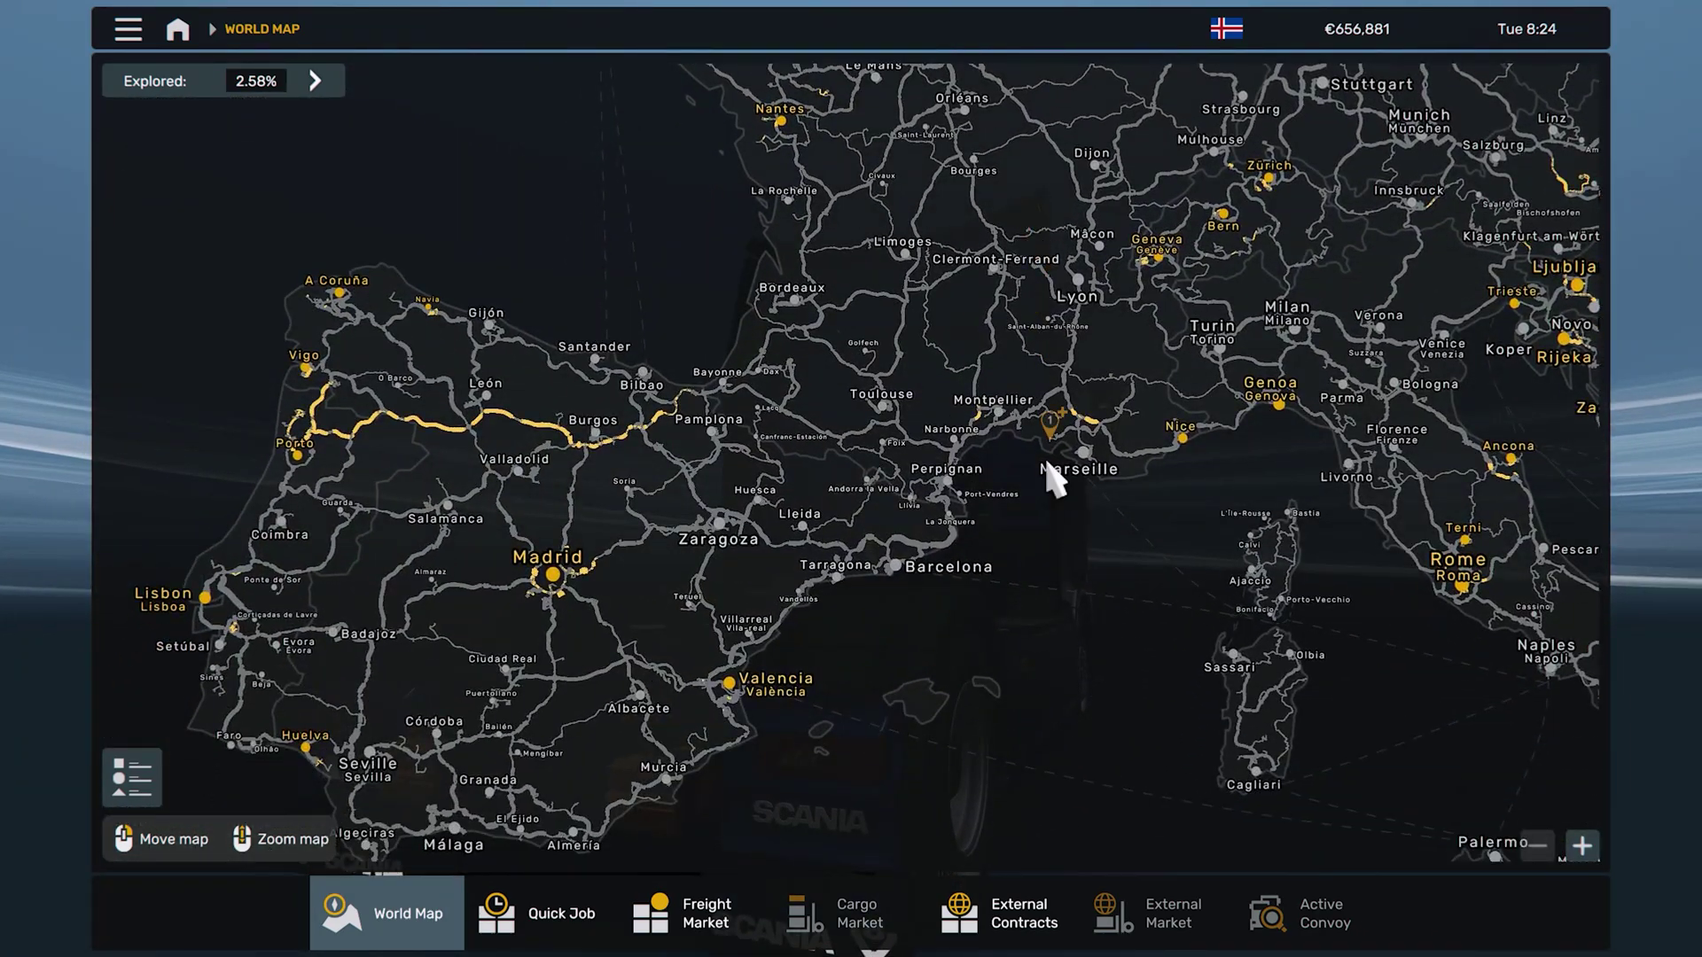
pyautogui.moveTo(1055, 478); pyautogui.dragTo(840, 279)
pyautogui.moveTo(1178, 350); pyautogui.dragTo(760, 425)
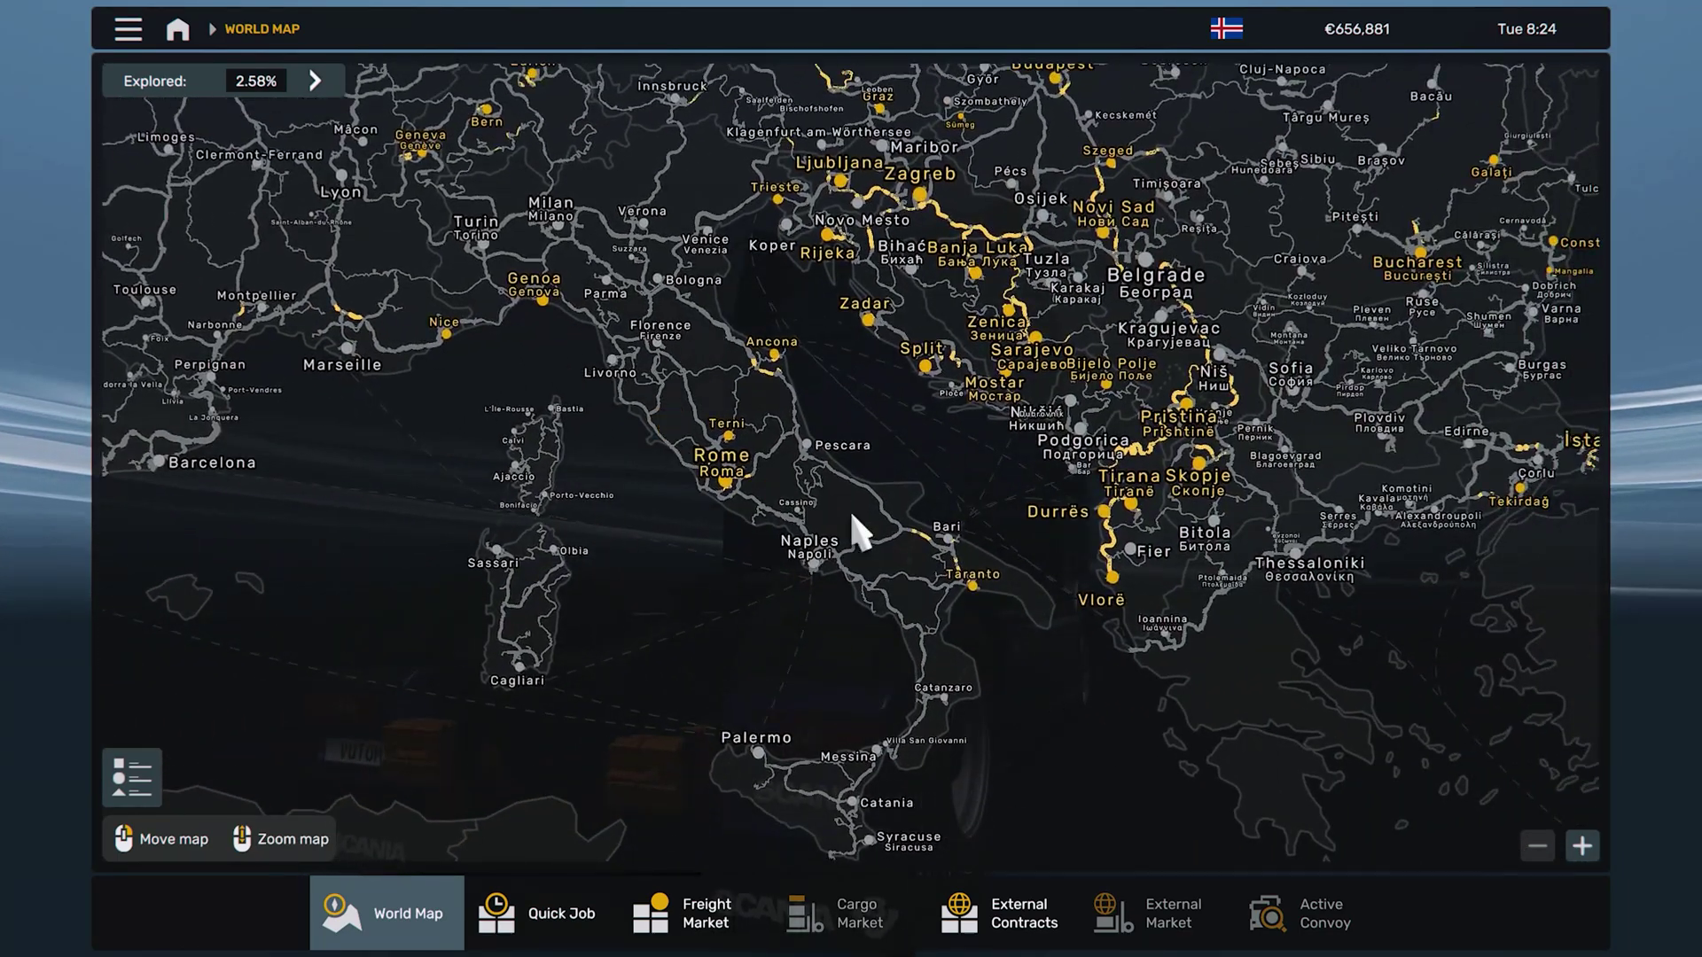
pyautogui.moveTo(859, 531); pyautogui.dragTo(608, 399)
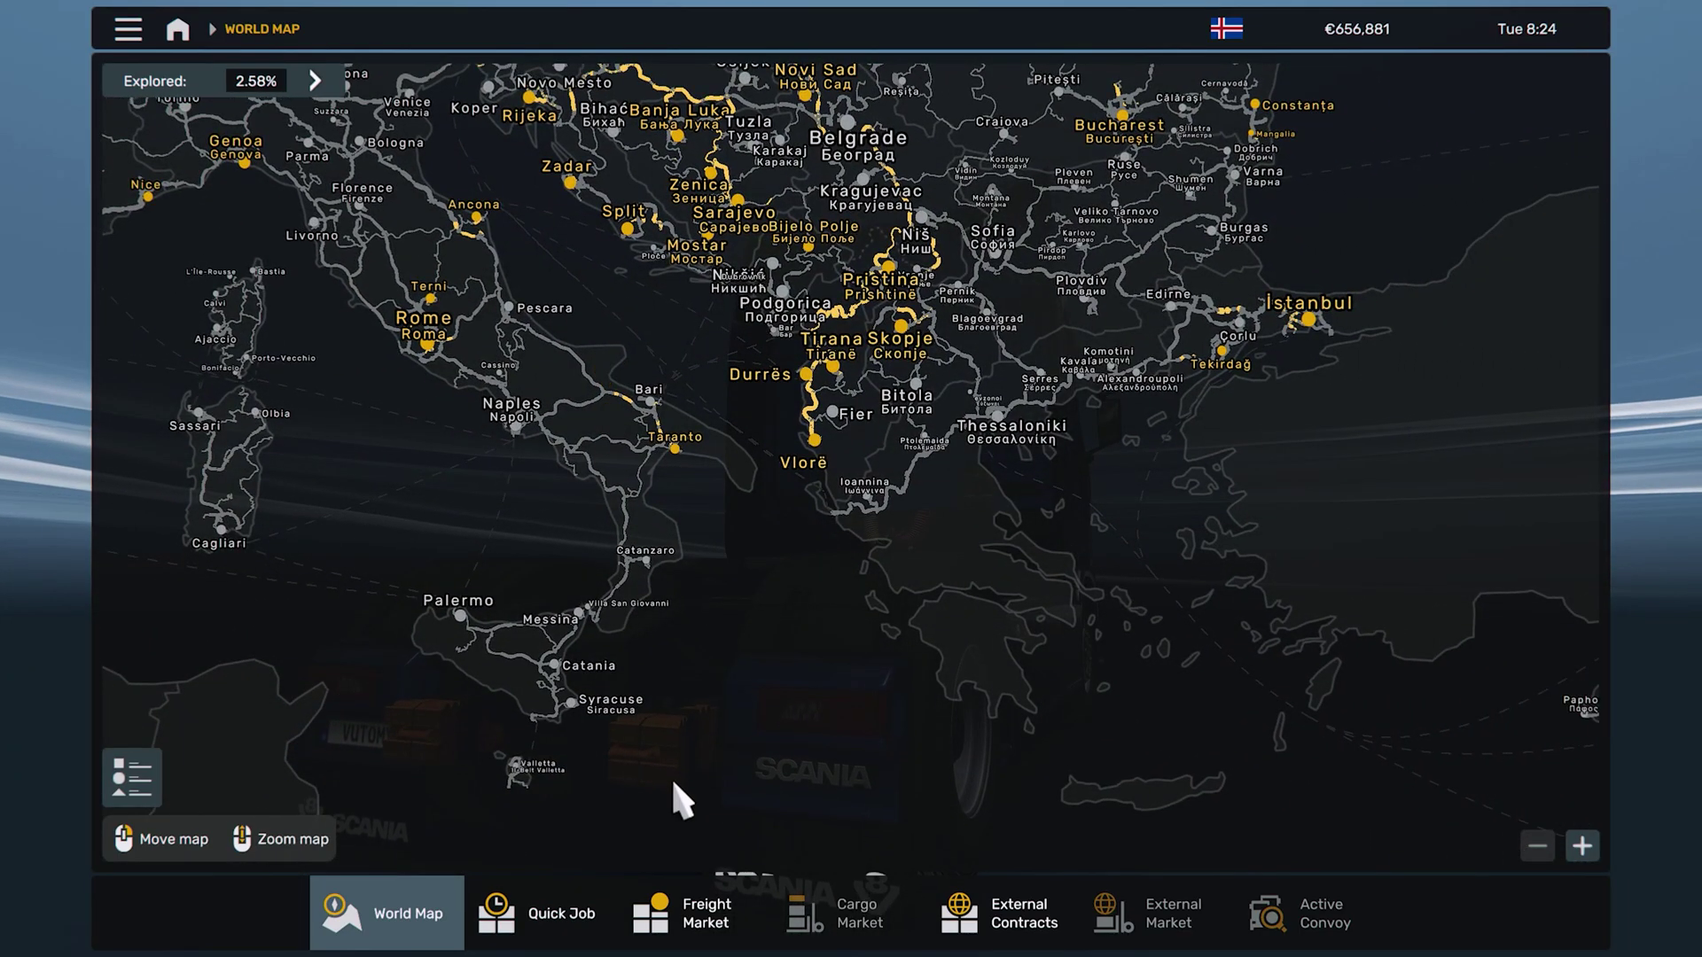
pyautogui.moveTo(712, 654); pyautogui.dragTo(518, 754)
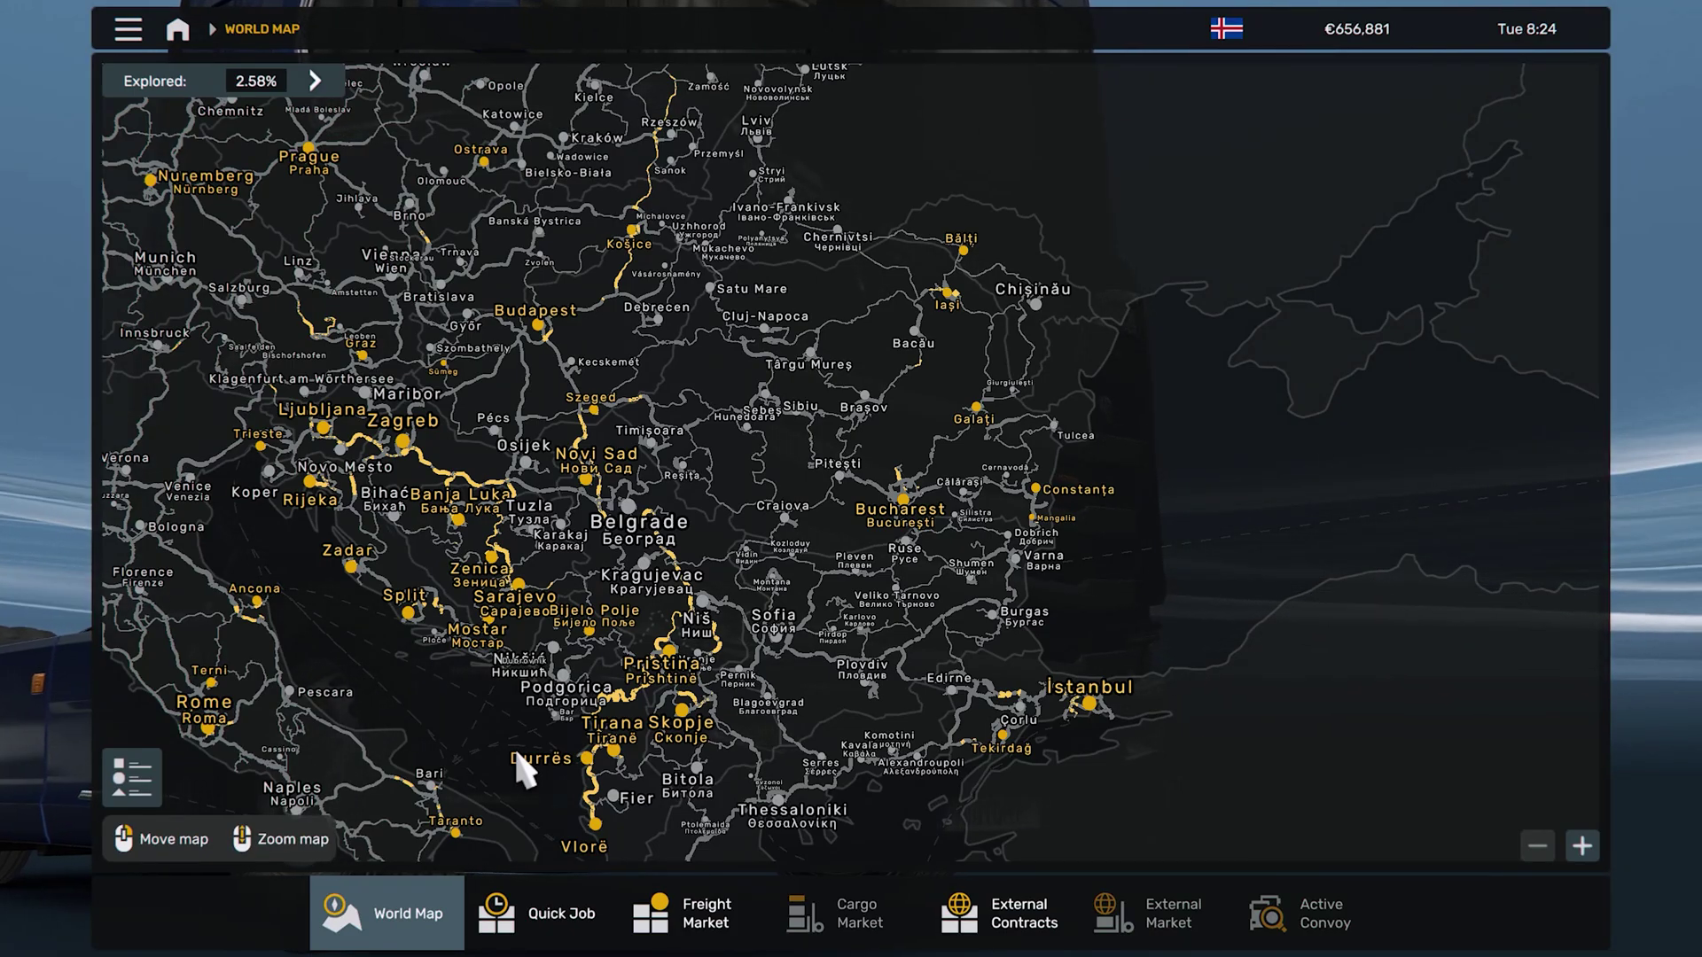
pyautogui.moveTo(695, 426); pyautogui.dragTo(727, 561)
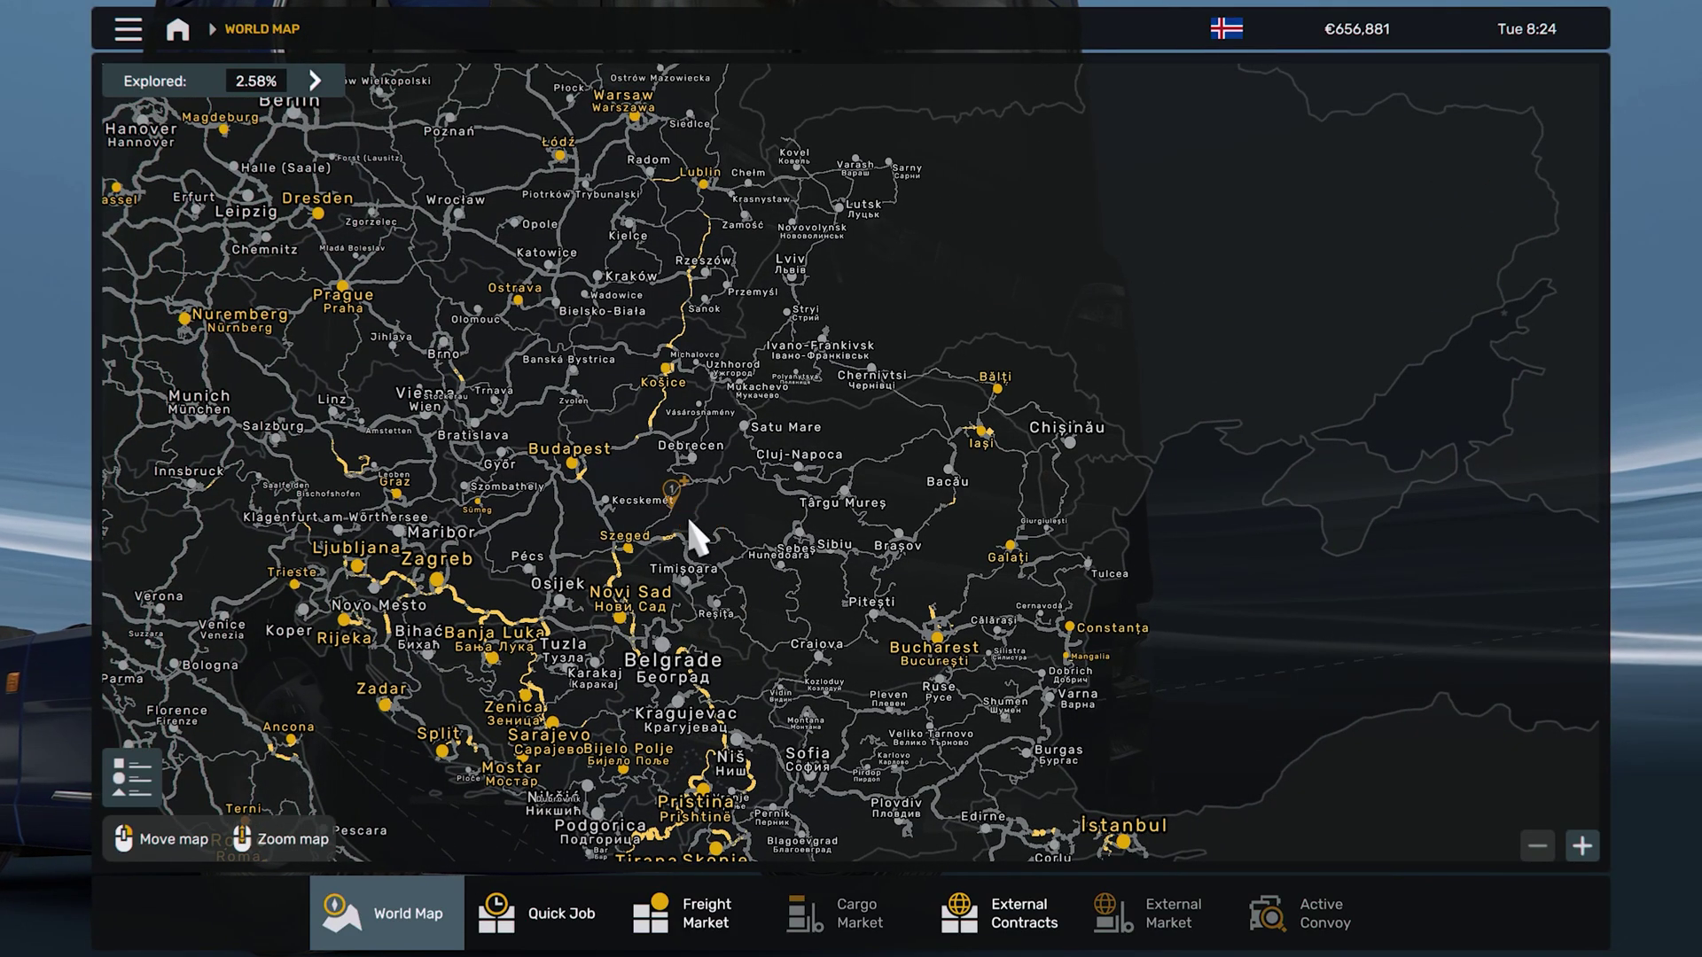
pyautogui.moveTo(483, 386); pyautogui.dragTo(795, 786)
pyautogui.moveTo(778, 332); pyautogui.dragTo(848, 665)
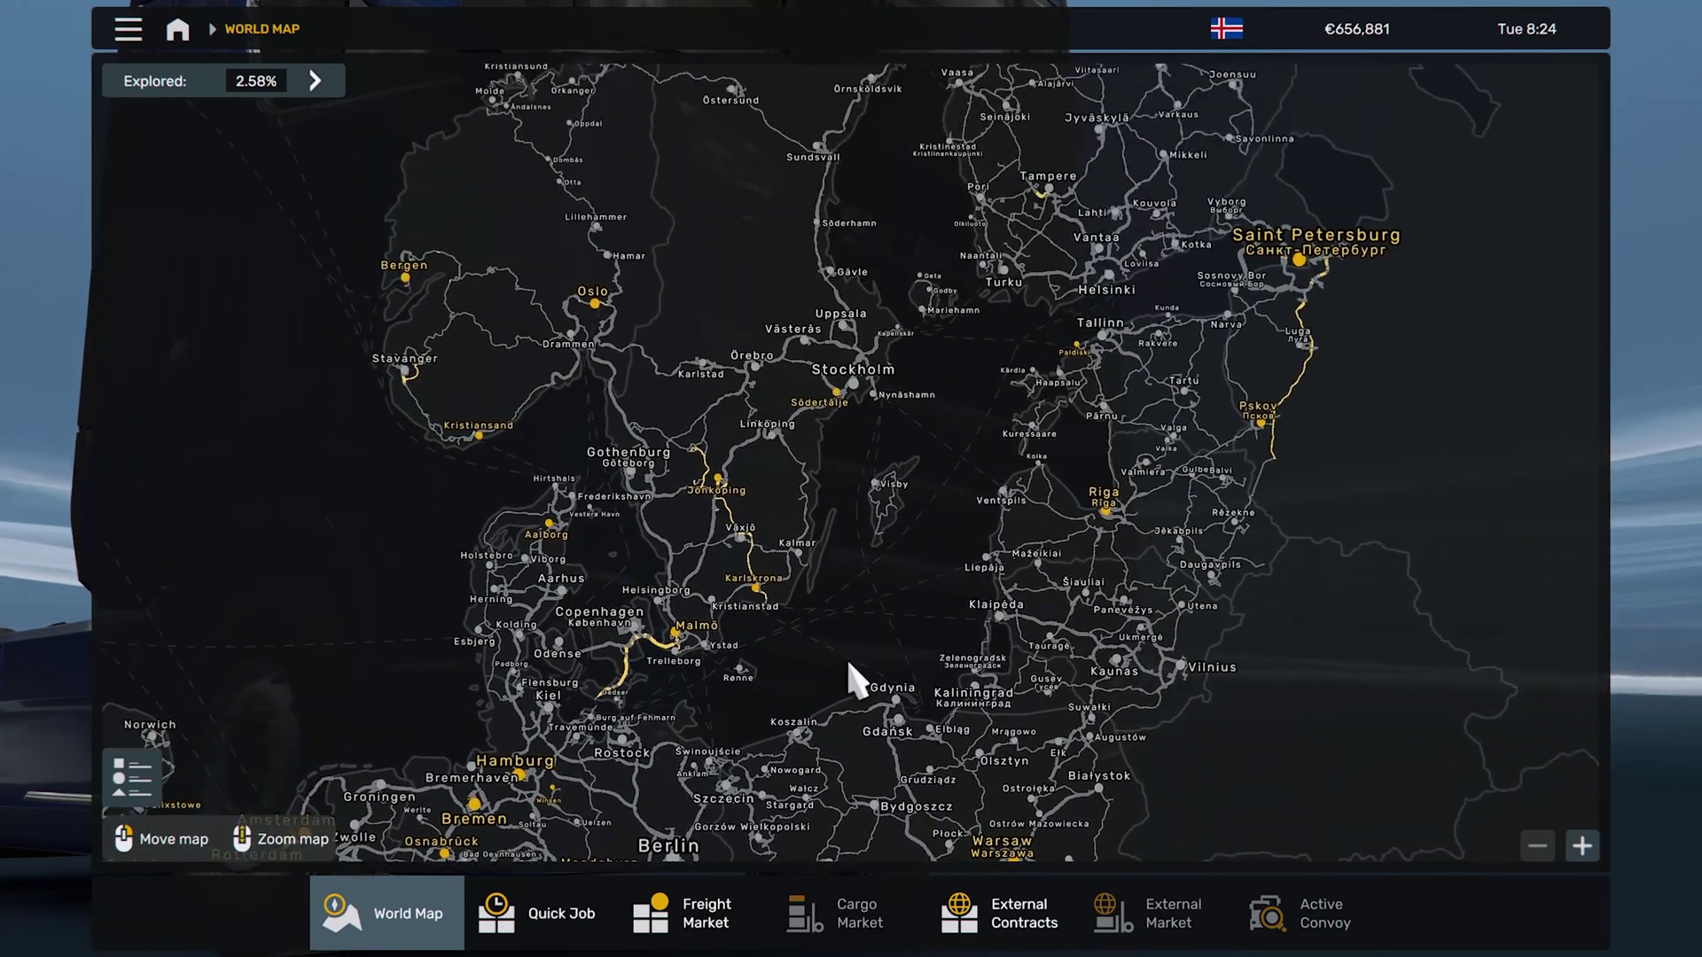